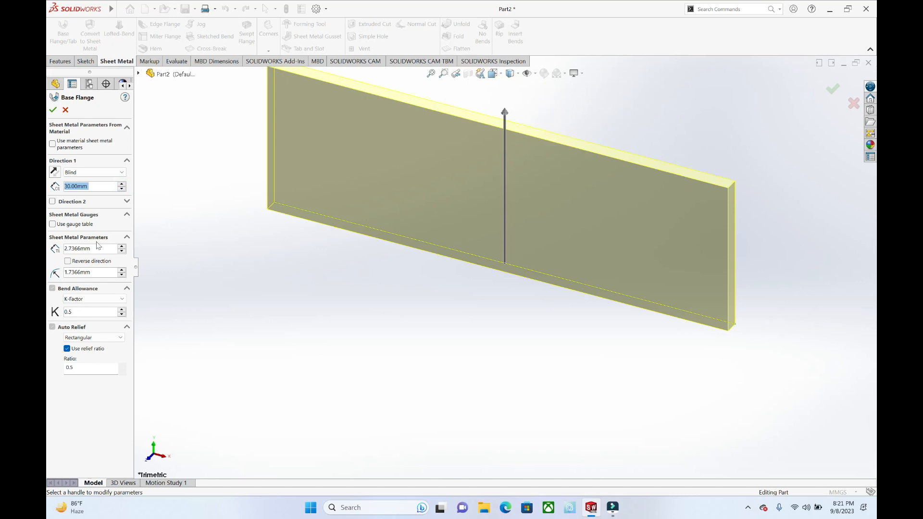
Step: Increase the base flange's sheet thickness to 6.7366 mm
drag(120, 247, 120, 247)
click(121, 251)
click(121, 251)
click(121, 251)
click(121, 251)
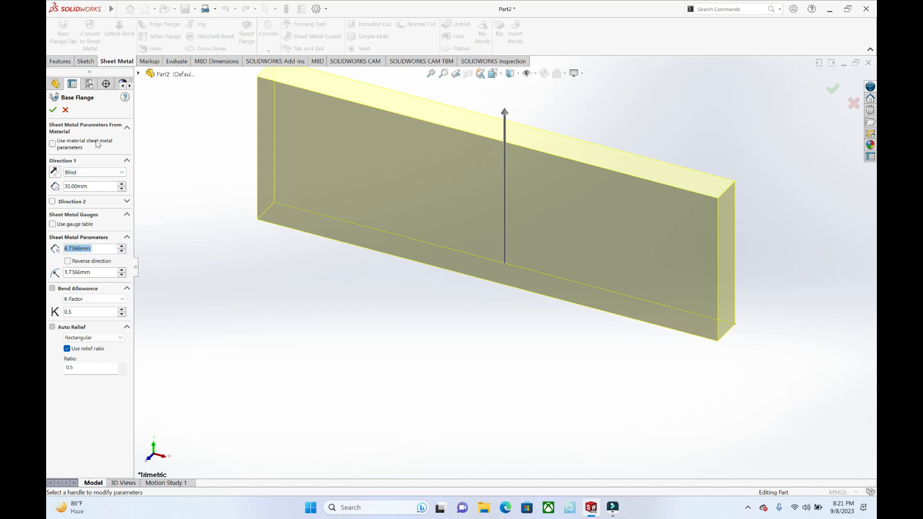
Step: Set the base flange's bend radius to 0.7366 mm and its sheet thickness to 1 mm
click(122, 314)
click(122, 275)
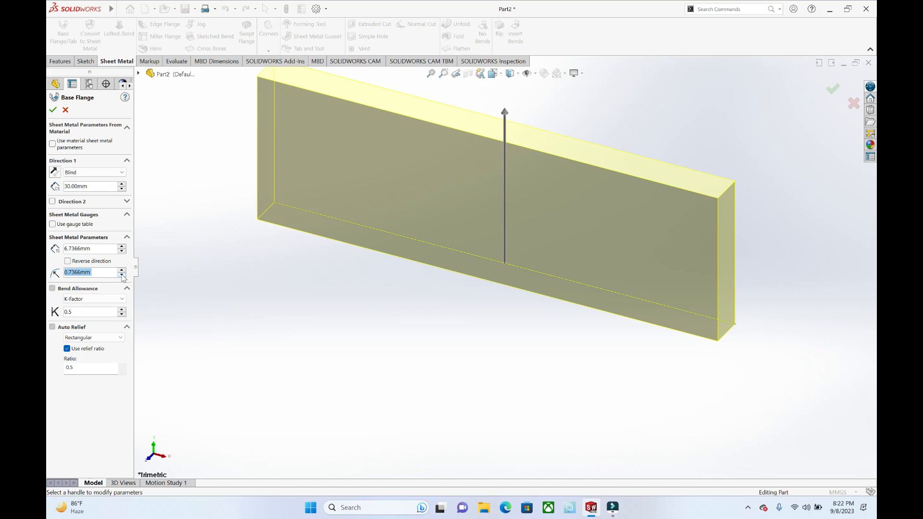
click(122, 246)
click(122, 252)
click(122, 252)
click(123, 252)
text(1)
click(195, 245)
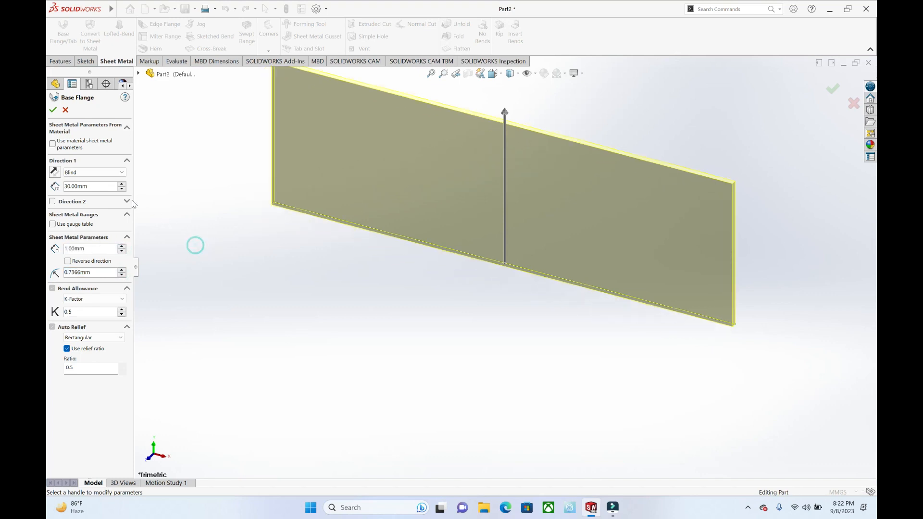
Step: Set the blind depth to 60 mm, create the base flange and inspect the plate from another angle
click(123, 184)
click(122, 184)
click(122, 184)
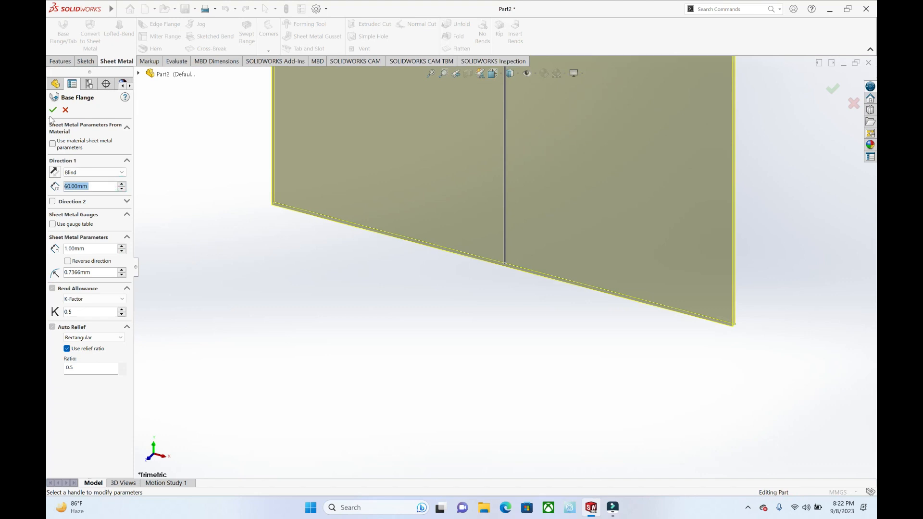
click(514, 383)
scroll(517, 377, up, 8)
middle_drag(526, 254, 531, 179)
scroll(549, 194, down, 2)
middle_drag(464, 242, 508, 153)
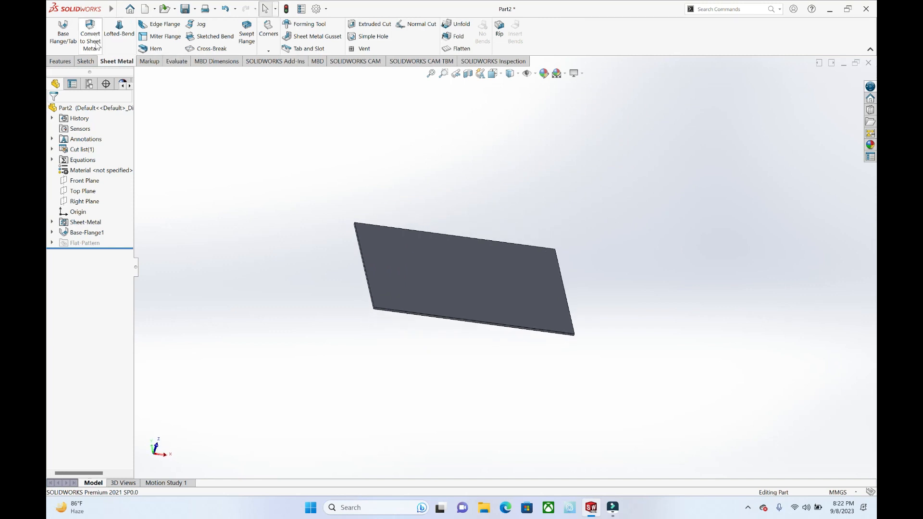
Step: Close the current part without saving and create a new part document
click(868, 63)
click(467, 273)
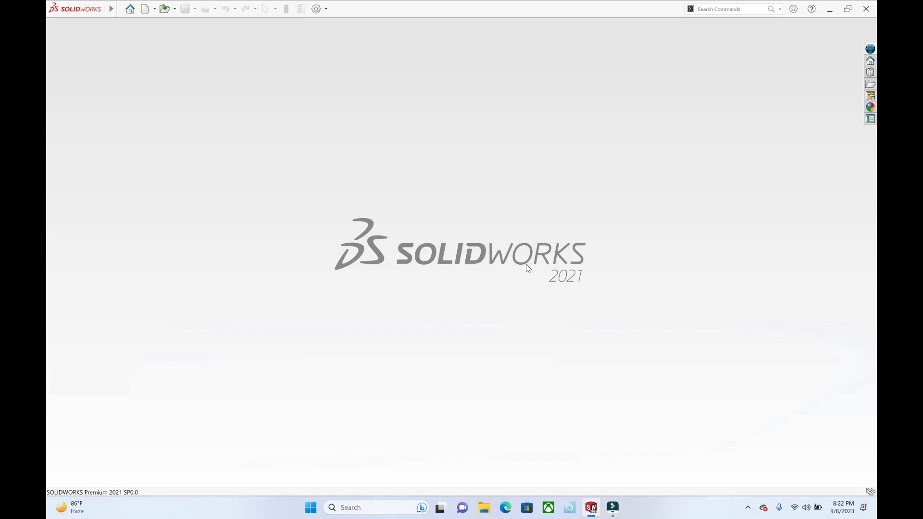
key(ctrl+n)
double_click(212, 185)
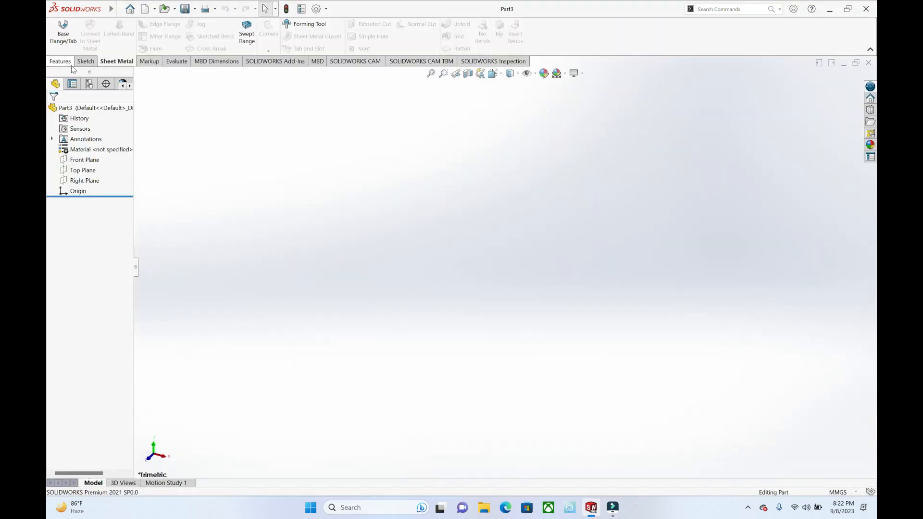
Step: Sketch a circle with a radius of about 55 mm centred on the origin on the Front Plane
click(86, 61)
click(58, 28)
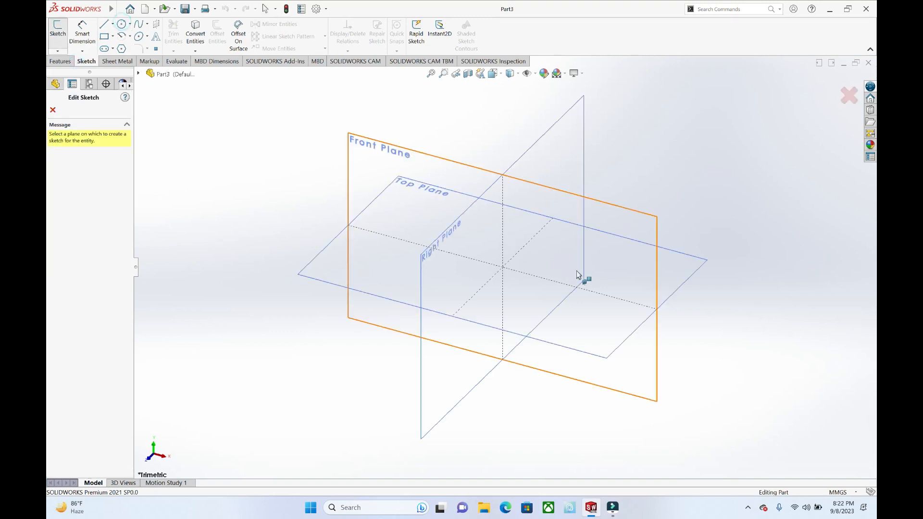
click(632, 214)
click(505, 267)
click(646, 302)
Step: Extrude the circle as a solid boss with a blind depth of 10 mm
click(60, 61)
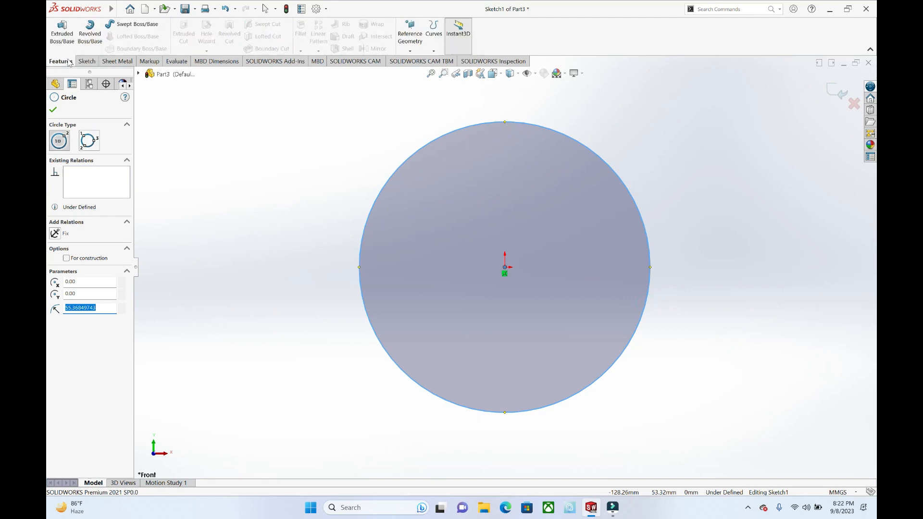
click(62, 34)
click(122, 198)
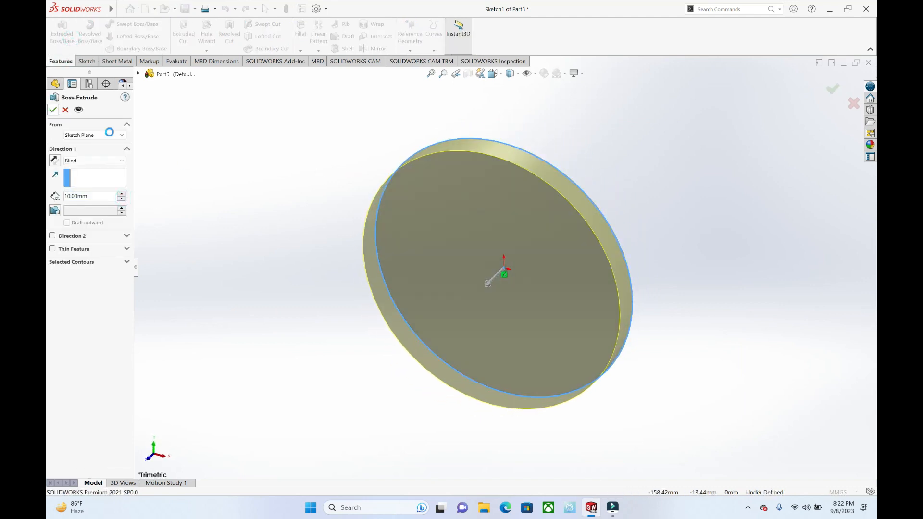
click(53, 110)
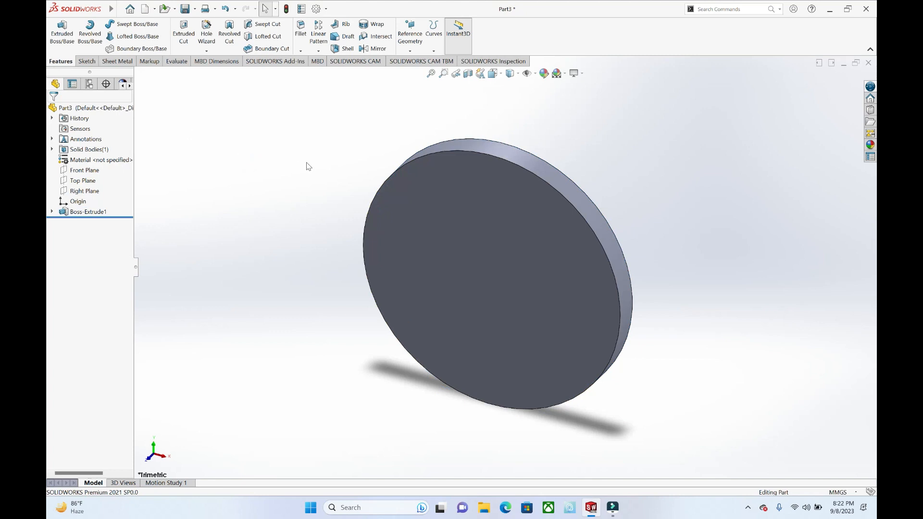
Step: Convert the disc to sheet metal with its flat face as the fixed face and inspect the result
click(129, 64)
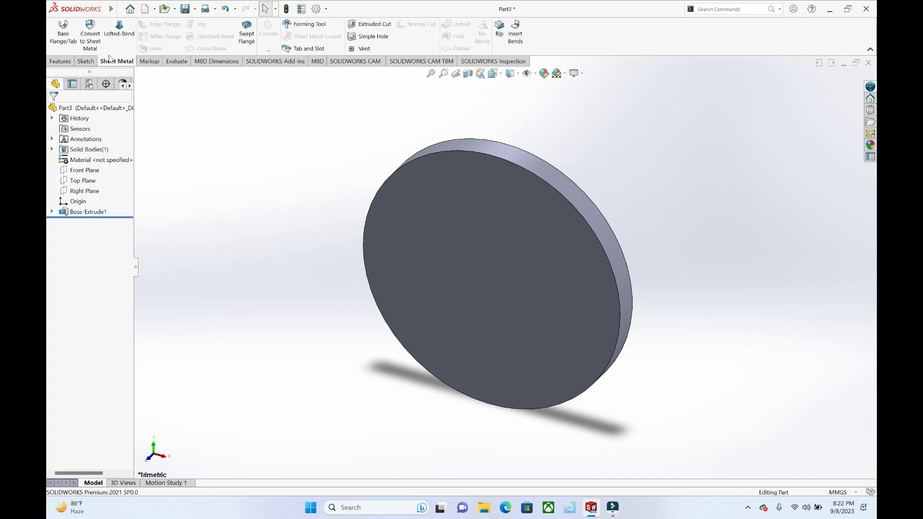
click(90, 39)
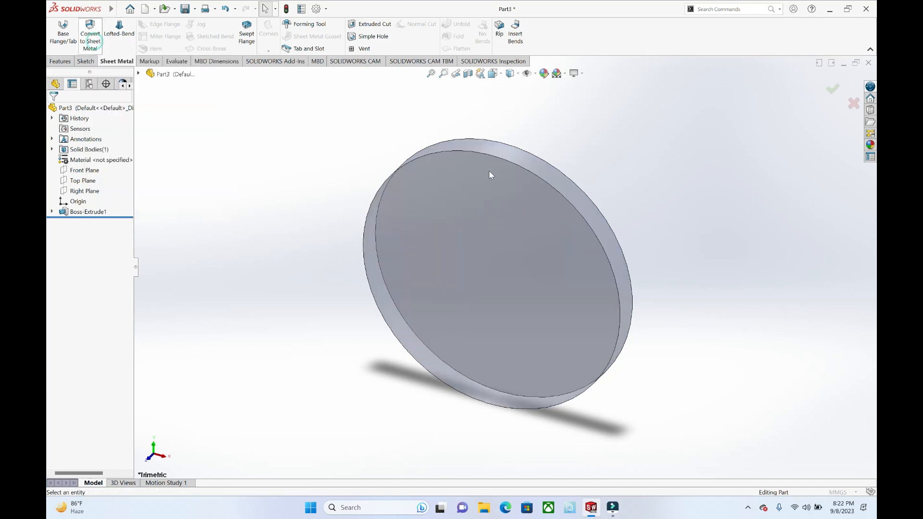
click(385, 219)
click(53, 114)
middle_drag(367, 152, 523, 229)
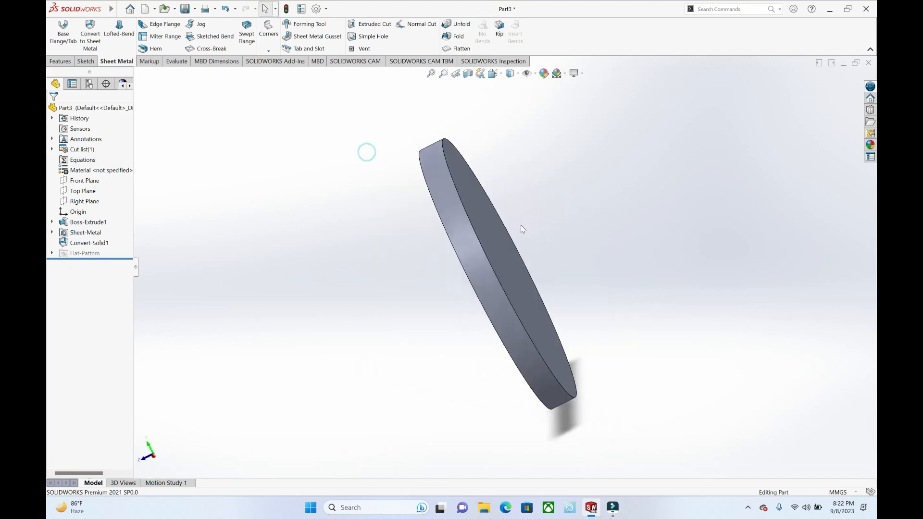
click(506, 250)
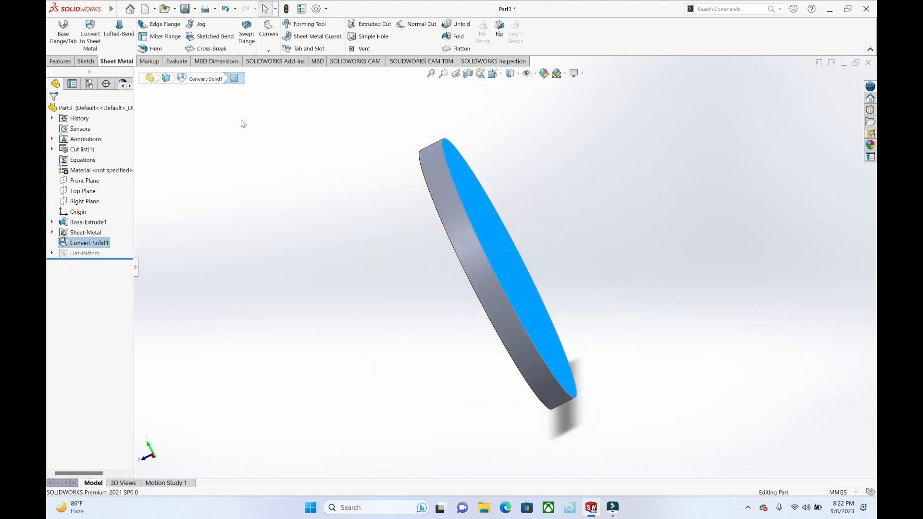
middle_drag(531, 235, 479, 245)
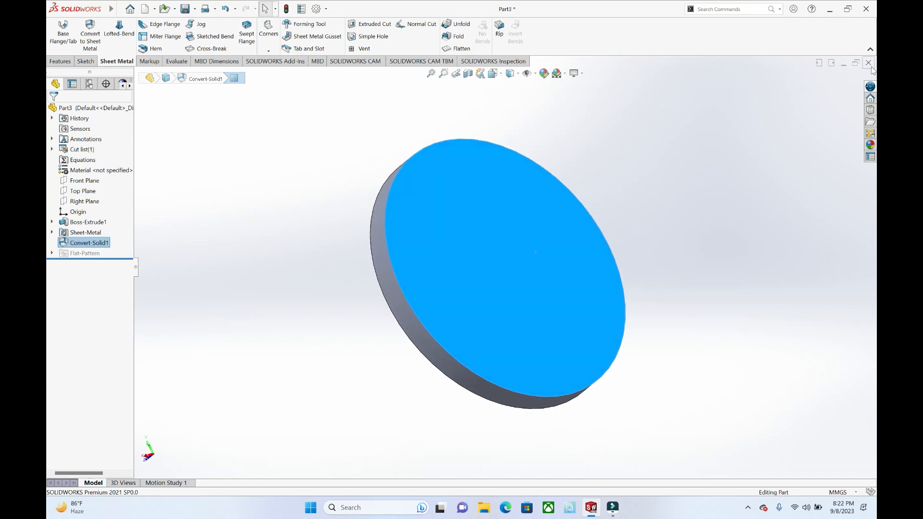
Step: Close the disc part without saving and start another new part
click(868, 63)
click(486, 263)
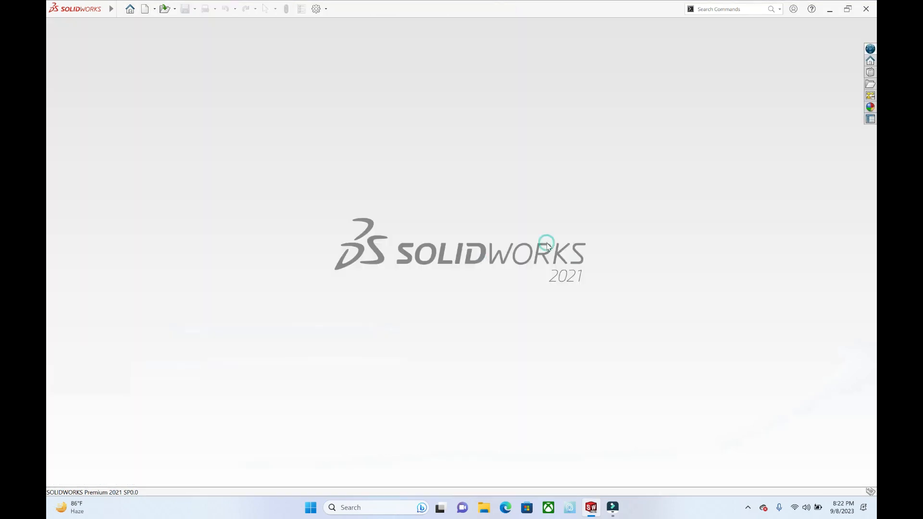
key(ctrl+n)
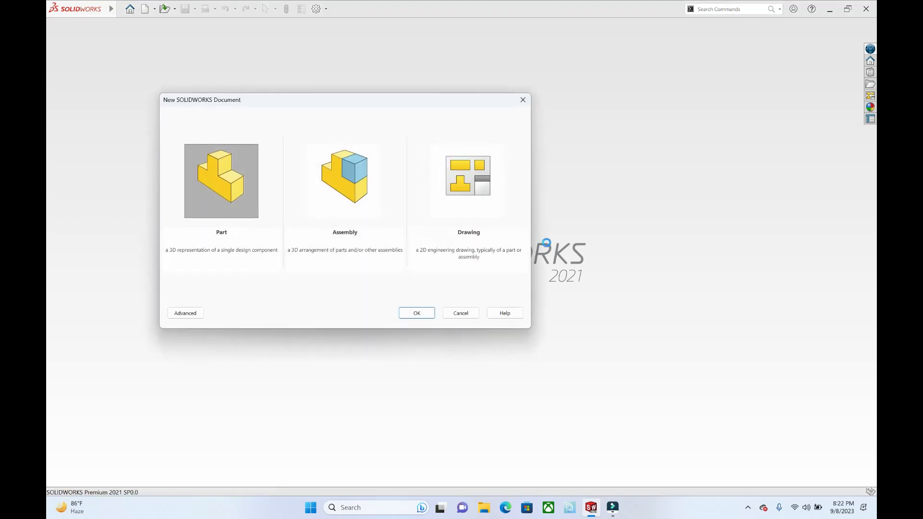
key(Return)
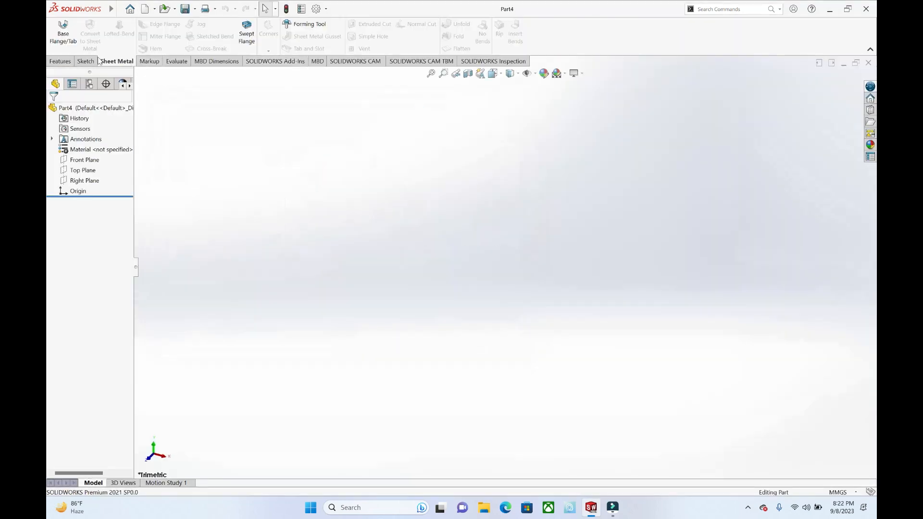
Step: Sketch a circle with a radius of about 68 mm centred on the origin on the Top Plane
click(86, 61)
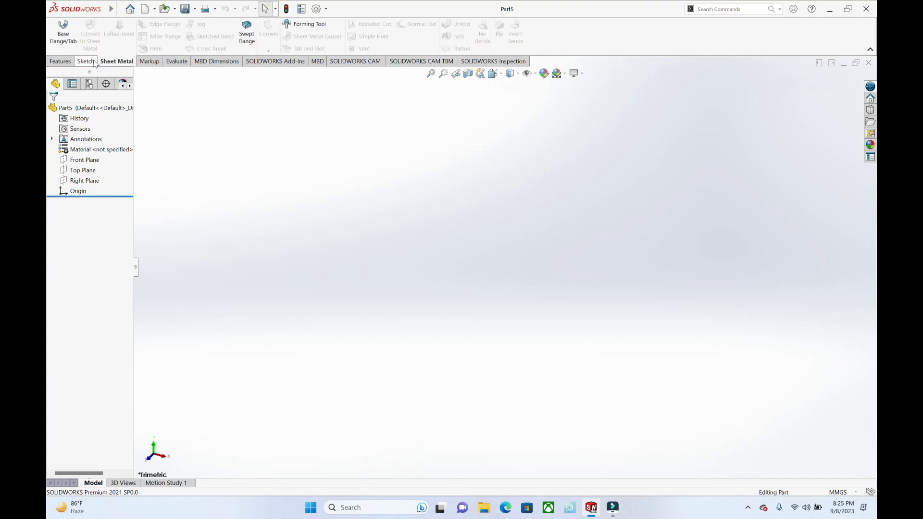
click(87, 61)
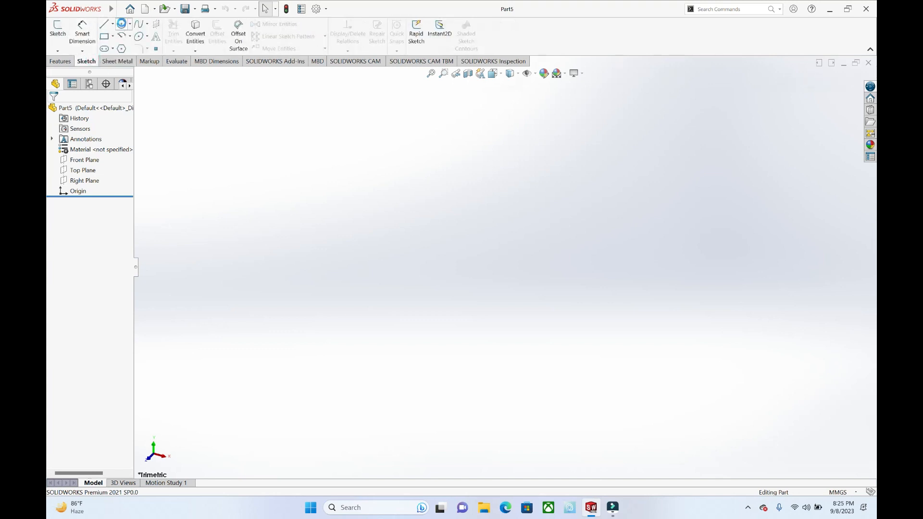
click(57, 28)
click(671, 259)
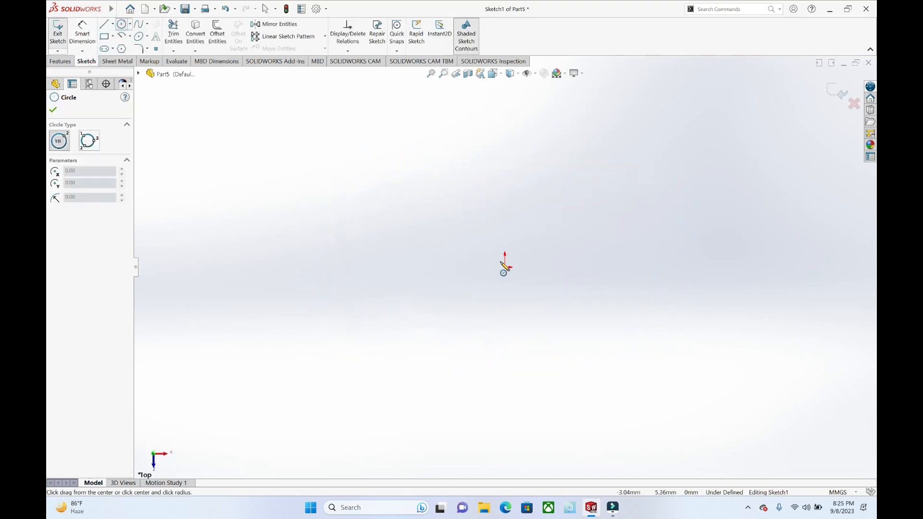
click(504, 267)
click(639, 293)
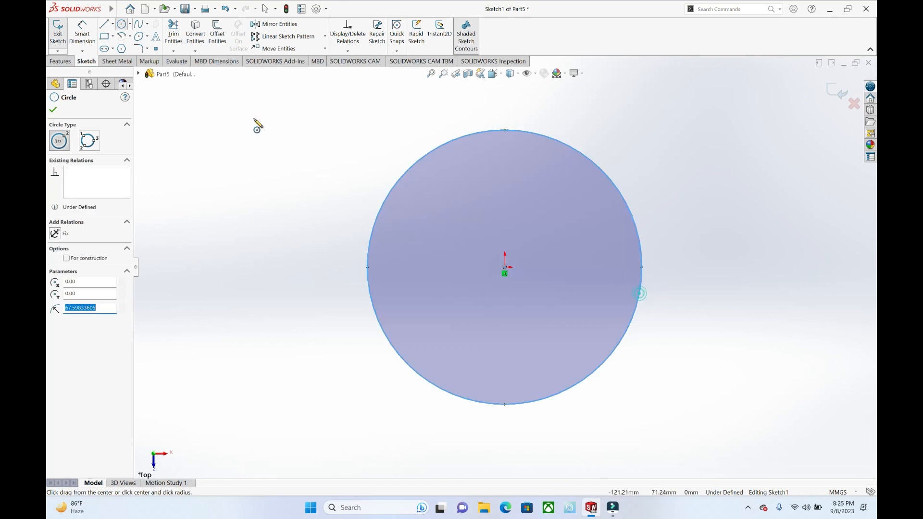
key(Escape)
Step: Draw a small thin rectangle across the circle's right edge
click(109, 39)
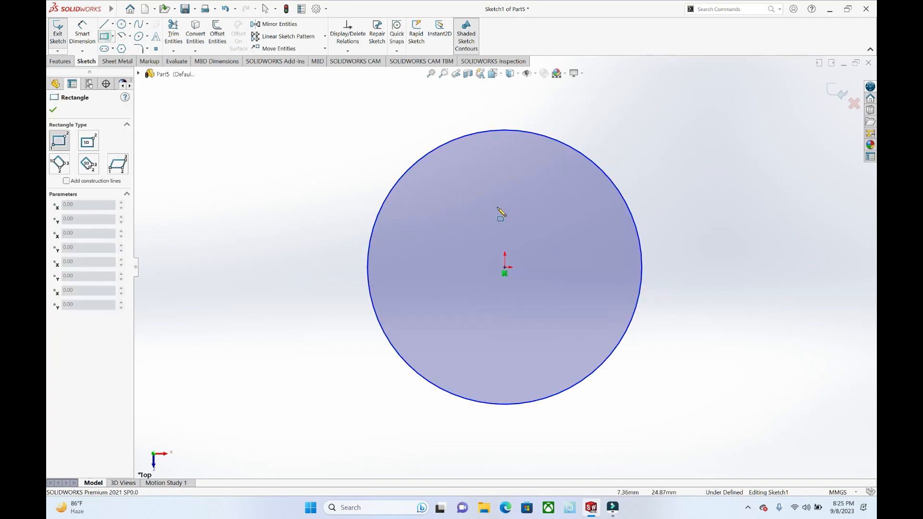
click(659, 274)
key(Escape)
Step: Trim away the rectangle and the short arc inside it to leave a narrow gap in the circle, and exit the sketch
click(178, 43)
scroll(705, 284, down, 2)
drag(634, 272, 583, 268)
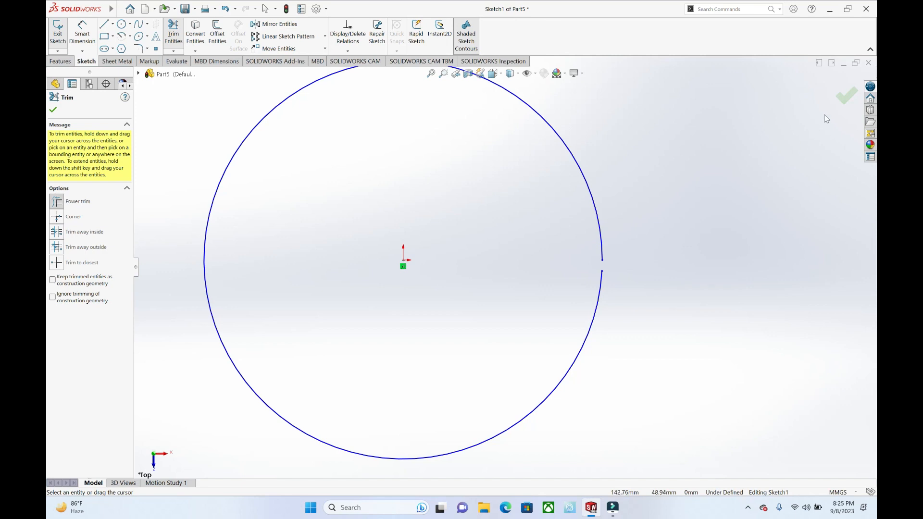
click(840, 101)
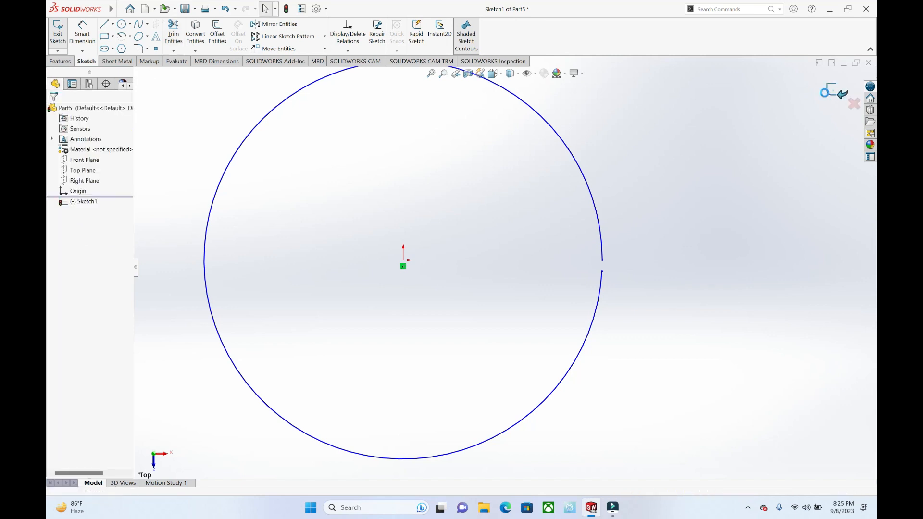
click(835, 90)
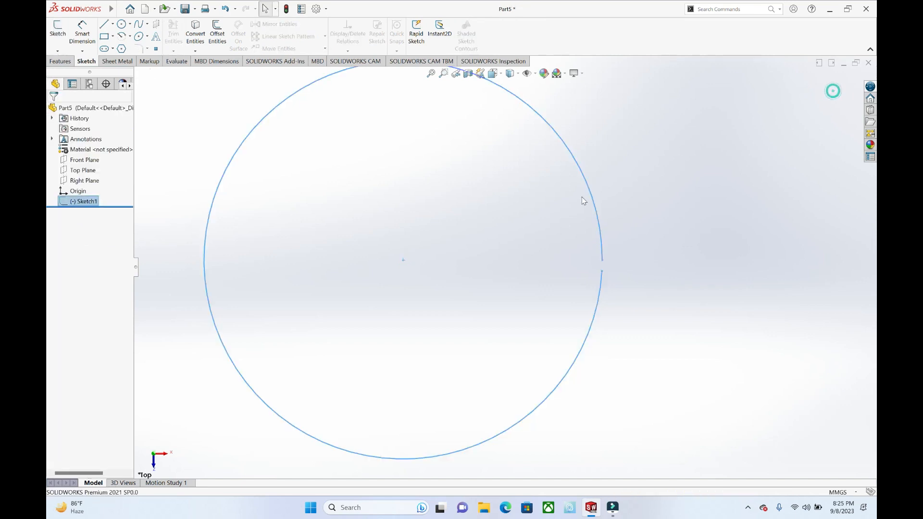
Step: Create a reference plane offset 100 mm above the Top Plane
click(60, 61)
click(410, 39)
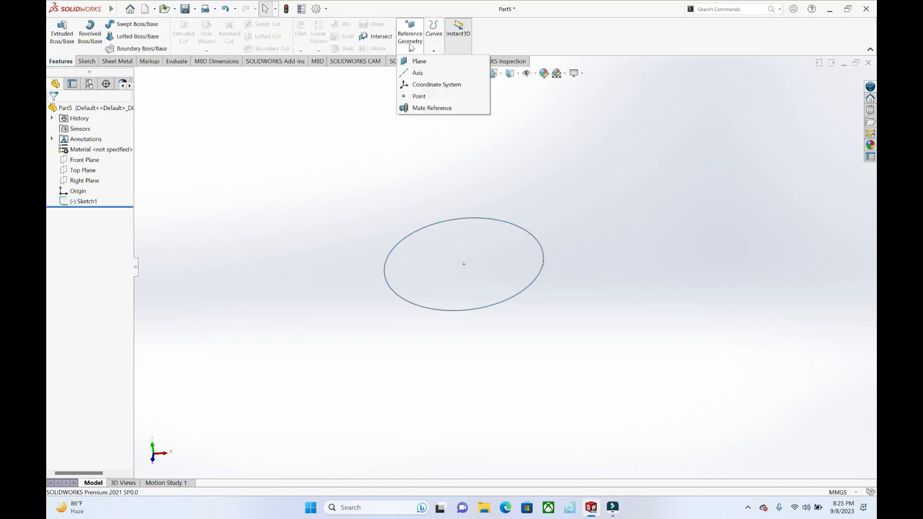
click(418, 61)
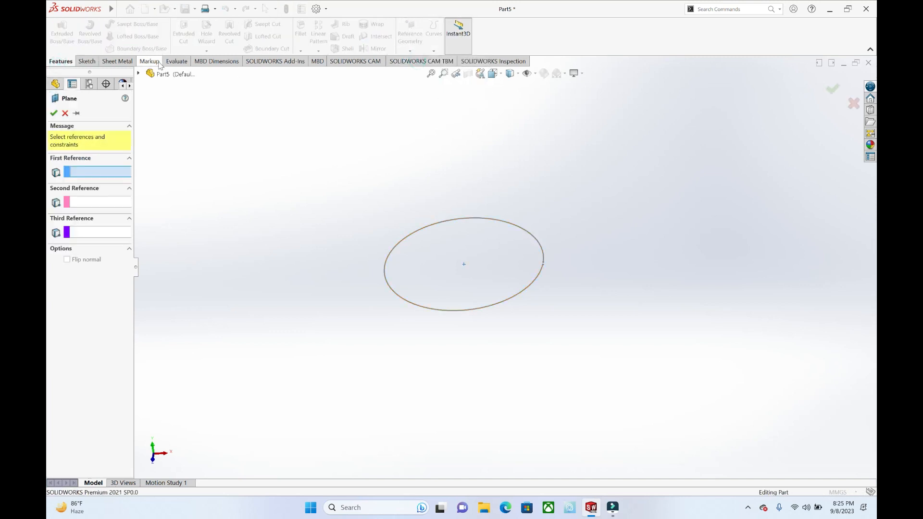
click(143, 74)
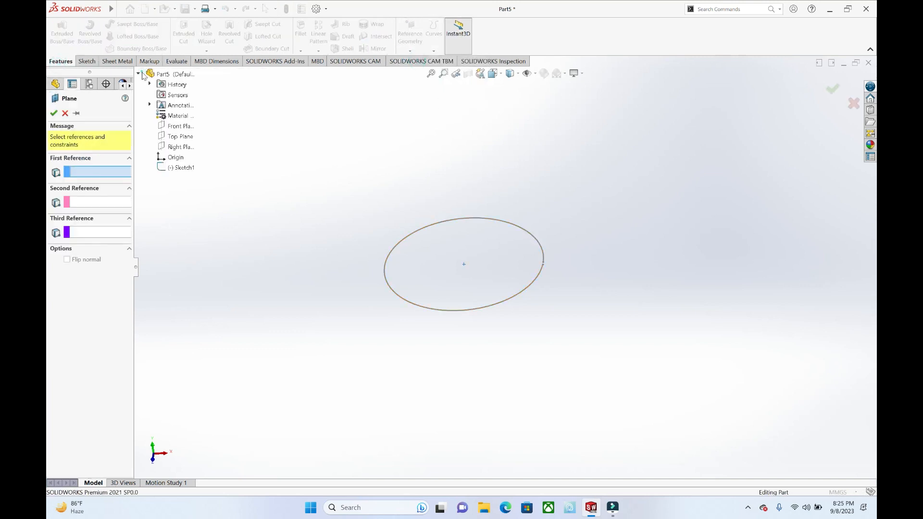
click(172, 136)
middle_drag(379, 236, 349, 186)
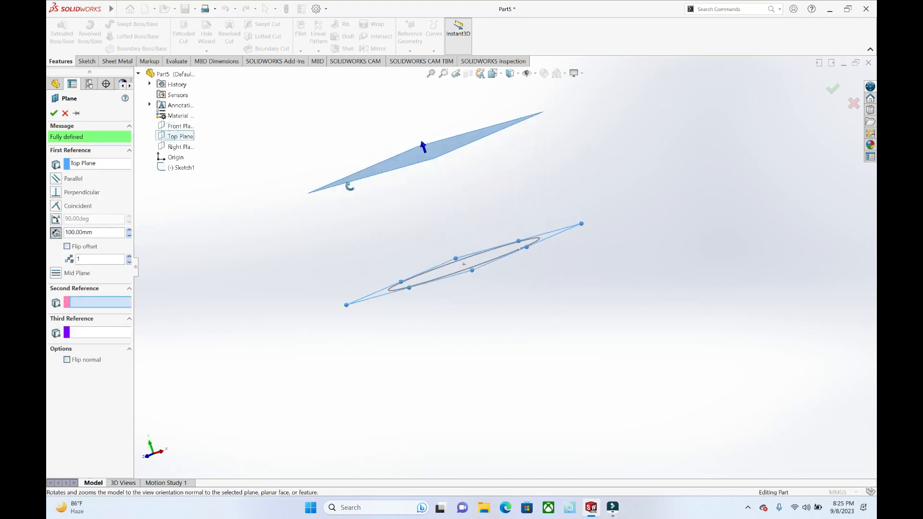
click(54, 113)
middle_drag(408, 192, 434, 229)
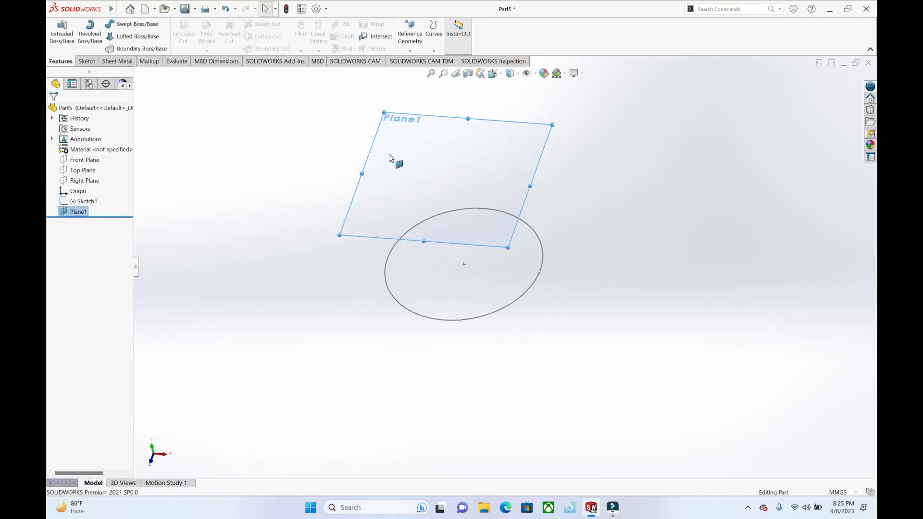
Step: Sketch a circle on the offset plane, centred on the origin and smaller than the open circle below
click(86, 61)
click(121, 24)
click(412, 165)
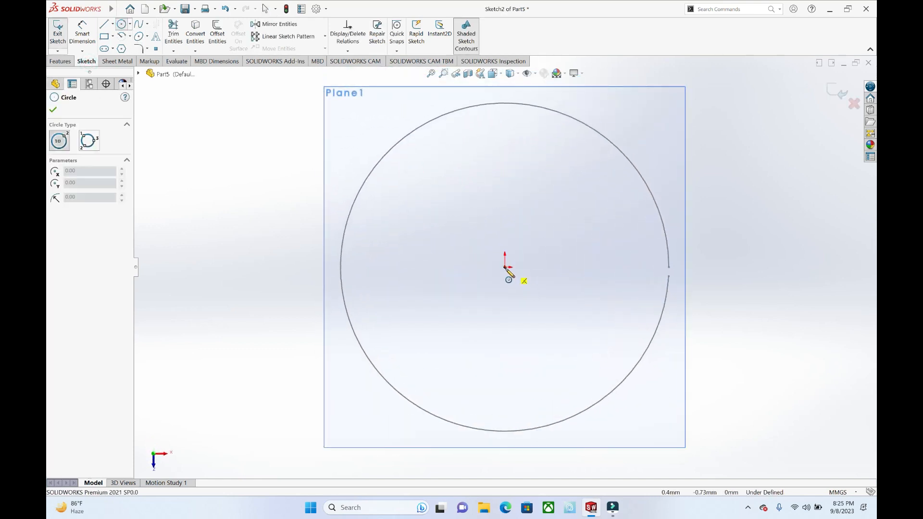
click(505, 267)
click(595, 289)
key(Escape)
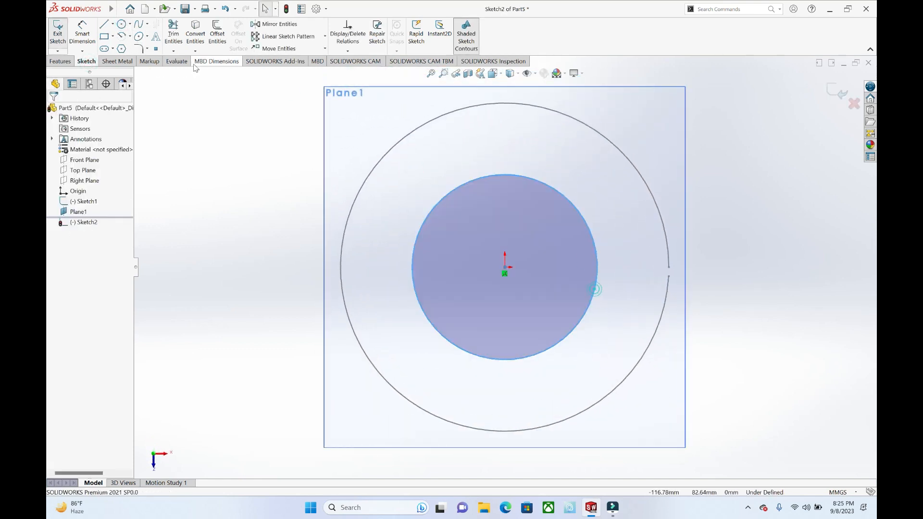
Step: Draw a thin horizontal rectangle across the smaller circle's right edge, in line with the gap in the larger circle
click(106, 36)
click(569, 267)
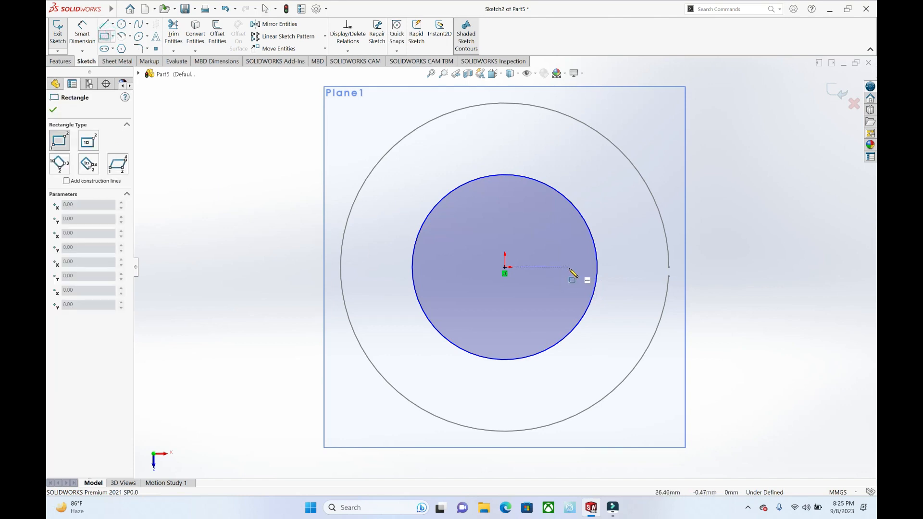
click(616, 275)
key(Escape)
Step: Trim away the thin rectangle and the short arc inside it to open the smaller circle, and exit the sketch
click(169, 37)
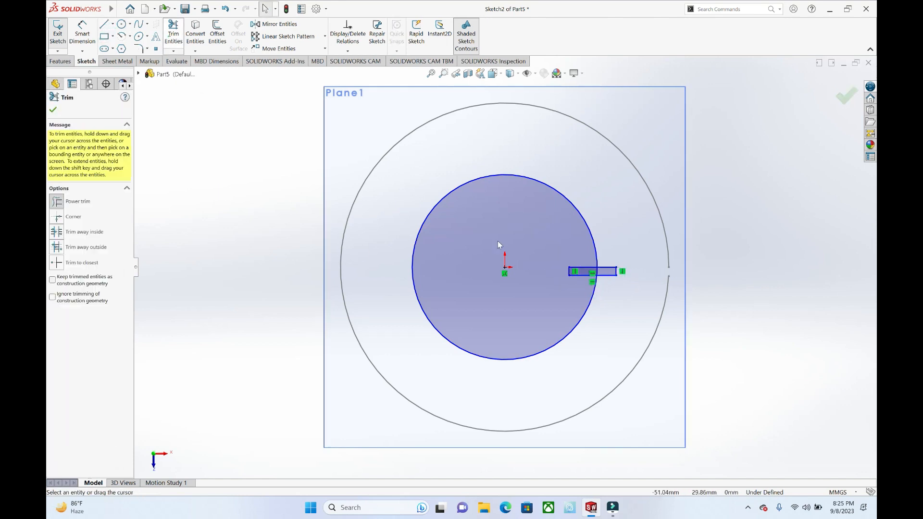
scroll(632, 272, down, 2)
scroll(633, 272, down, 2)
mouse_move(624, 283)
mouse_down()
mouse_move(567, 261)
mouse_move(545, 280)
mouse_move(535, 265)
mouse_move(477, 251)
mouse_up()
scroll(574, 258, up, 5)
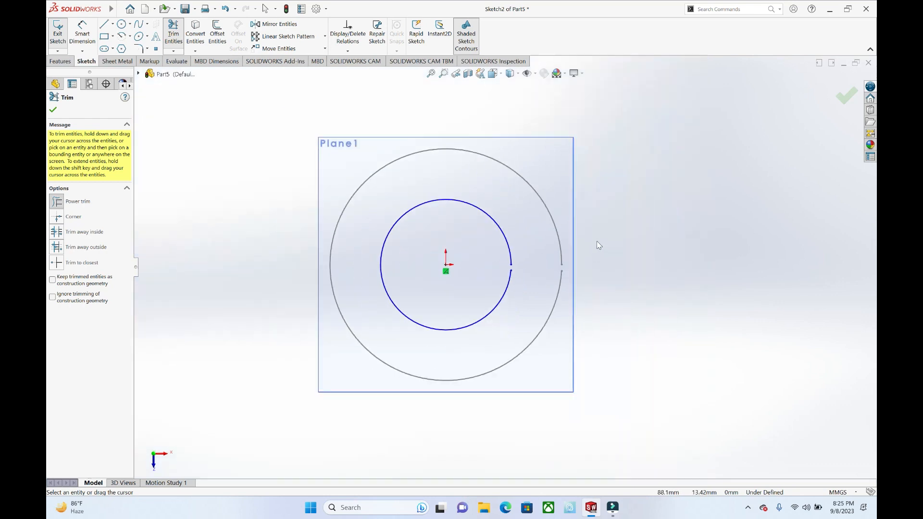
click(844, 95)
click(832, 93)
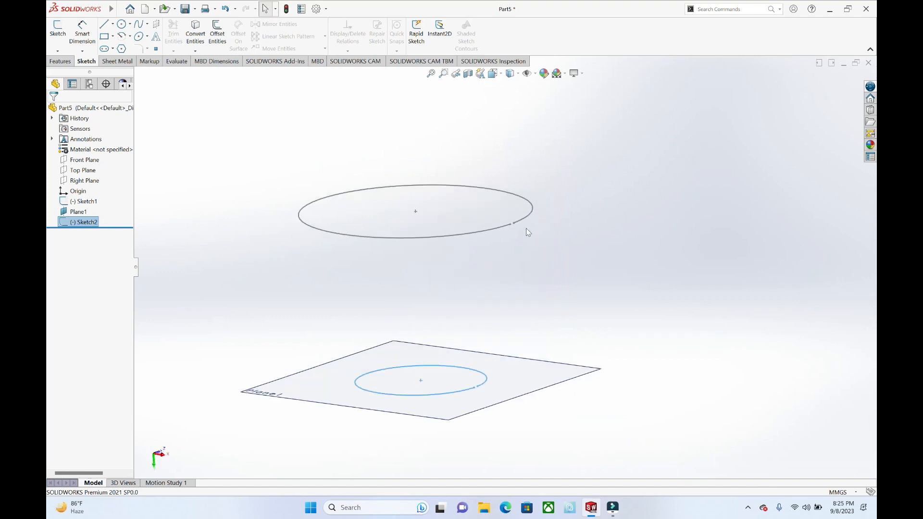
Step: Start a bent Lofted Bend using the larger and the smaller open circle as its two profiles
click(112, 62)
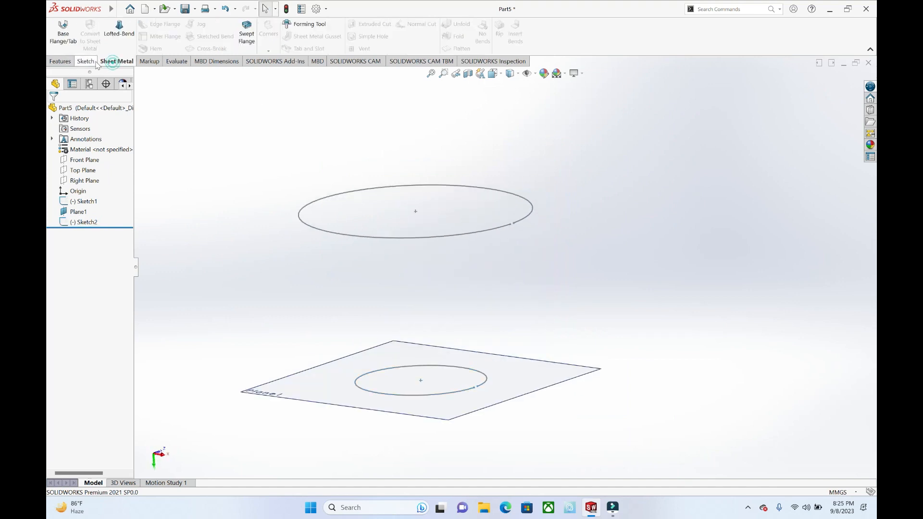
click(116, 42)
click(524, 220)
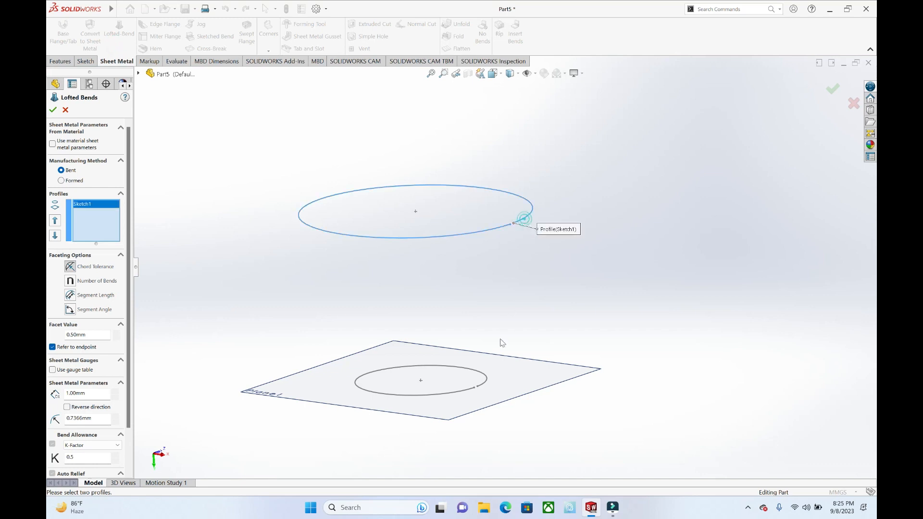
click(487, 379)
mouse_move(557, 309)
middle_down()
mouse_move(529, 287)
mouse_move(591, 304)
mouse_move(533, 300)
middle_up()
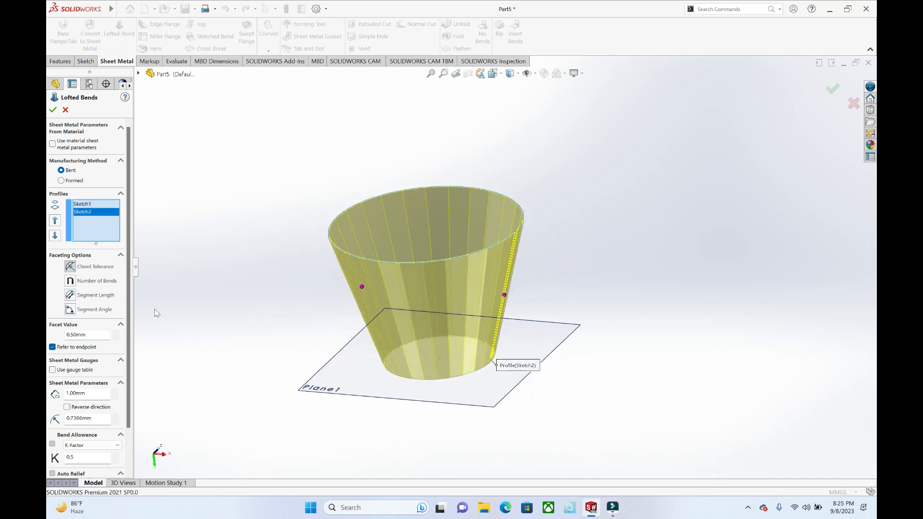
Step: Set the lofted bend's thickness to 4 mm and try the thickness direction both ways, keeping it unreversed
scroll(128, 312, down, 2)
click(92, 358)
text(4)
key(Return)
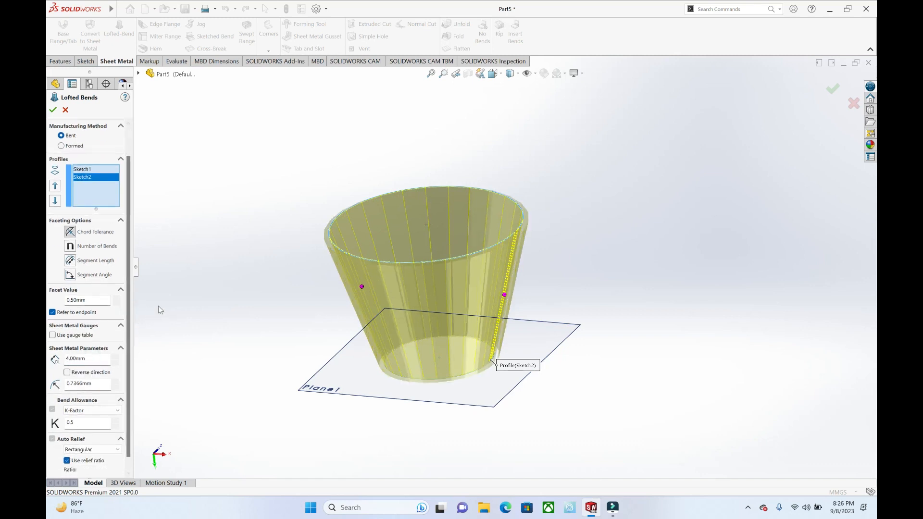
click(68, 372)
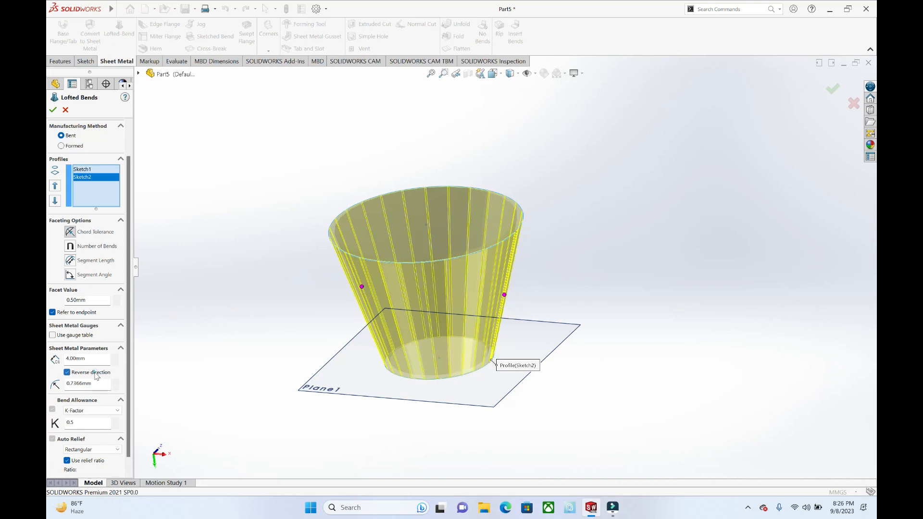
click(94, 373)
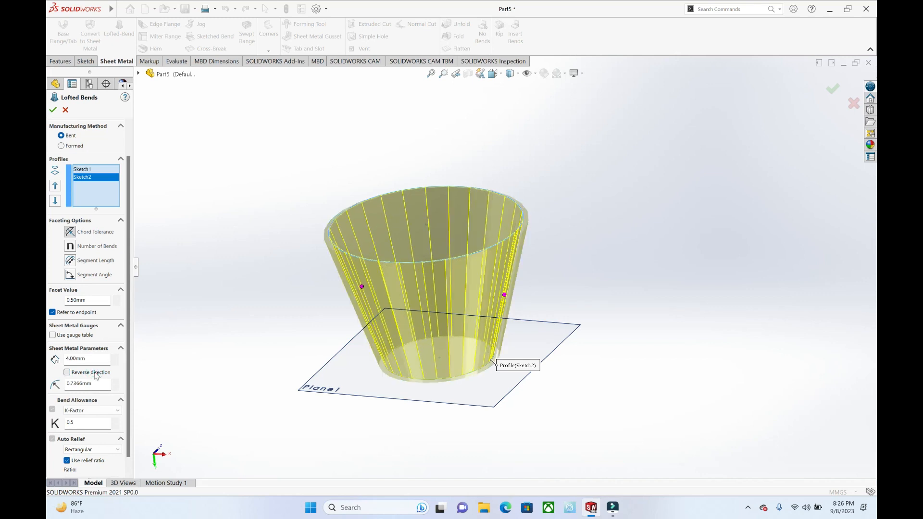
drag(129, 324, 130, 339)
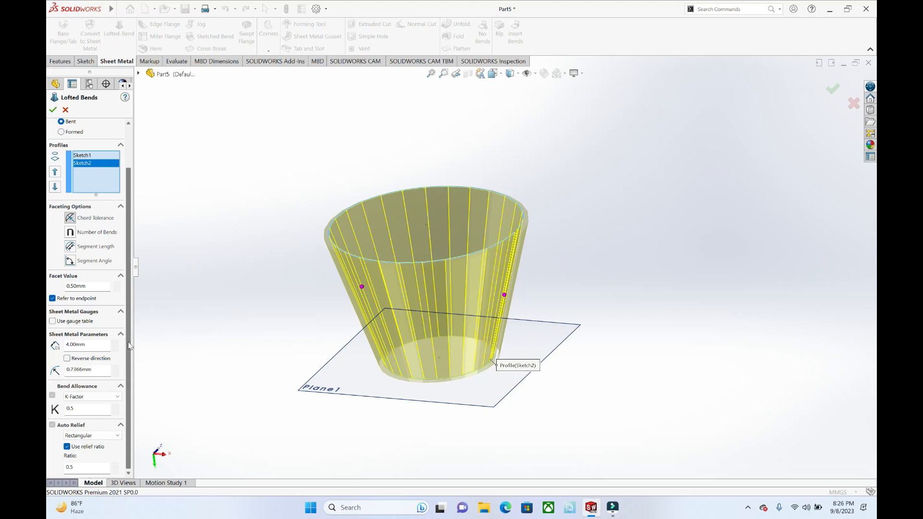
Step: Try a facet value of 1.50 mm, restore 0.50 mm and examine the faceting of the lofted bend preview
scroll(129, 346, up, 1)
click(115, 293)
click(115, 293)
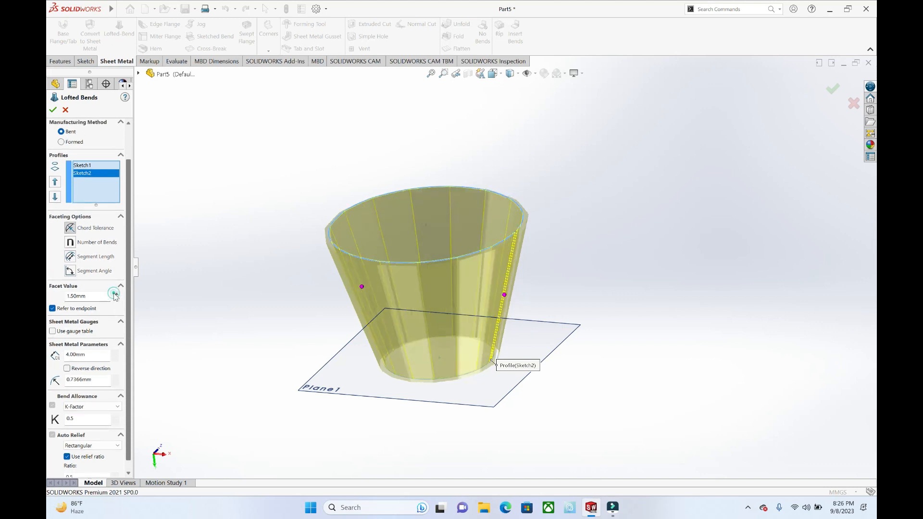
click(116, 299)
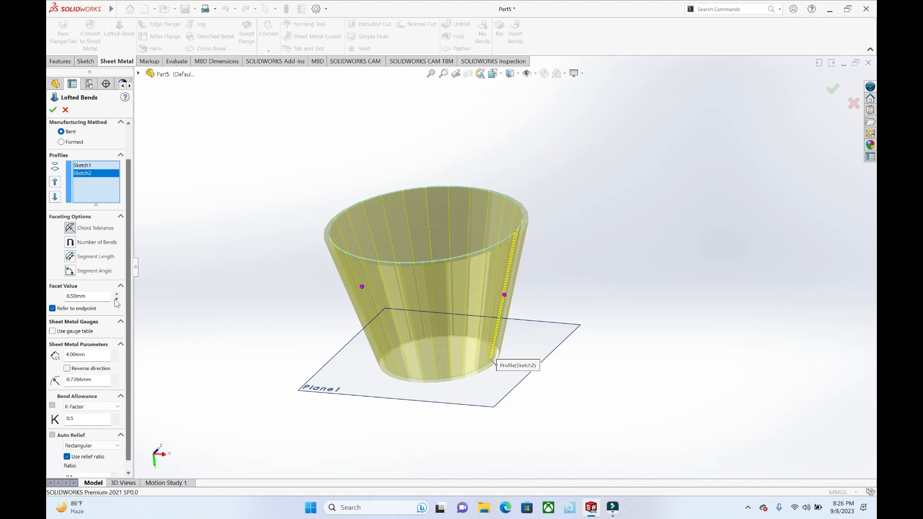
scroll(435, 247, down, 4)
middle_drag(413, 225, 402, 260)
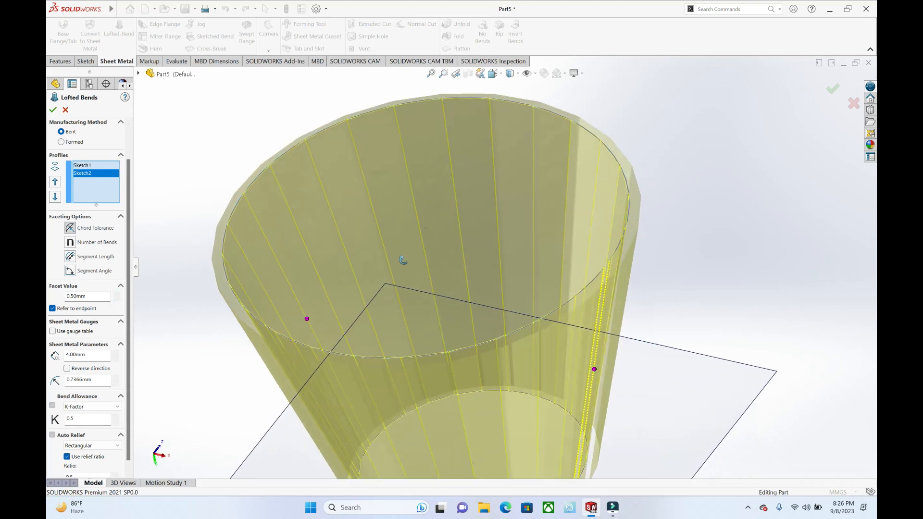
scroll(458, 239, up, 2)
middle_drag(458, 240, 444, 250)
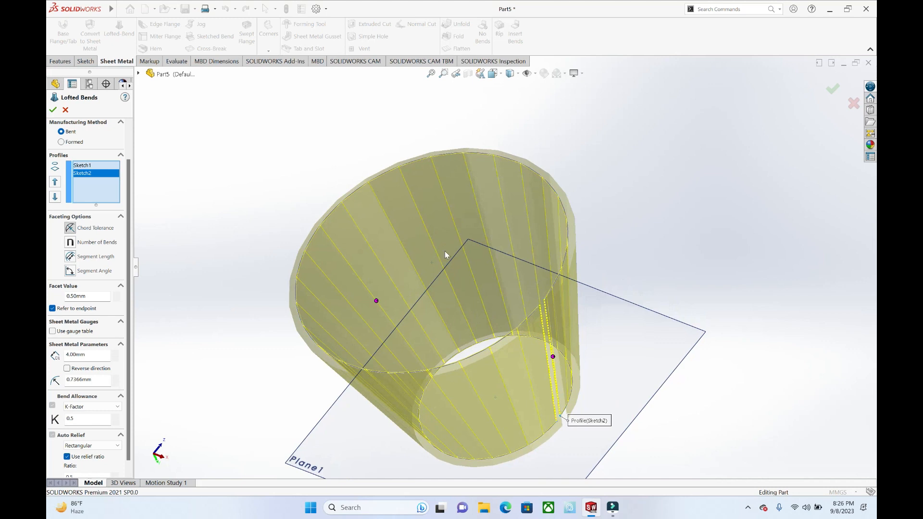
middle_drag(466, 220, 560, 125)
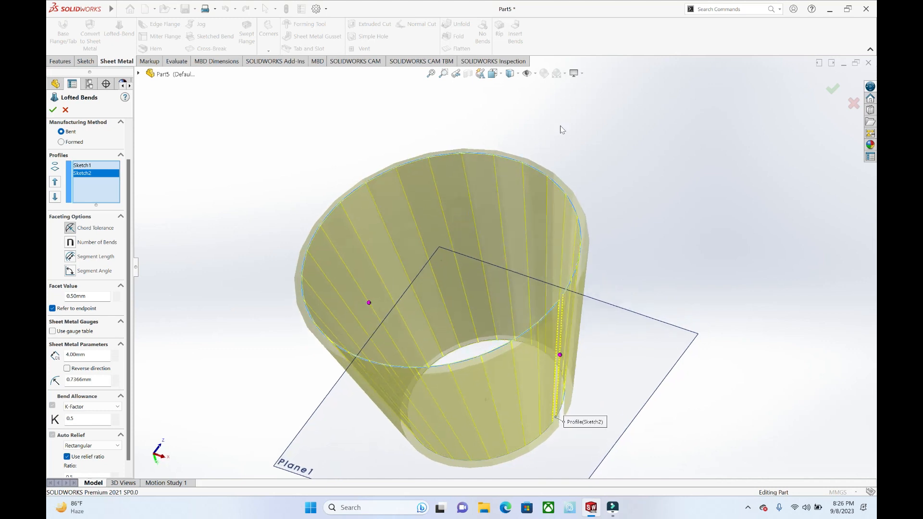
middle_drag(450, 204, 318, 236)
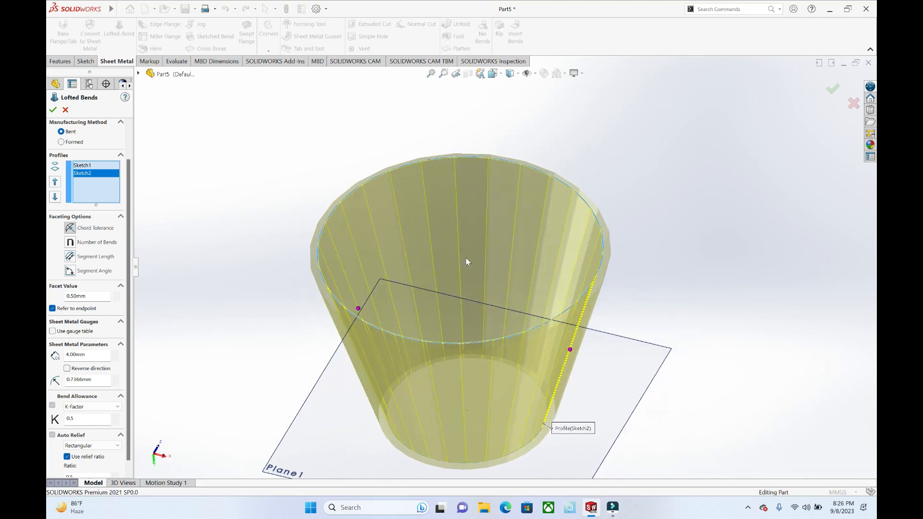
Step: Try a facet value of 2.00 mm, restore 0.50 mm and accept the lofted bend
click(116, 295)
click(116, 294)
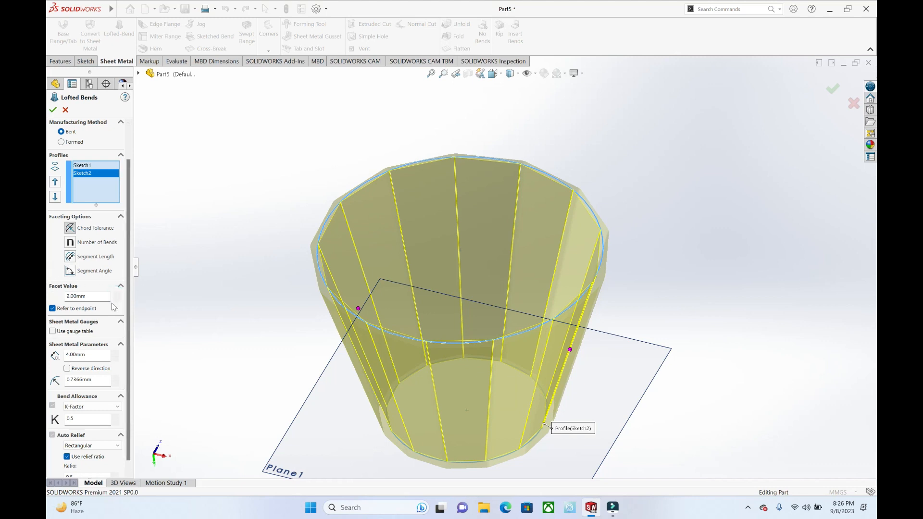
click(116, 299)
click(116, 298)
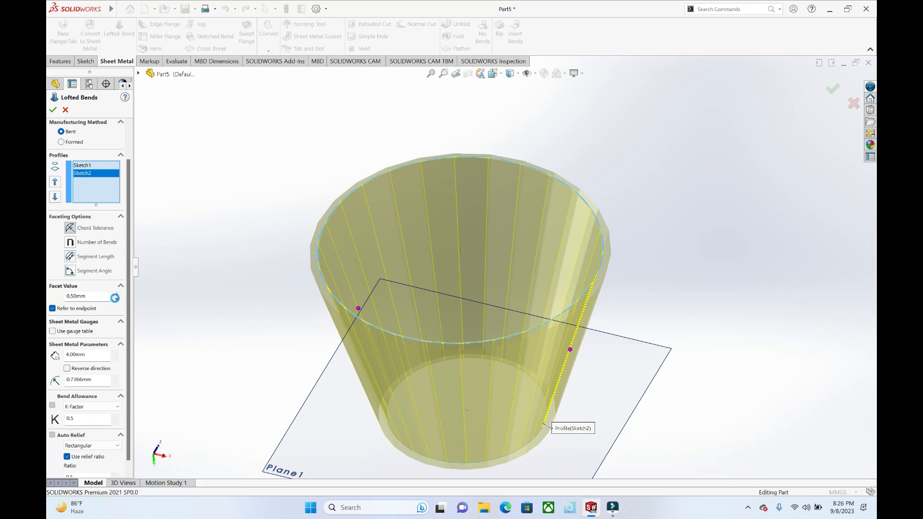
click(52, 111)
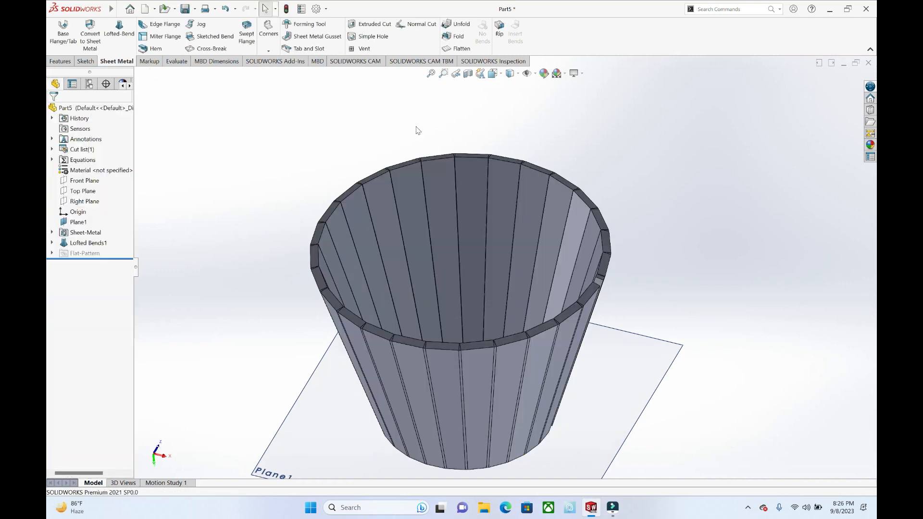
Step: Flatten the tapered sheet metal body and examine its flat pattern from several angles
middle_drag(607, 205, 566, 190)
scroll(569, 197, down, 1)
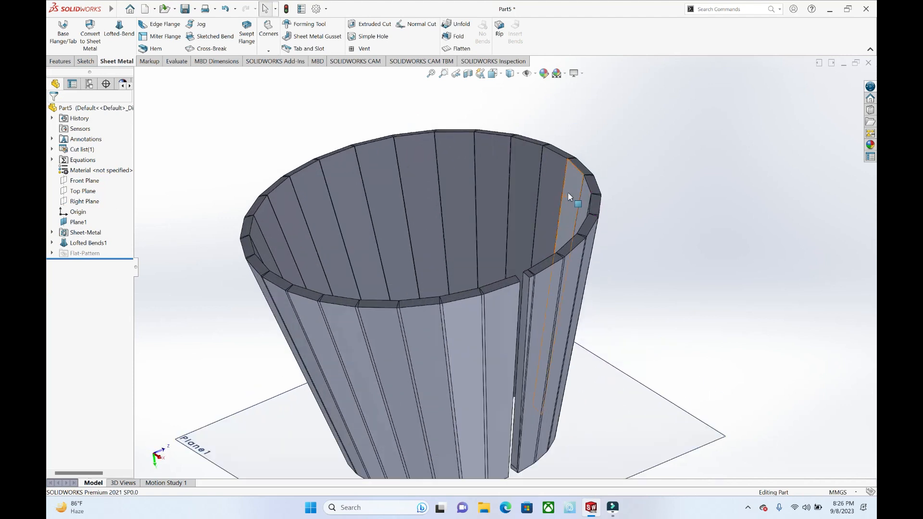
scroll(569, 197, up, 3)
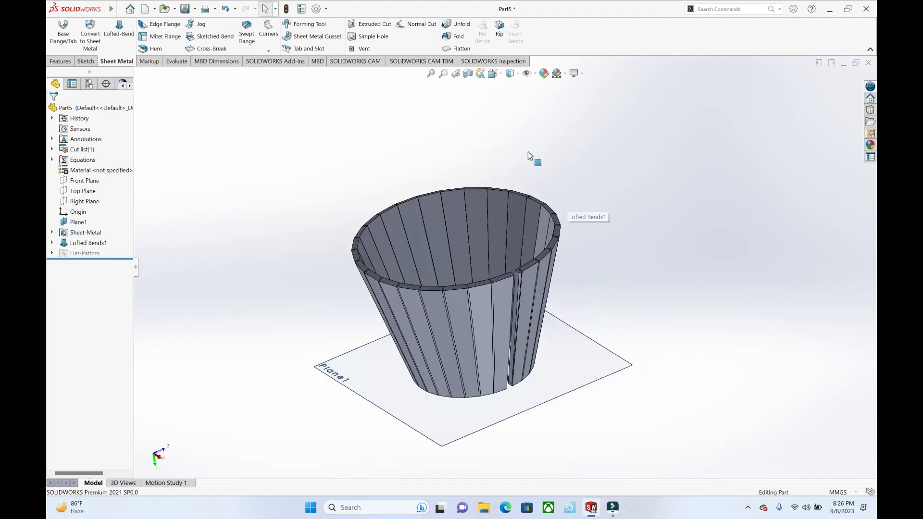
click(462, 49)
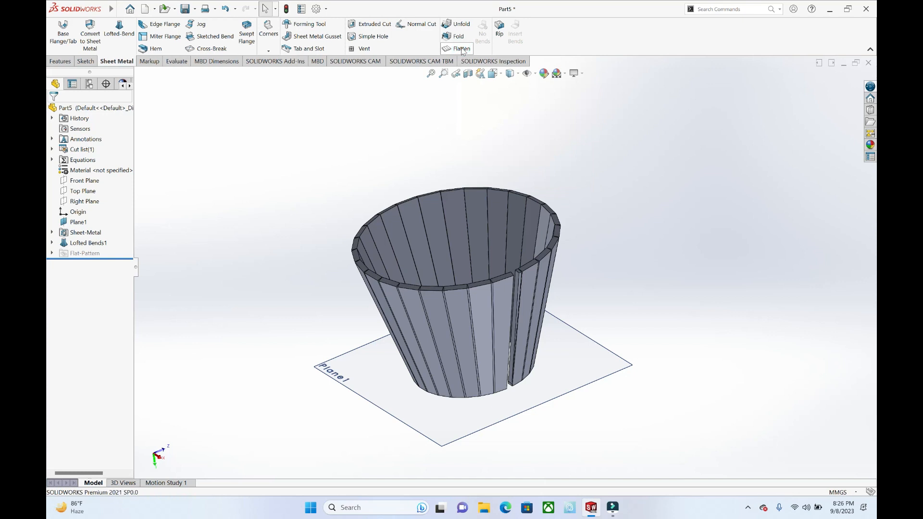
middle_drag(514, 276, 467, 292)
scroll(449, 337, down, 3)
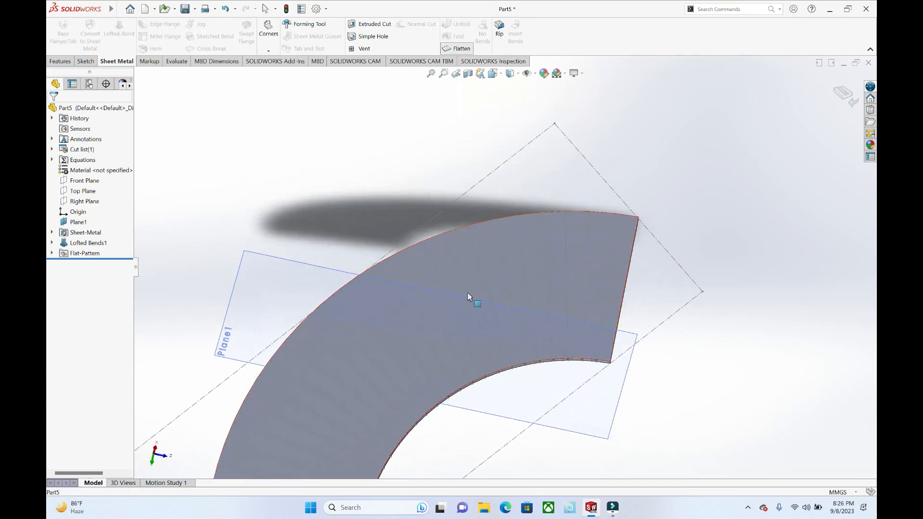
scroll(467, 292, up, 4)
mouse_move(521, 327)
middle_down()
mouse_move(459, 275)
mouse_move(457, 335)
mouse_move(490, 350)
mouse_move(507, 333)
middle_up()
scroll(473, 336, down, 4)
middle_drag(619, 237, 747, 222)
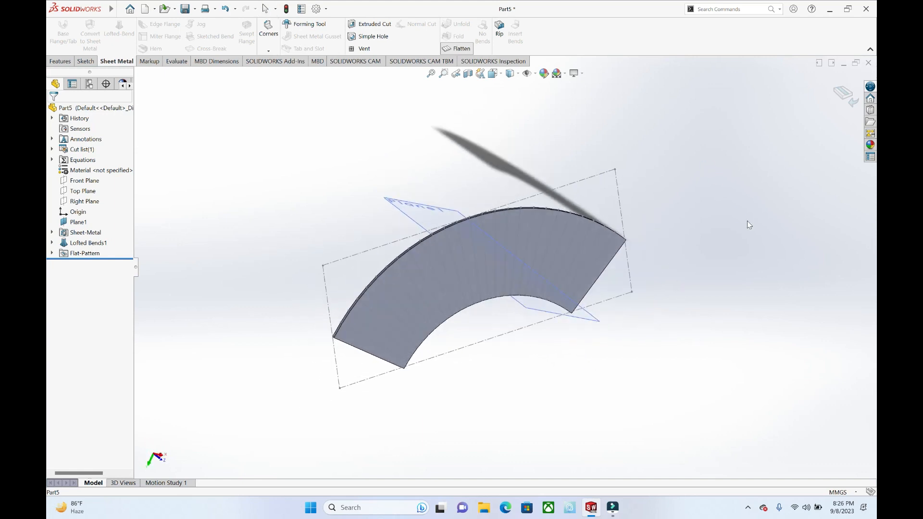
Step: Exit the flattened state and inspect the folded cone at its gap
scroll(628, 219, up, 2)
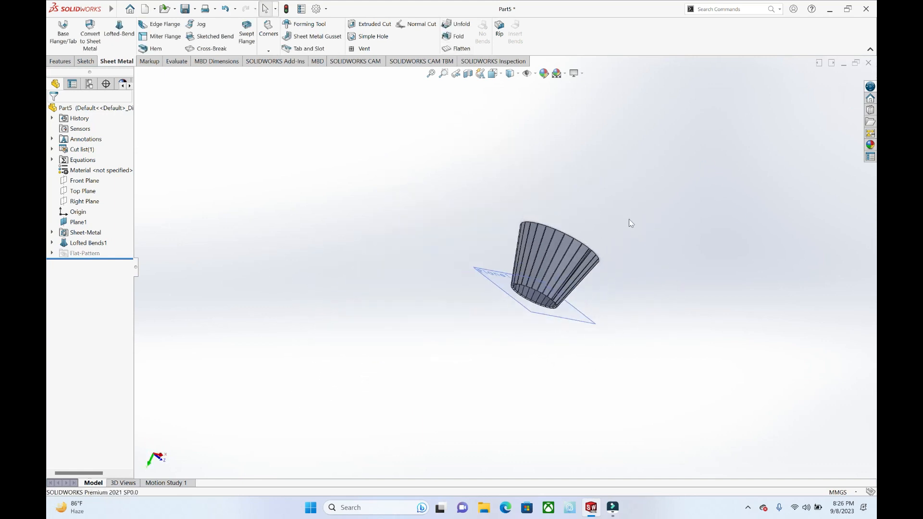
scroll(619, 239, down, 5)
middle_drag(551, 244, 469, 237)
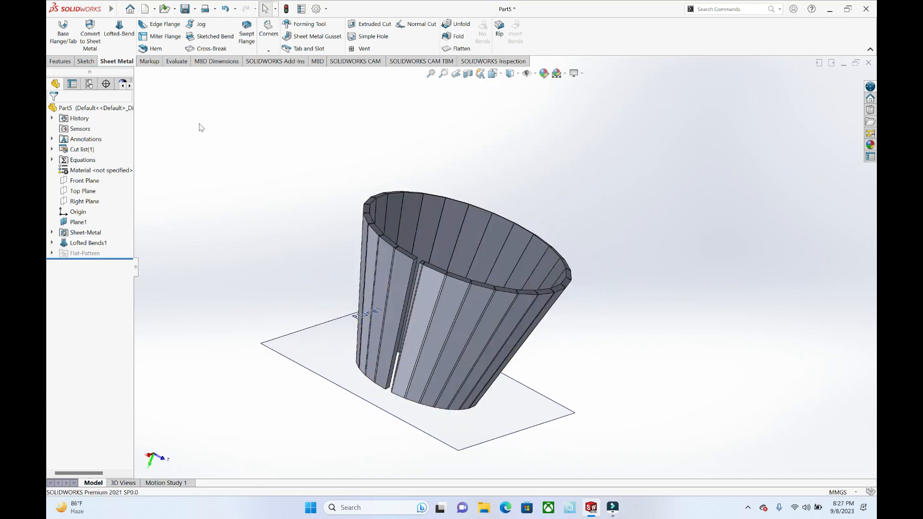
Step: Close the lofted bend part without saving it and create a new part
click(867, 63)
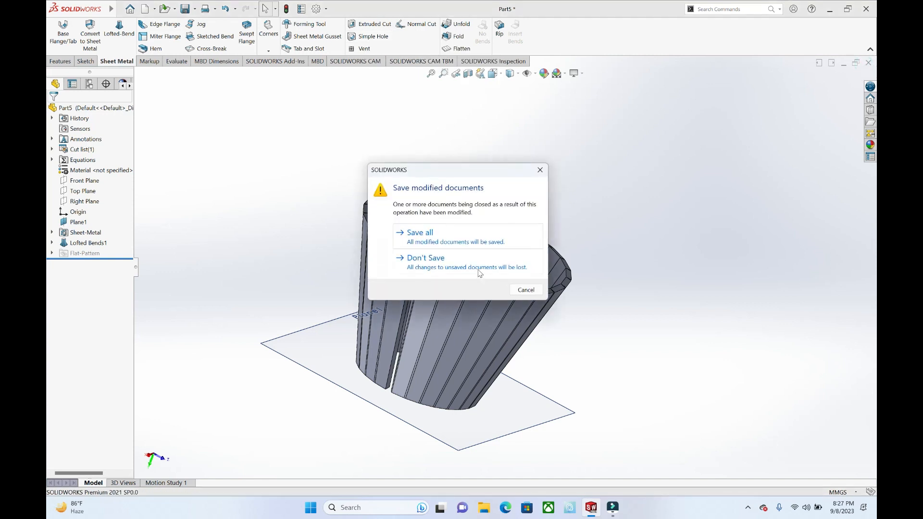
click(479, 272)
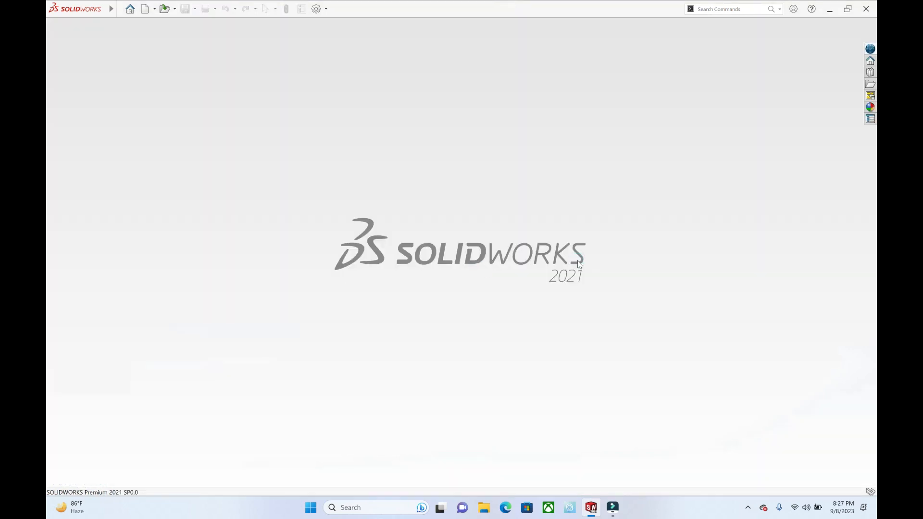
key(ctrl+n)
key(Return)
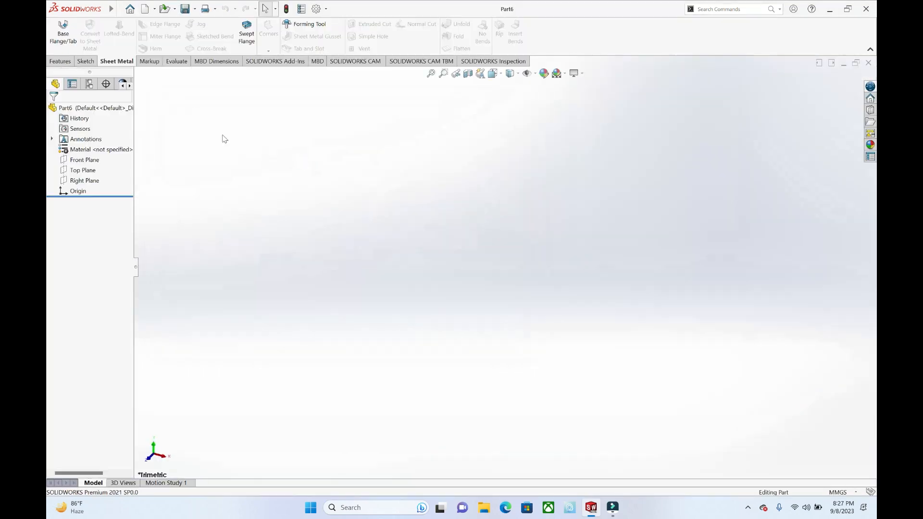
Step: Sketch a rectangle around the origin on the Top Plane
click(86, 61)
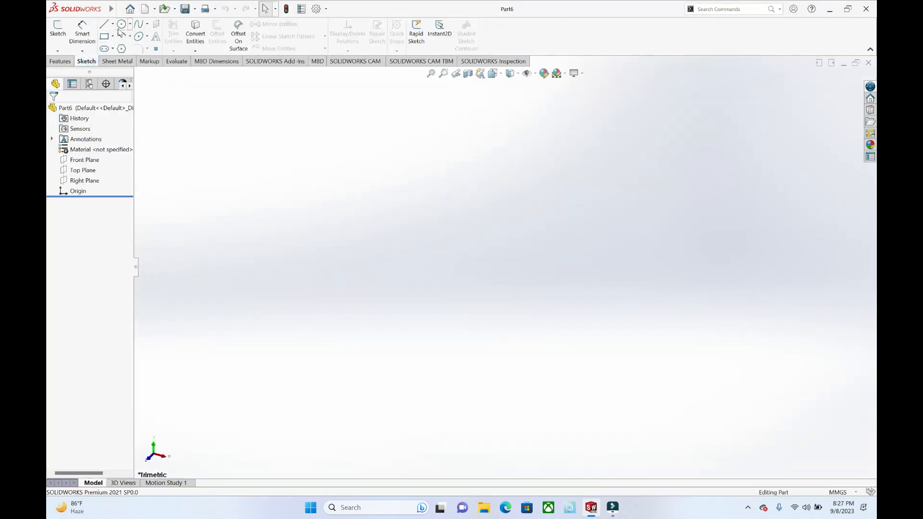
click(58, 30)
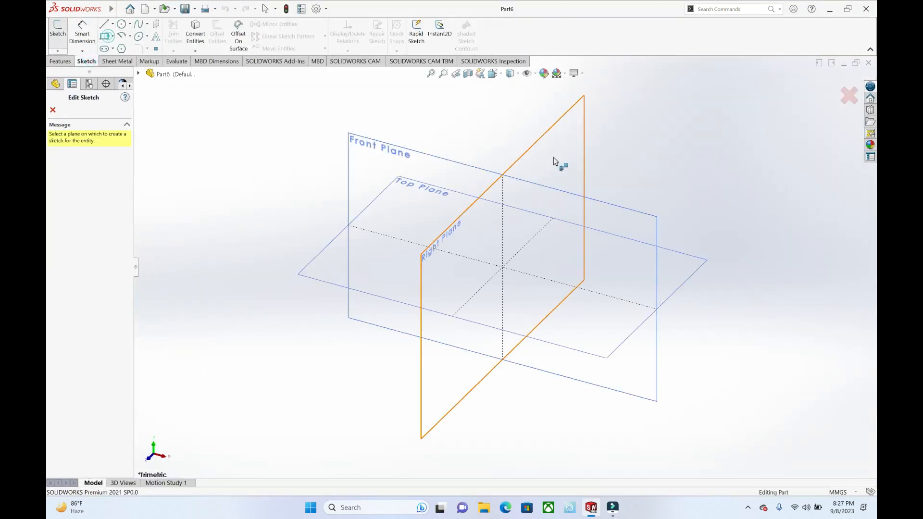
click(687, 268)
drag(381, 177, 636, 352)
key(Escape)
Step: Create a base flange 2 mm thick from the rectangle
click(117, 61)
click(60, 32)
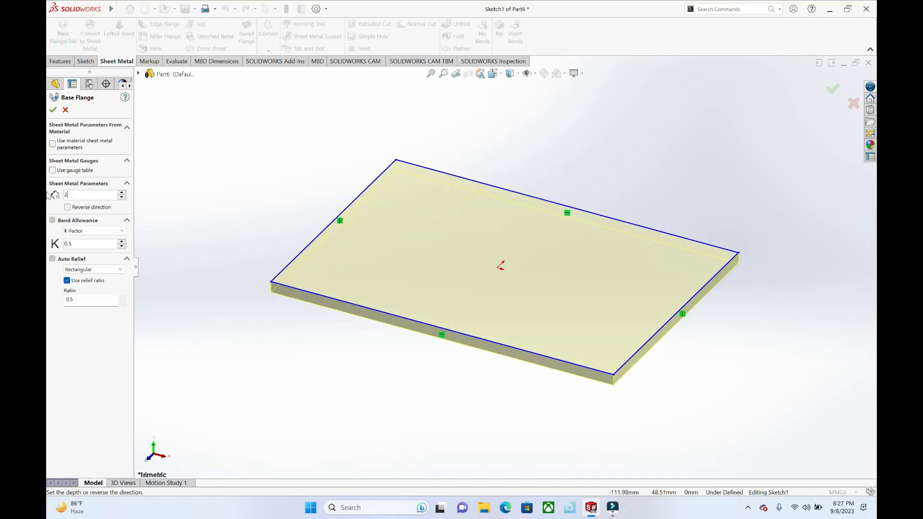
text(2)
key(Return)
click(53, 110)
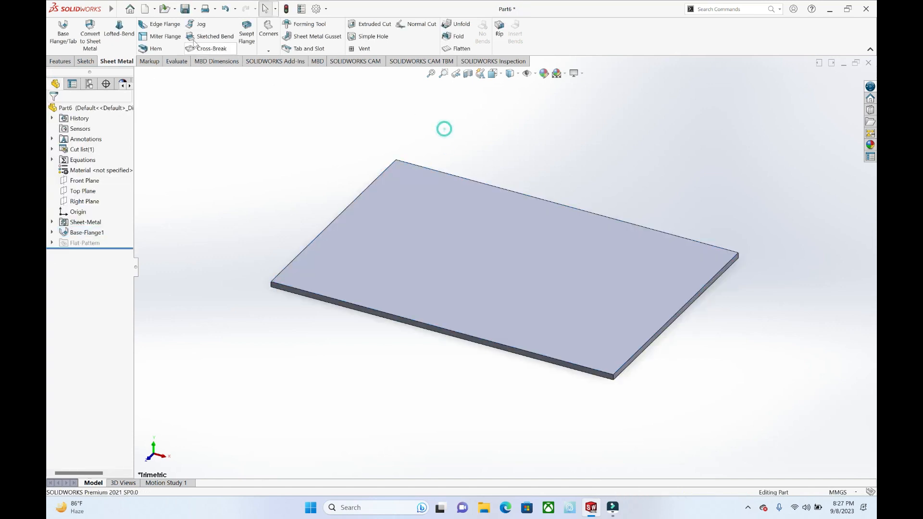
Step: Start an edge flange on a long edge of the plate and place its length at about 31 mm upward
click(156, 29)
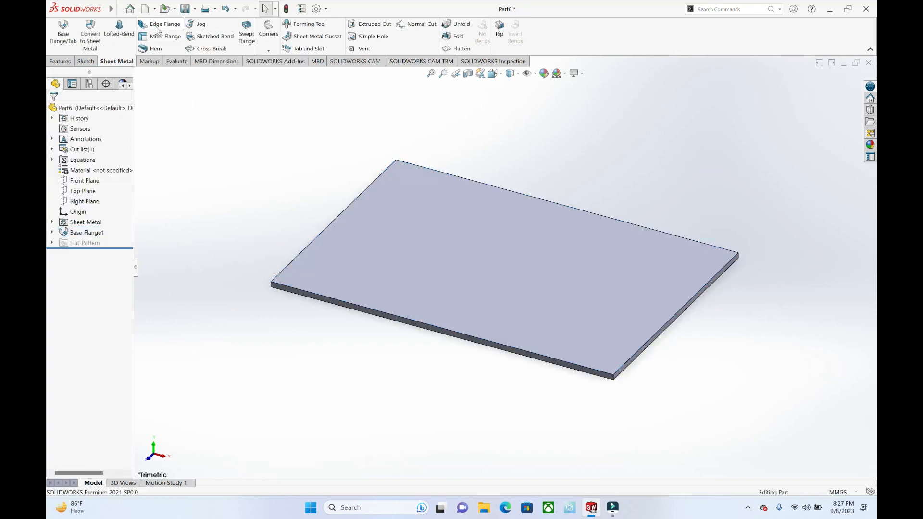
click(387, 320)
click(411, 268)
middle_drag(411, 267, 344, 256)
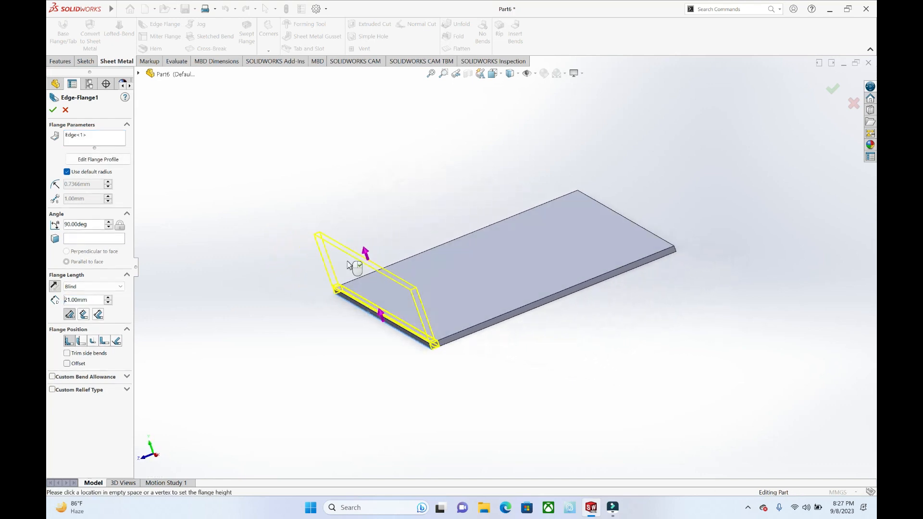
click(347, 230)
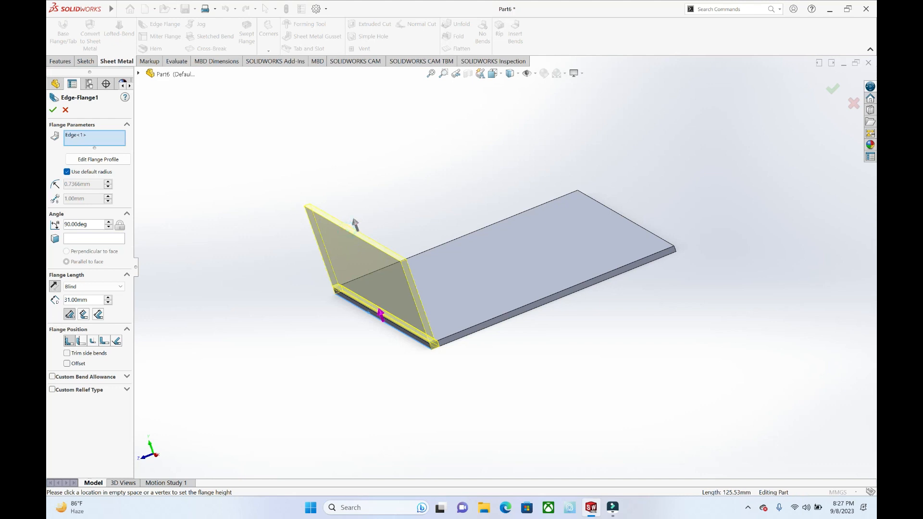
Step: Try a flange length of 71 mm and bring it back to 31 mm
click(107, 298)
click(108, 298)
click(107, 298)
click(108, 297)
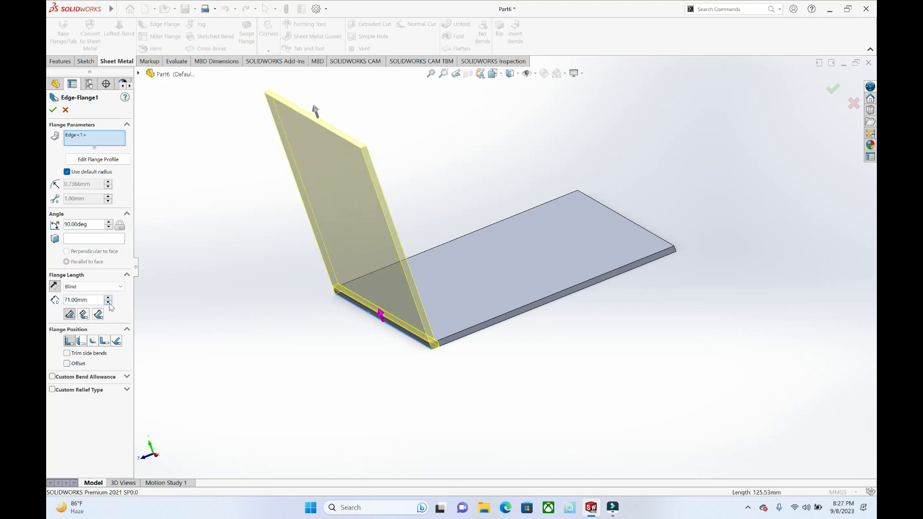
click(108, 302)
click(108, 302)
click(109, 302)
click(109, 302)
Step: Try a flange angle of 101 degrees and set it back to 90 degrees
click(109, 222)
click(109, 222)
click(108, 222)
click(108, 222)
click(108, 222)
click(109, 222)
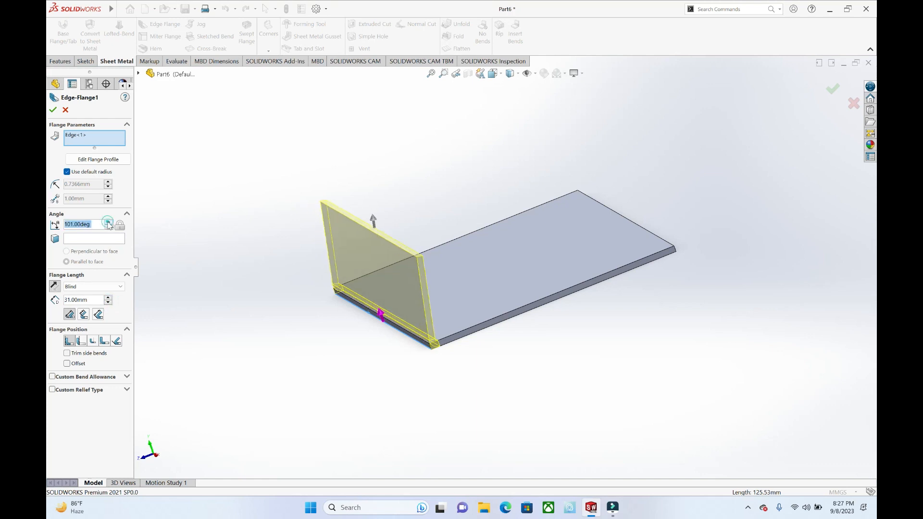
text(90)
key(Return)
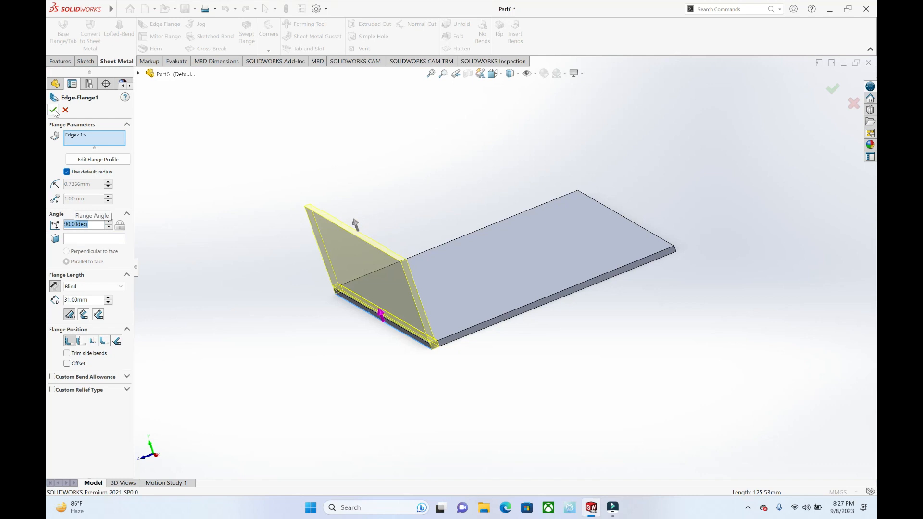
Step: Add the plate's other three edges to the edge flange and accept it to form an open box
click(552, 304)
middle_drag(548, 298, 593, 323)
click(534, 284)
click(540, 296)
click(52, 110)
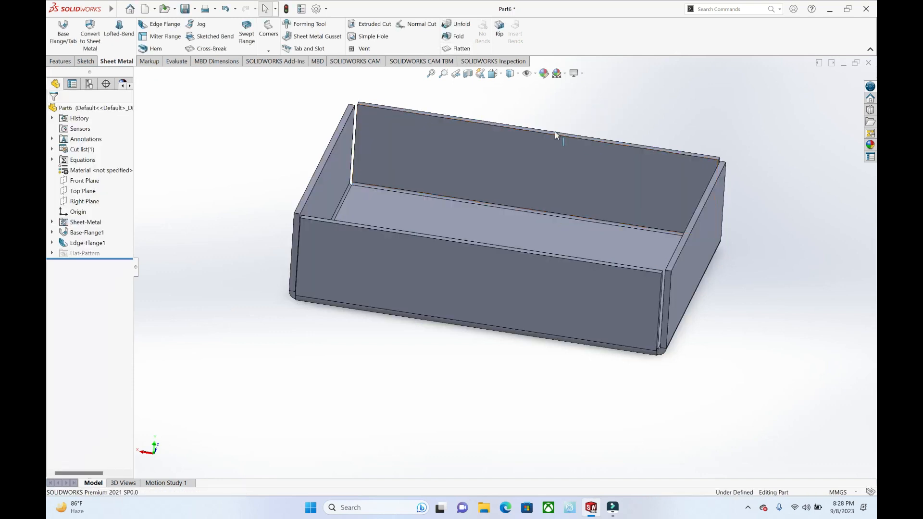
Step: Flatten the box to view its flat pattern and fold it again
click(457, 48)
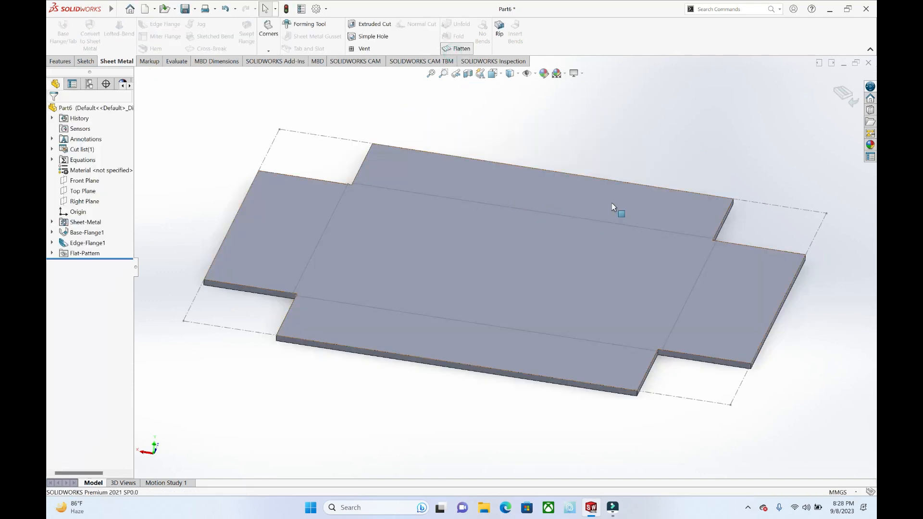
click(837, 95)
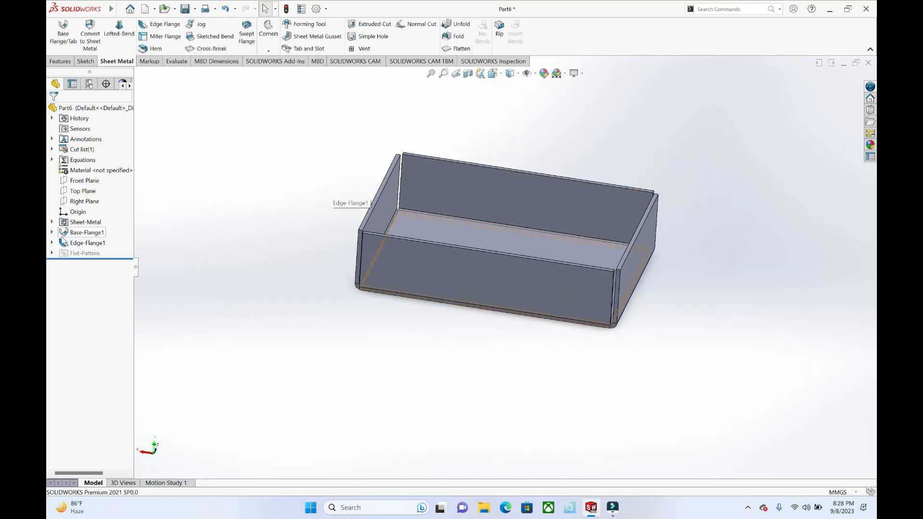
Step: Delete the Edge-Flange1 feature together with its dependent sketches and bends
click(72, 243)
right_click(72, 244)
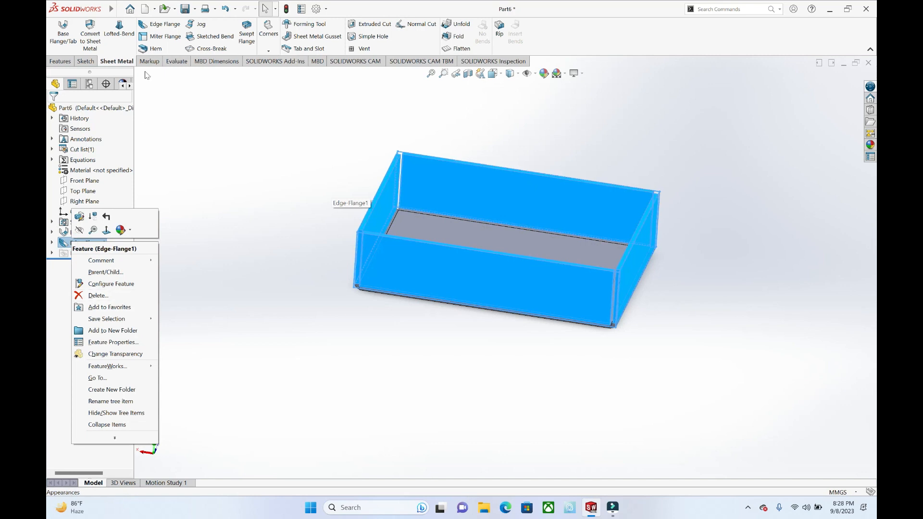
key(Escape)
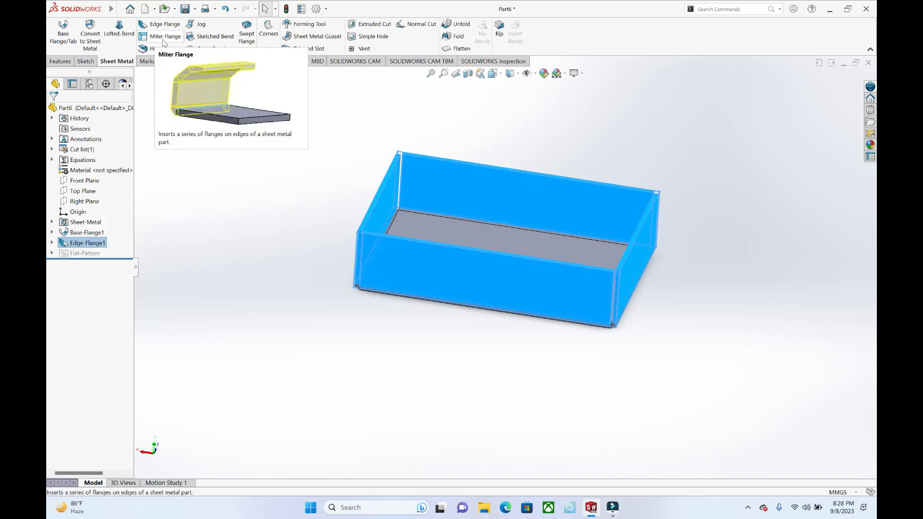
right_click(93, 242)
click(121, 294)
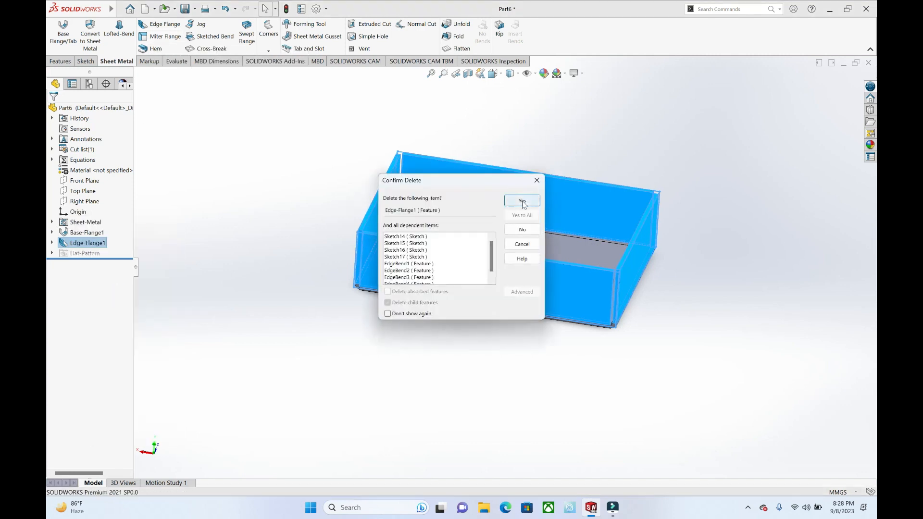
click(522, 201)
click(71, 243)
click(148, 107)
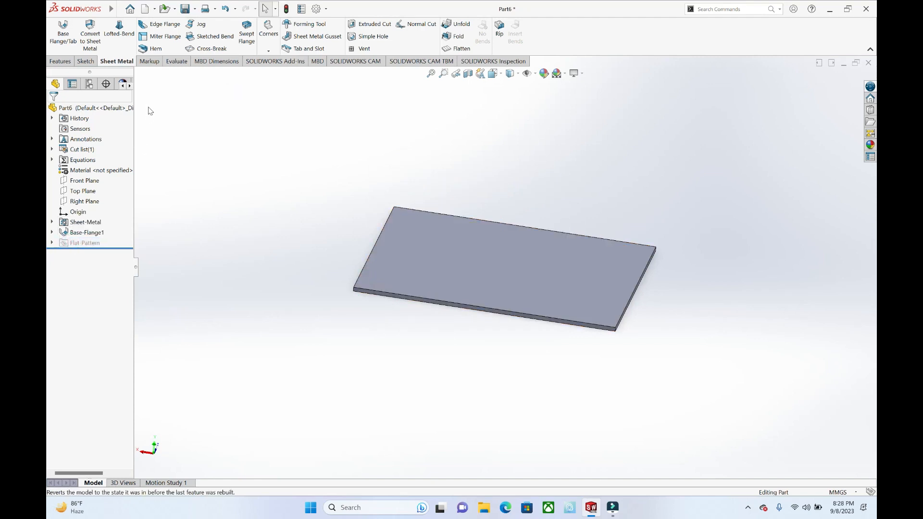
click(169, 39)
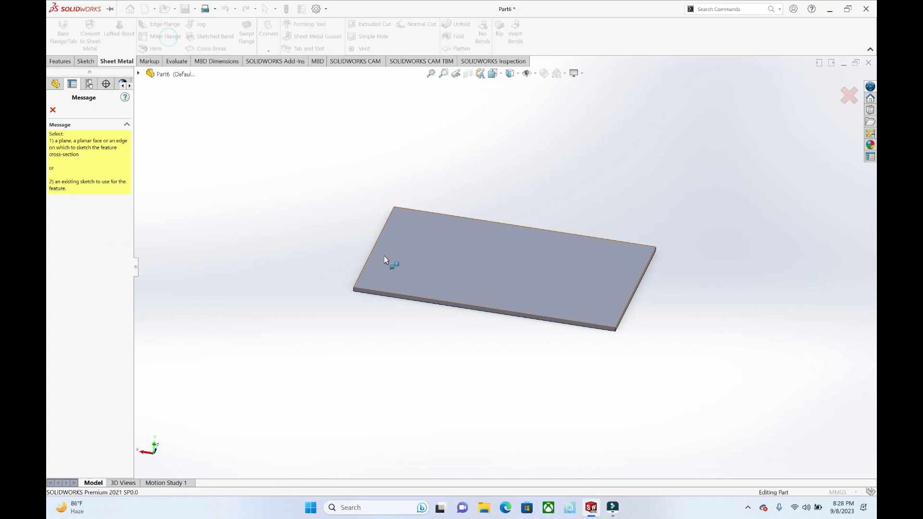
click(405, 297)
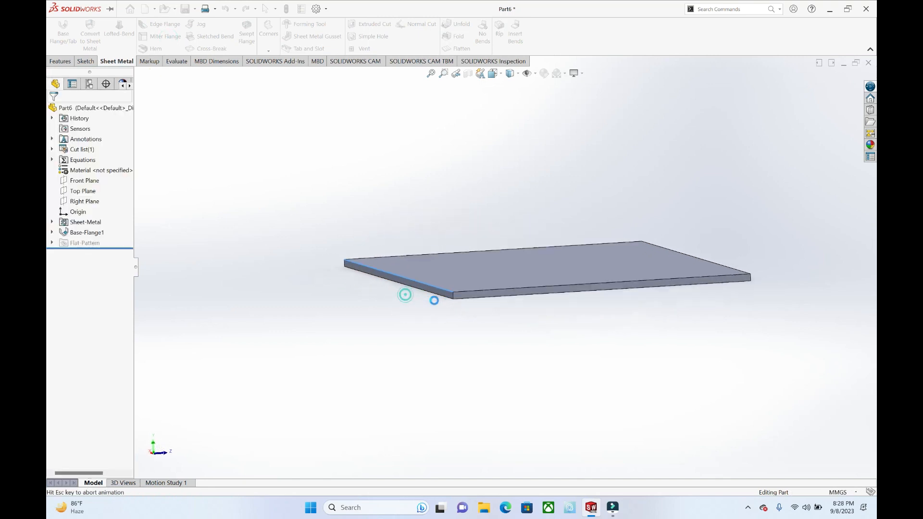
click(837, 91)
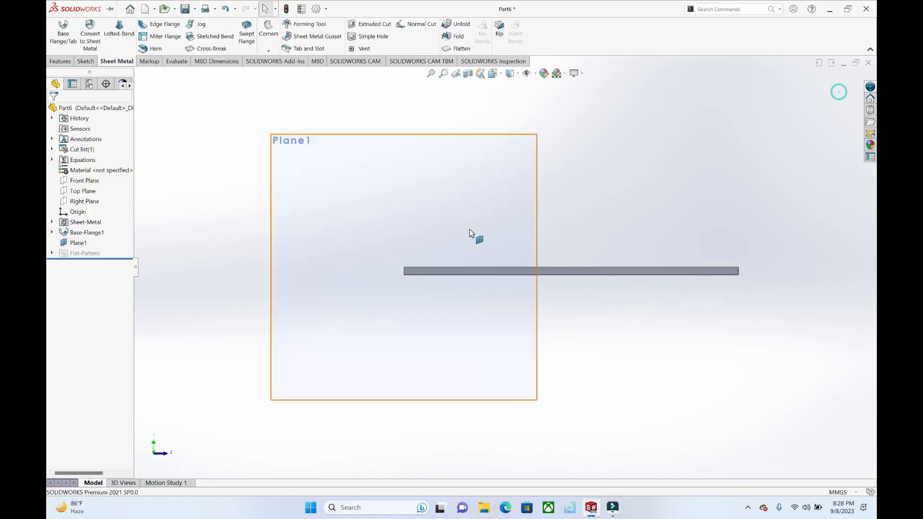
middle_drag(469, 229, 498, 206)
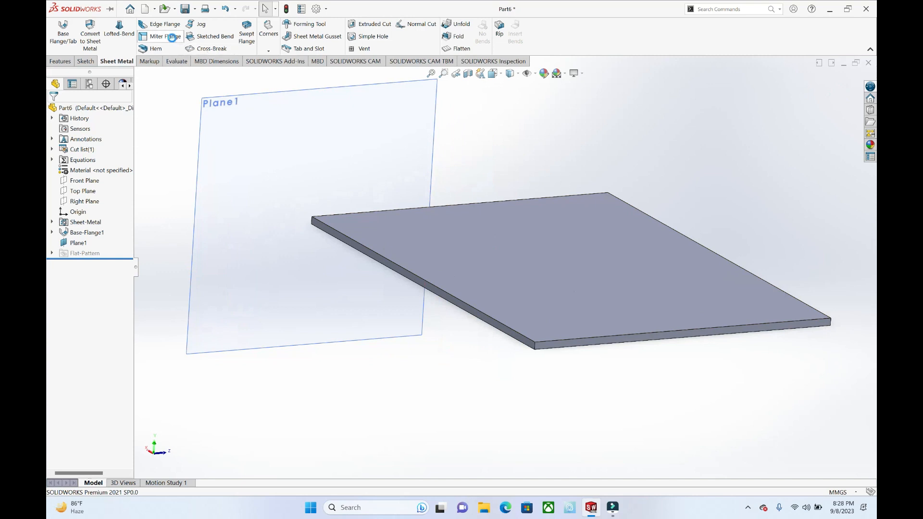
click(172, 37)
click(439, 295)
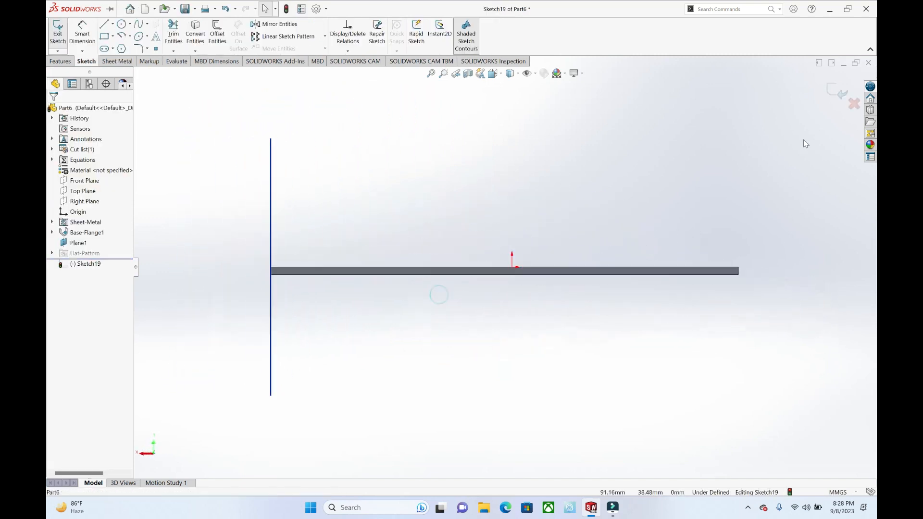
click(836, 91)
Step: Sketch a miter flange profile at the plate's long edge with a vertical line about 15 mm high and a line slanting inward
middle_drag(646, 226, 529, 281)
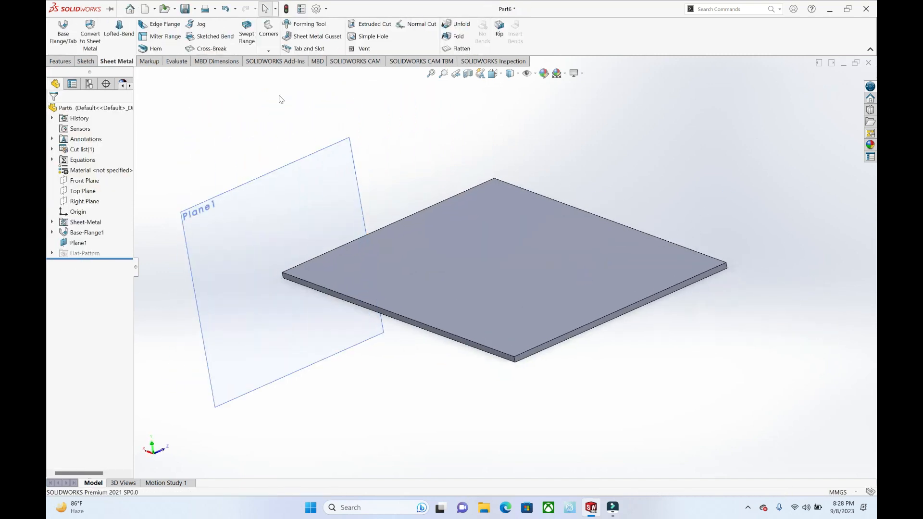
click(161, 37)
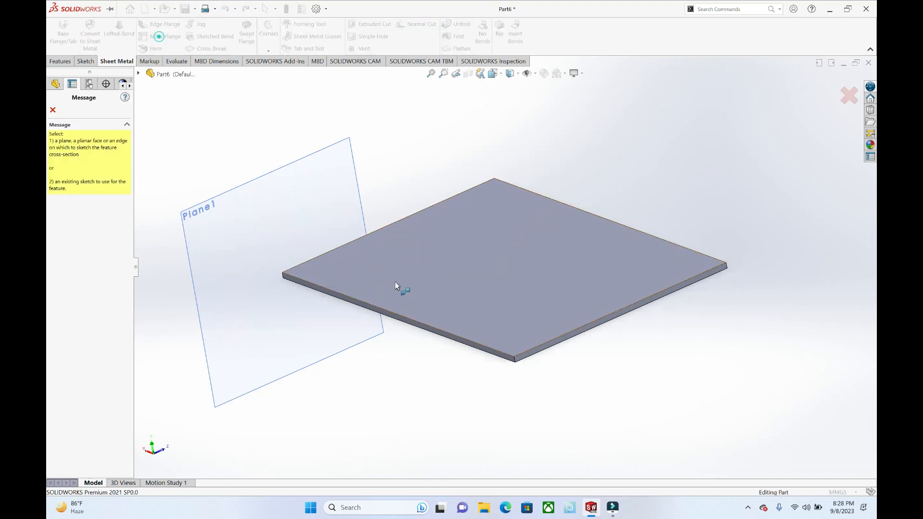
click(395, 319)
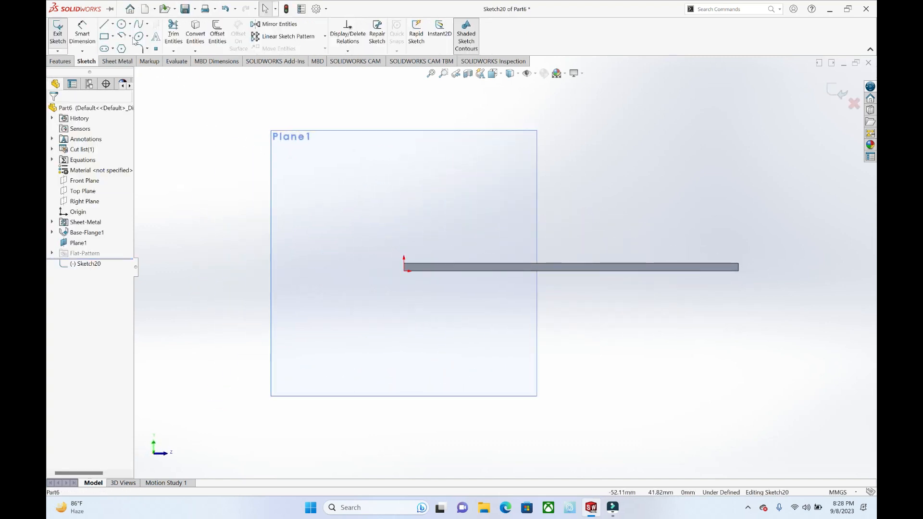
click(104, 24)
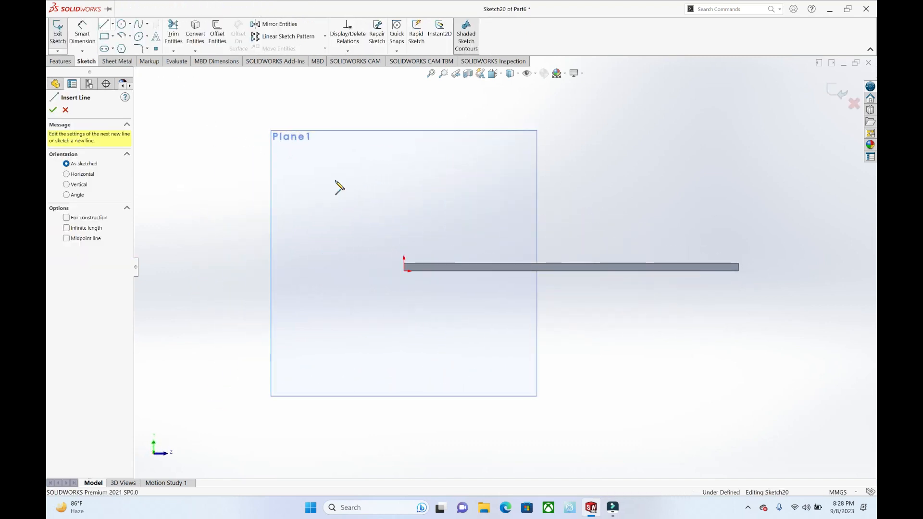
click(404, 271)
click(403, 212)
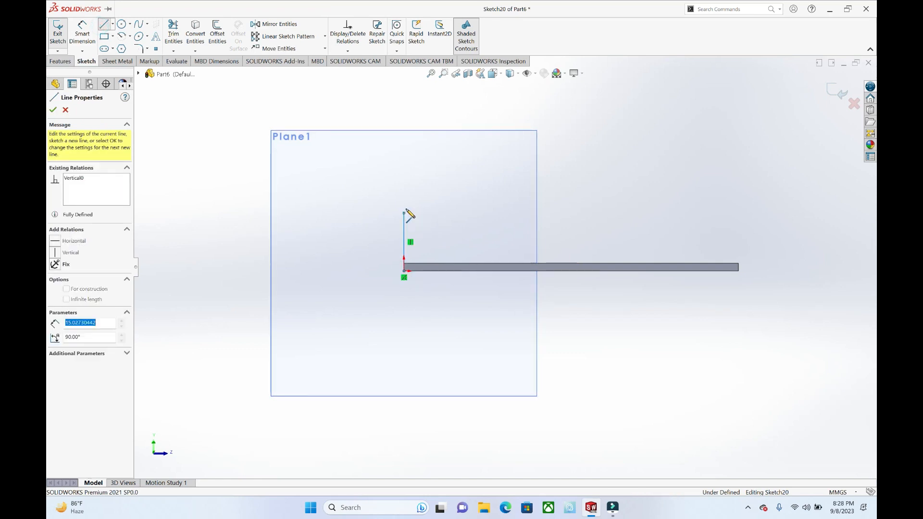
click(441, 183)
key(Escape)
click(837, 93)
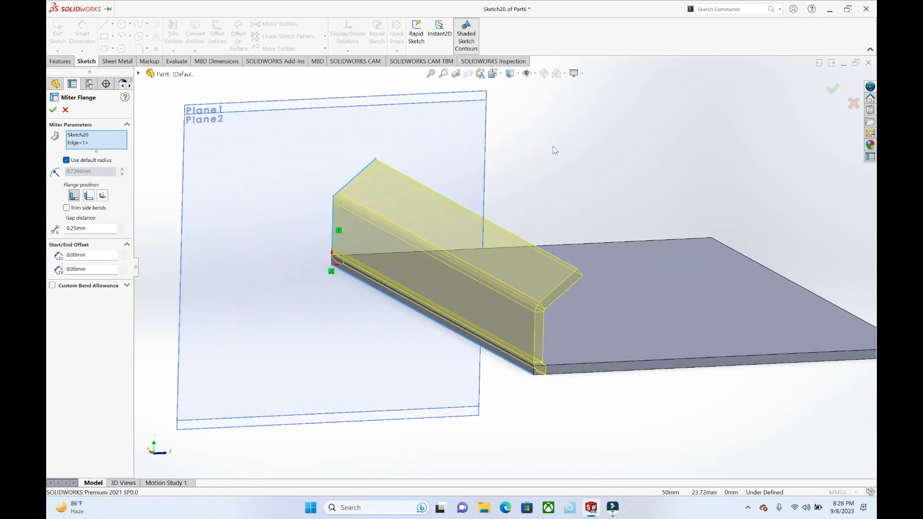
Step: Check the miter flange preview along the long edge and create the flange
middle_drag(534, 197, 509, 170)
middle_drag(490, 213, 473, 246)
middle_drag(451, 210, 473, 197)
scroll(424, 177, down, 2)
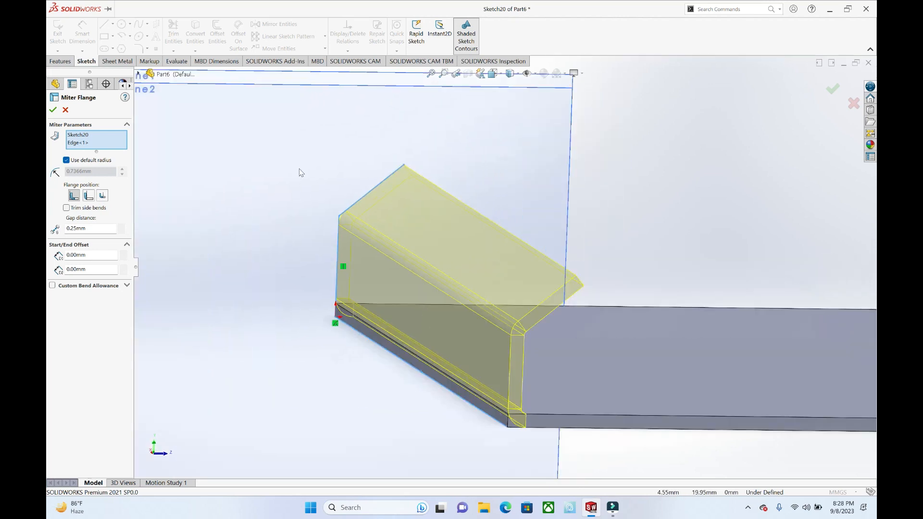
click(52, 111)
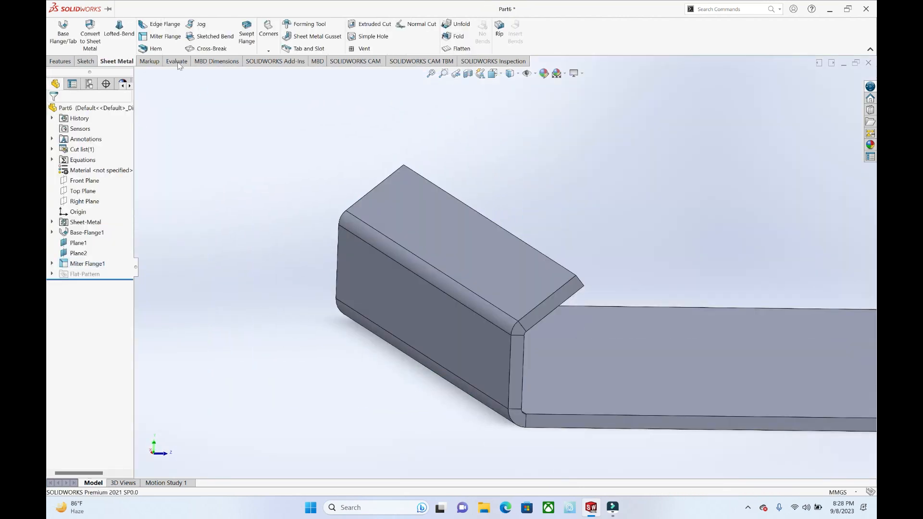
Step: Start a hem on the plate's short edge and compare the inside and outside bend positions, choosing Bend Outside
click(163, 53)
middle_drag(433, 232, 551, 284)
scroll(551, 283, up, 1)
middle_drag(377, 382, 399, 374)
click(405, 380)
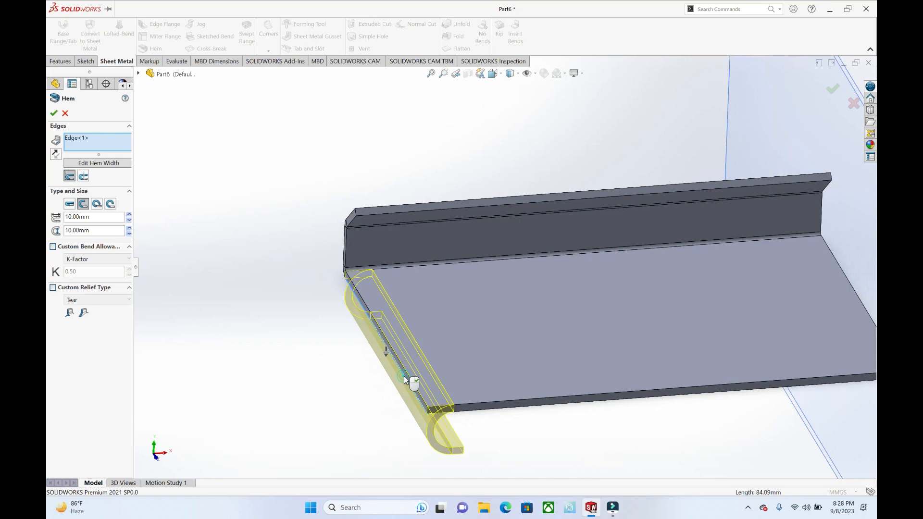
middle_drag(447, 402, 433, 380)
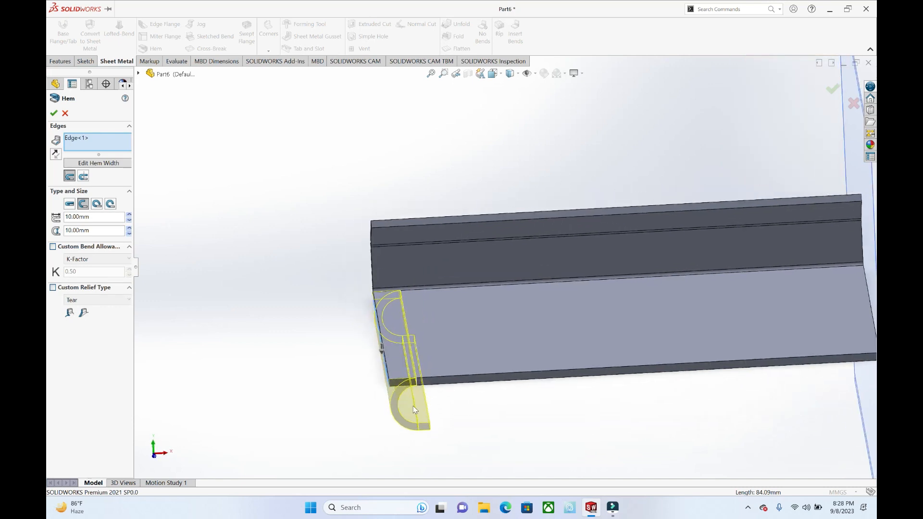
click(83, 176)
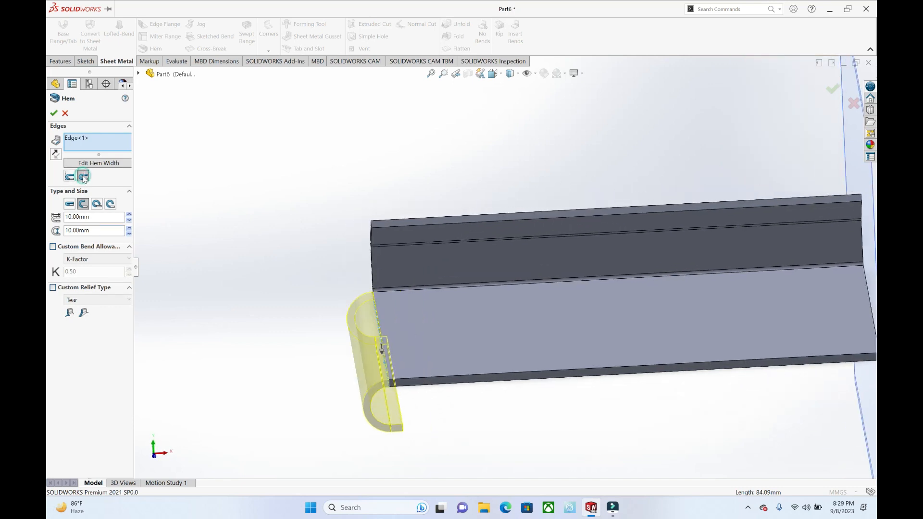
click(72, 175)
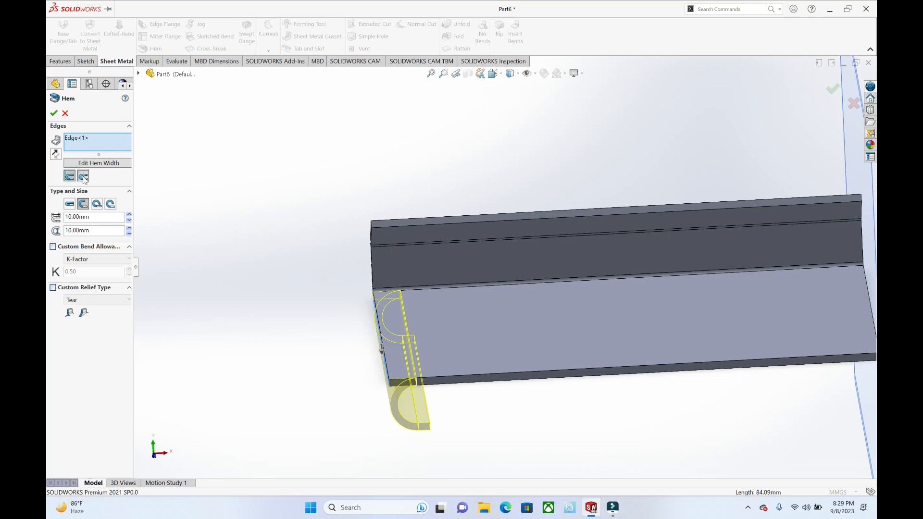
click(83, 177)
Step: Compare the tear drop, rolled and open hem types in the preview and choose the closed type
click(97, 204)
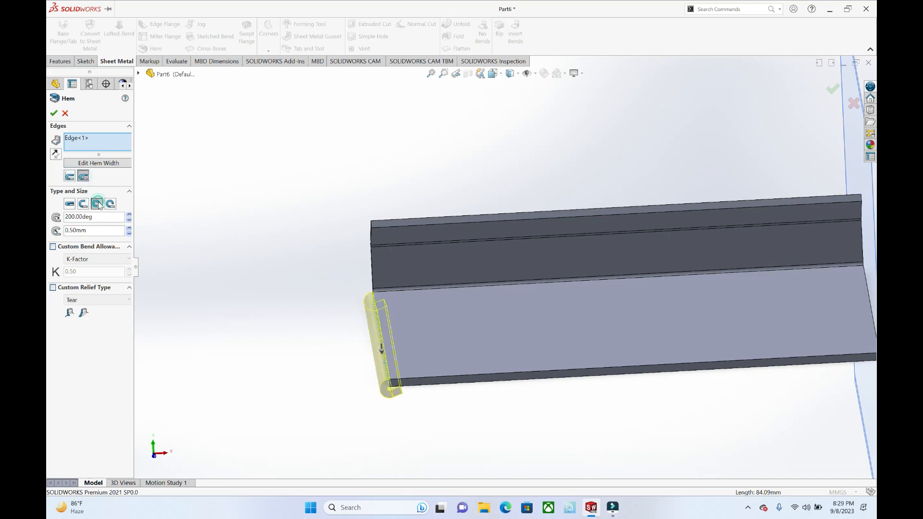
middle_drag(425, 369, 403, 357)
scroll(340, 377, down, 3)
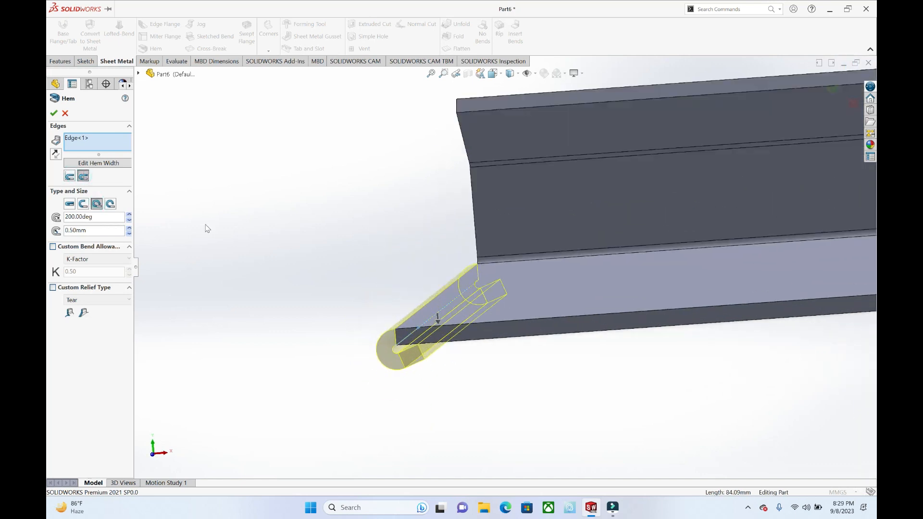
click(111, 204)
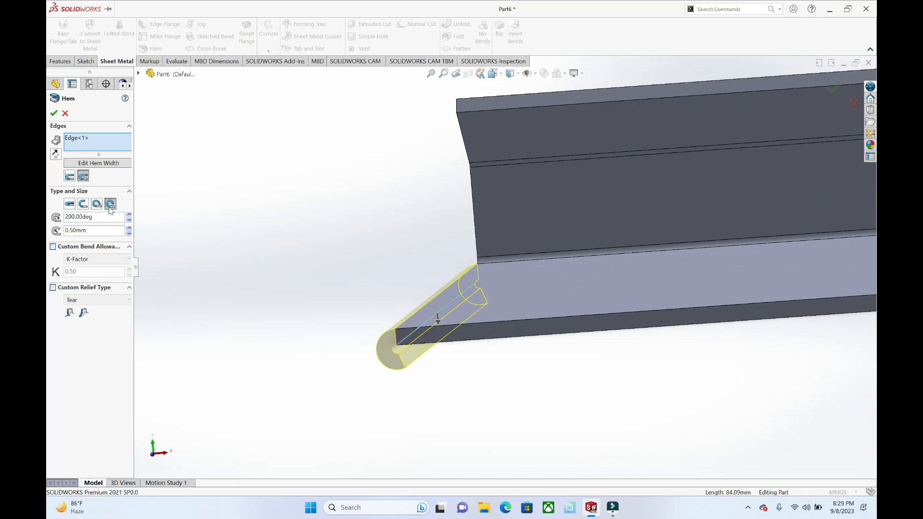
click(83, 204)
click(69, 204)
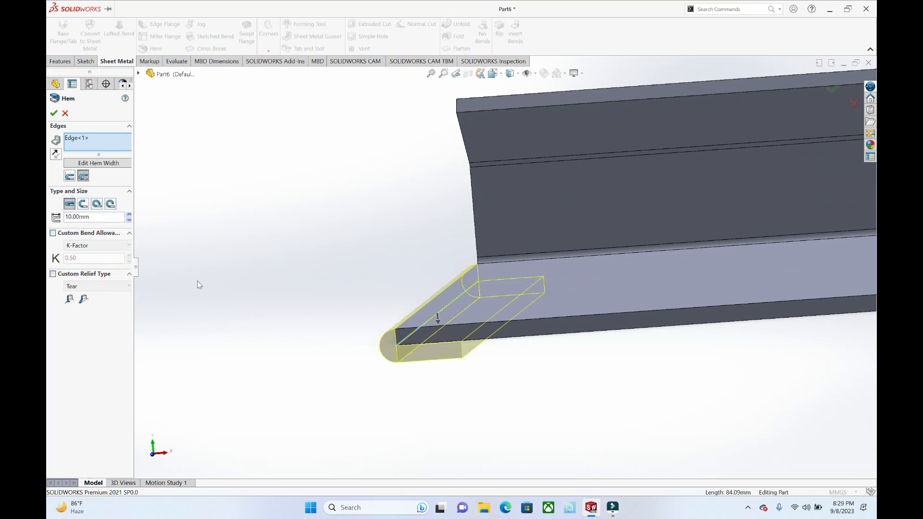
Step: Set the closed hem's length to 30 mm
click(130, 215)
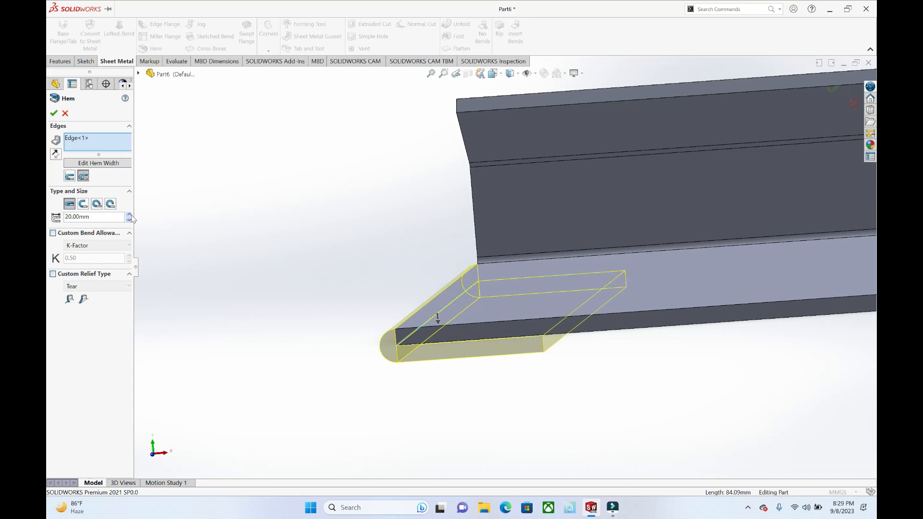
click(129, 215)
click(129, 215)
click(129, 219)
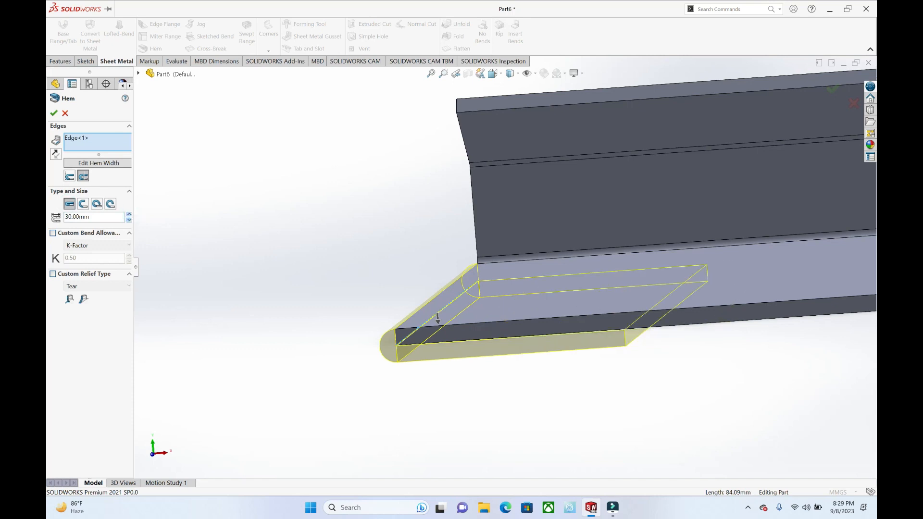
Step: Change the hem to the tear drop type with a 200° angle and 0.50 mm radius, and create it
click(96, 204)
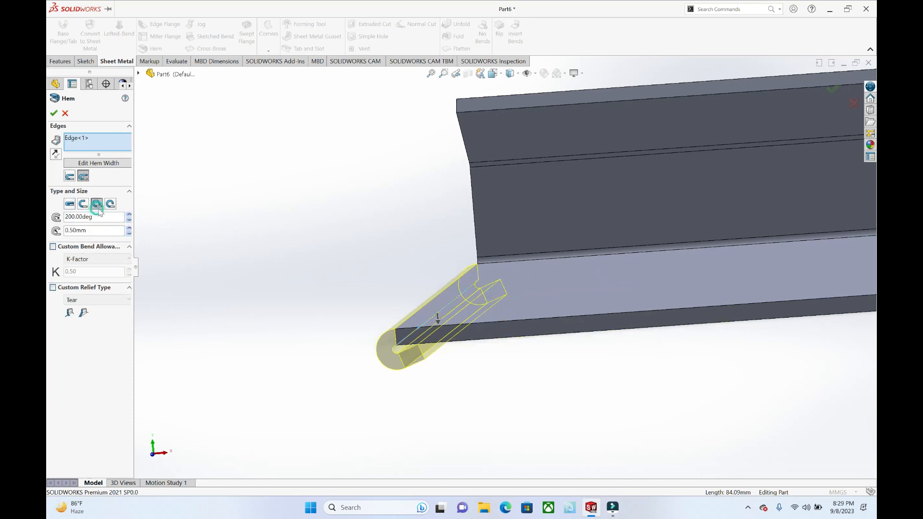
click(54, 113)
middle_drag(392, 247, 659, 252)
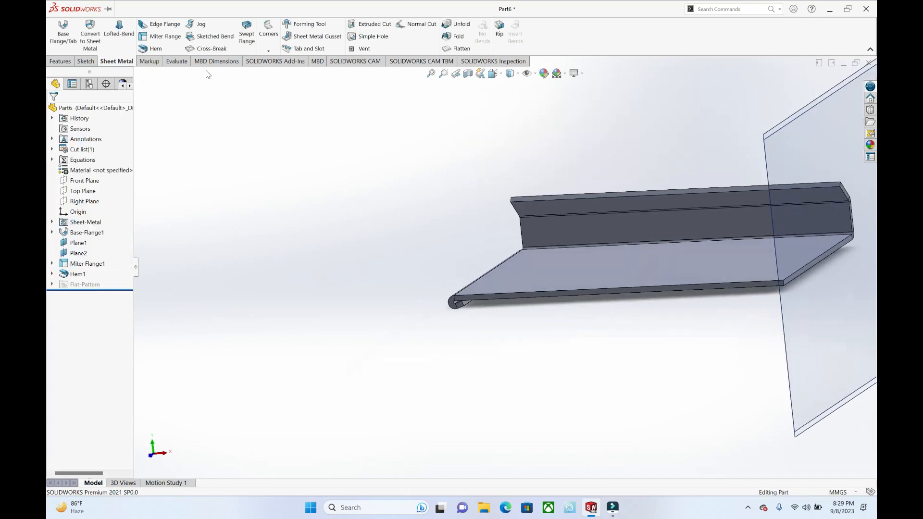
Step: Start a jog from the plate's long edge and sketch a vertical line followed by an angled line about 18 mm long at the hemmed end
click(195, 25)
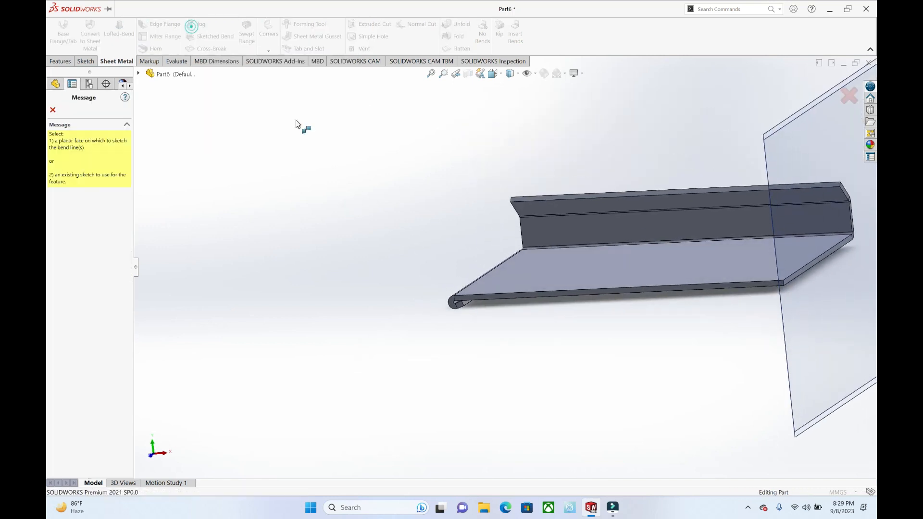
click(517, 297)
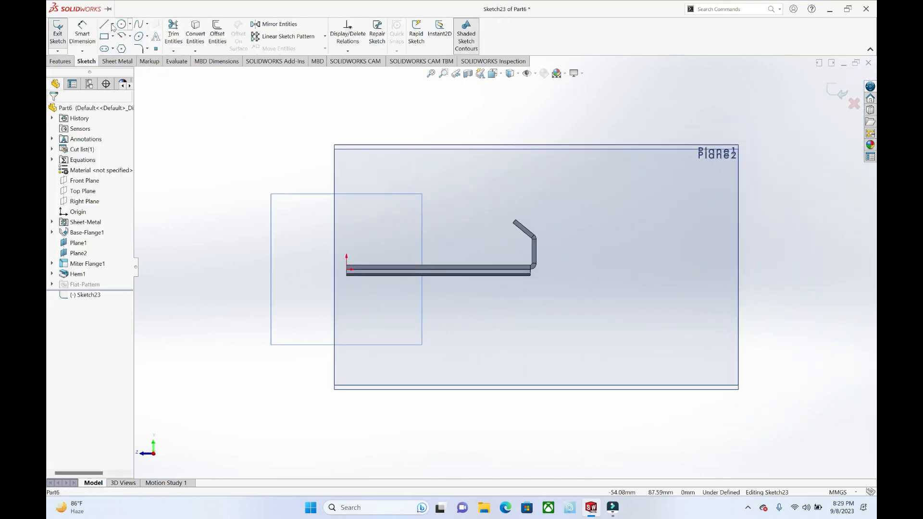
scroll(361, 238, down, 3)
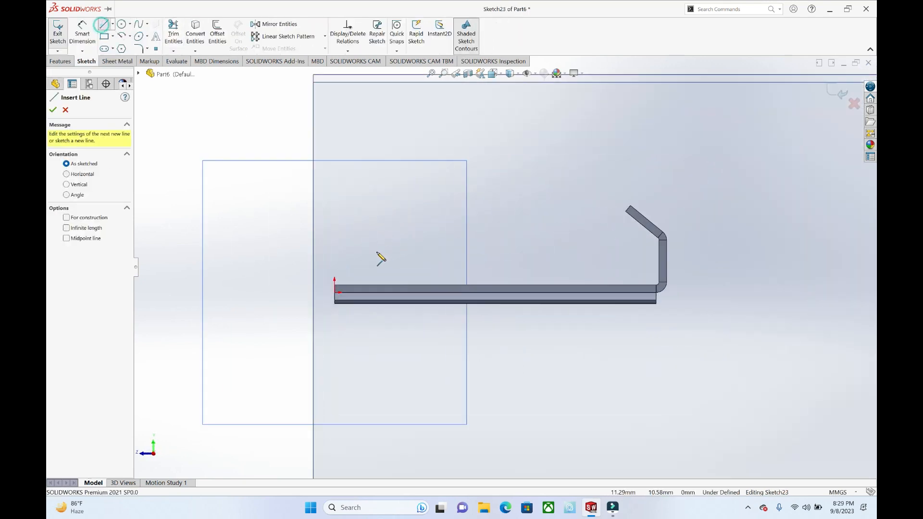
click(335, 295)
click(335, 234)
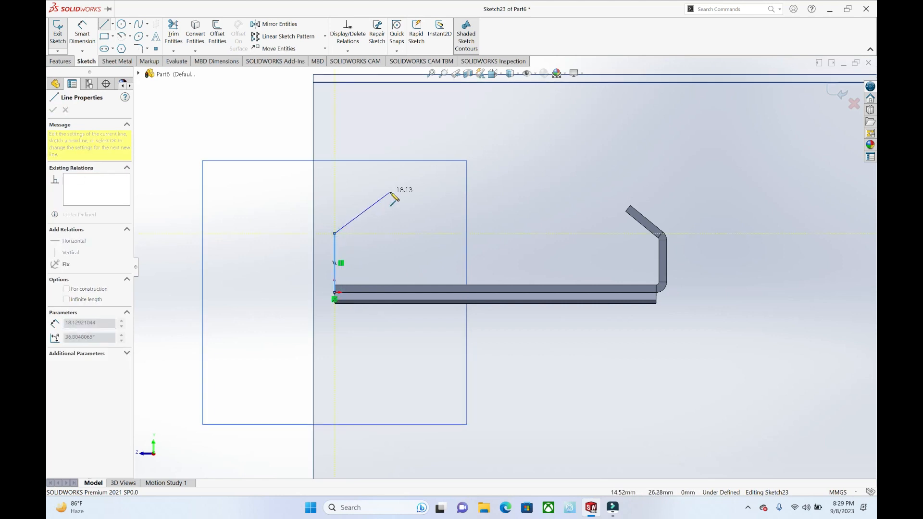
click(390, 193)
key(Escape)
Step: Try to define a jog from the sketched profile, cancel it and close the sketch
click(838, 92)
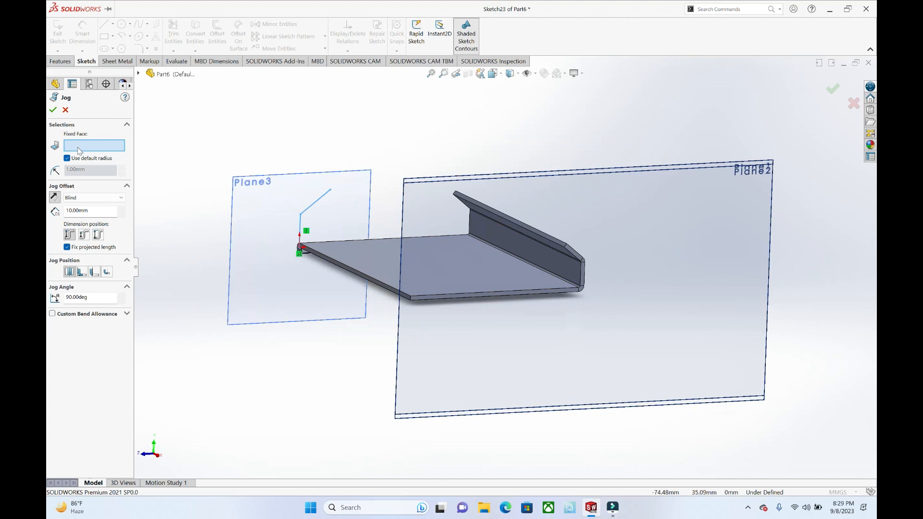
click(300, 223)
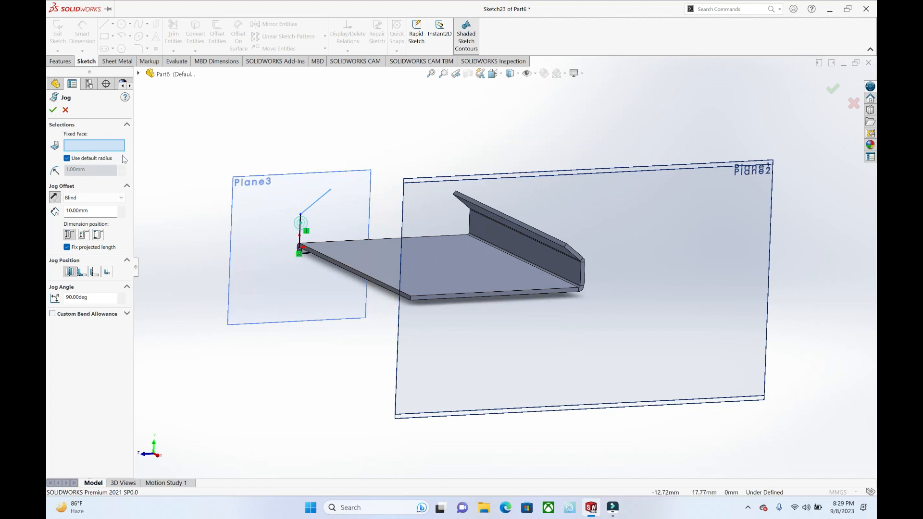
click(66, 110)
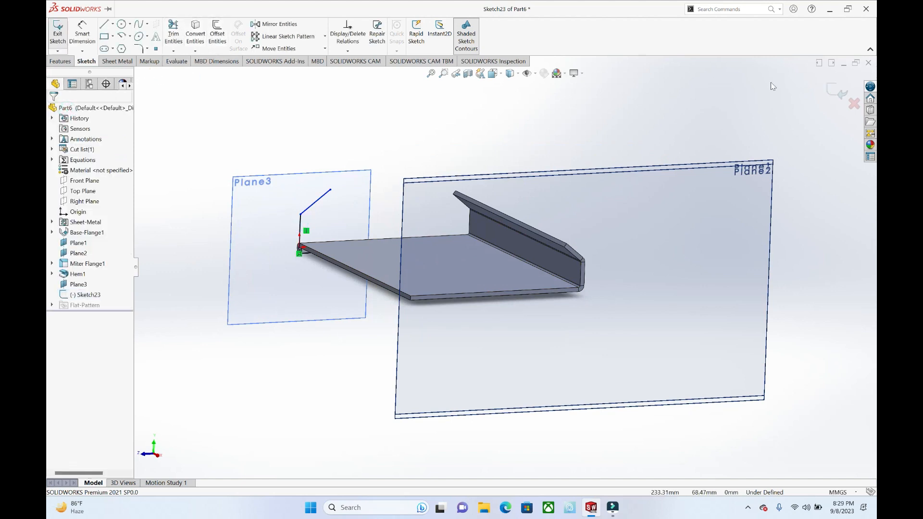
click(836, 97)
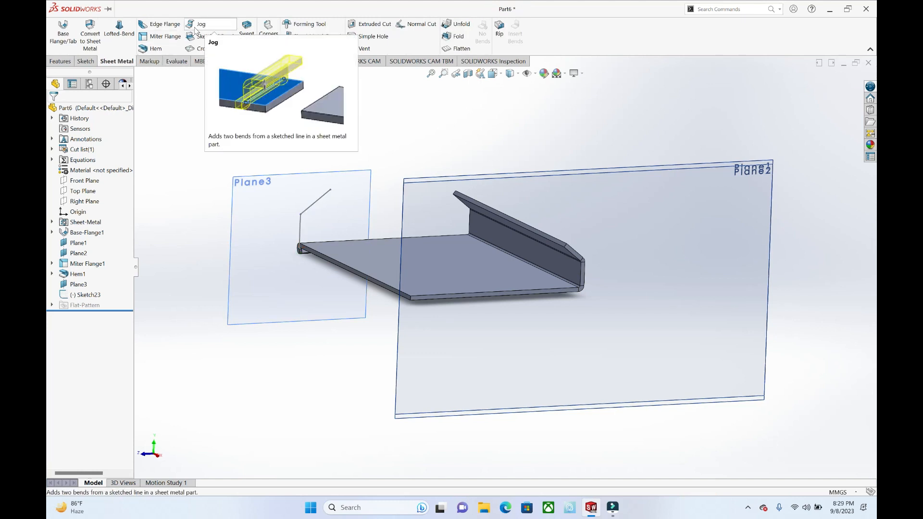
click(195, 30)
key(Escape)
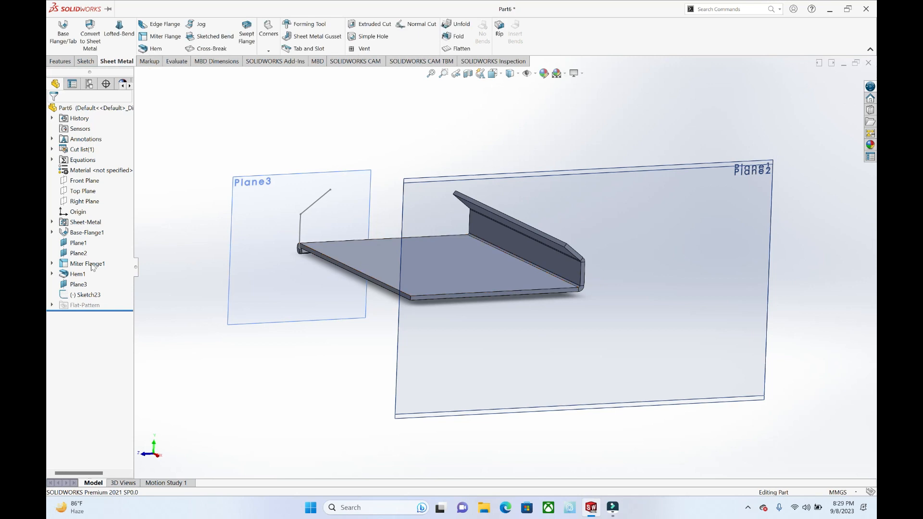
Step: Delete the miter flange, the hem and the plane at the hemmed end together with its dependent sketch
drag(86, 307, 77, 261)
right_click(77, 260)
click(94, 291)
click(526, 250)
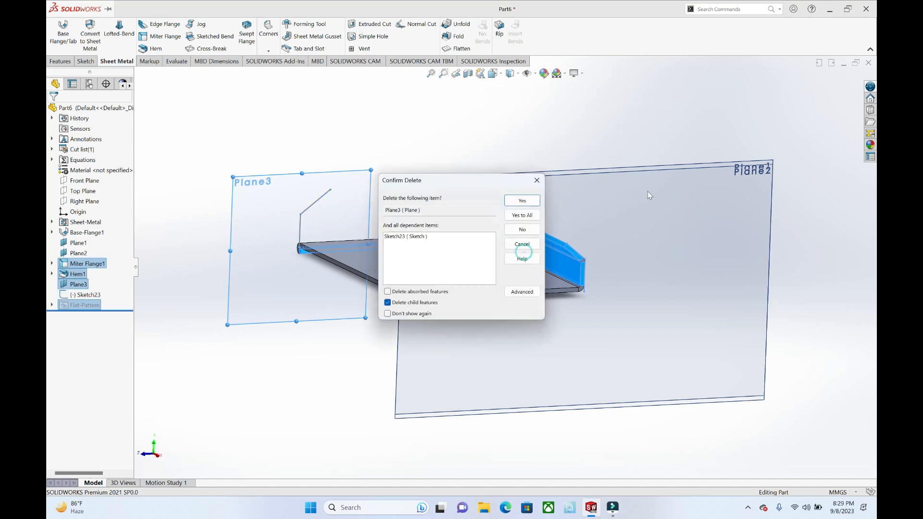
click(531, 214)
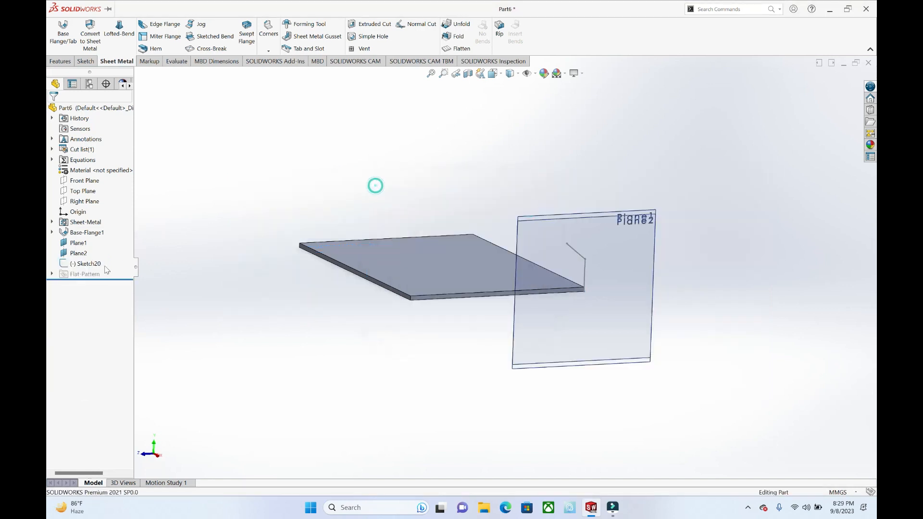
Step: Delete the leftover miter flange profile sketch so only the base flange plate and its planes remain
click(80, 271)
right_click(79, 265)
click(102, 298)
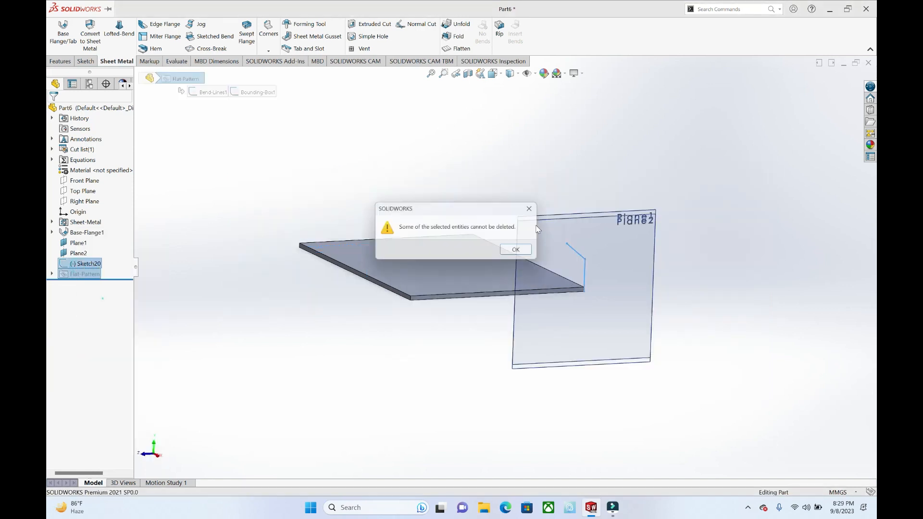
click(525, 247)
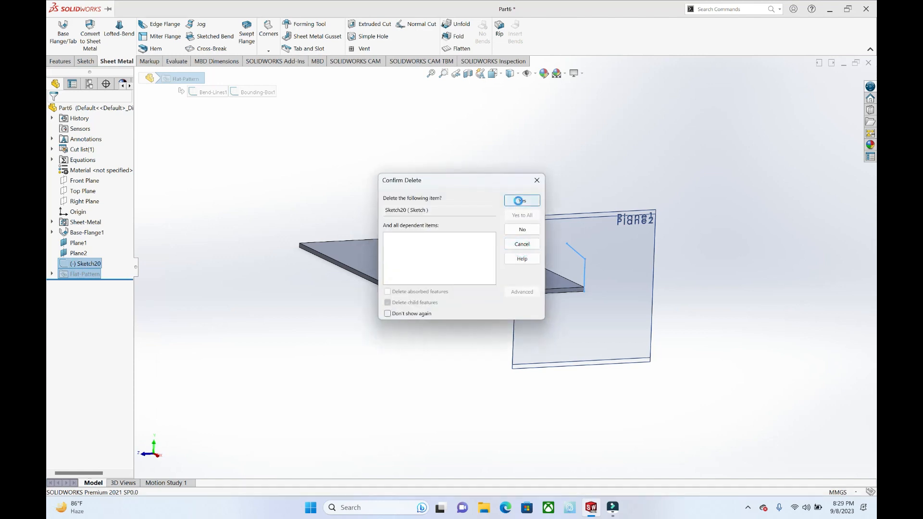
click(521, 201)
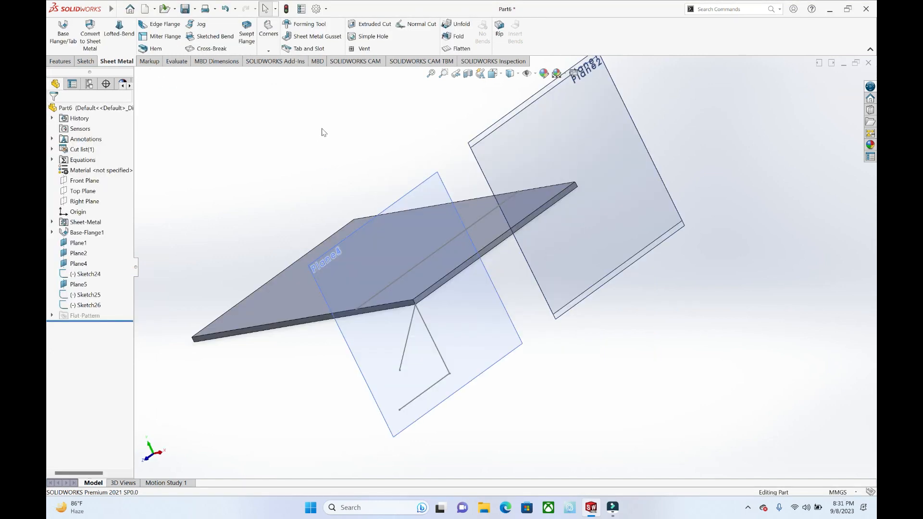
Step: Start a jog on the plate's top face and sketch a straight bend line about 89 mm long across it, parallel to the short edge beside the planes
click(215, 36)
mouse_move(442, 235)
middle_down()
mouse_move(461, 239)
mouse_move(440, 232)
middle_up()
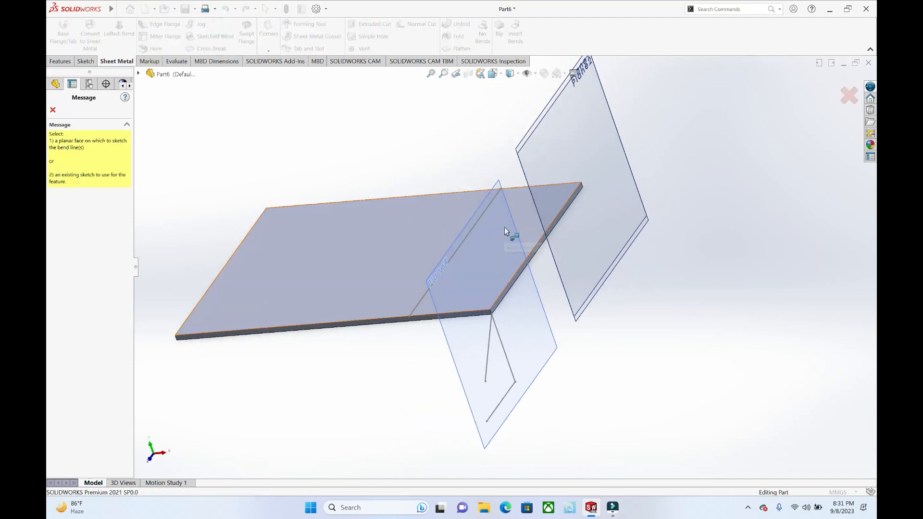
click(366, 224)
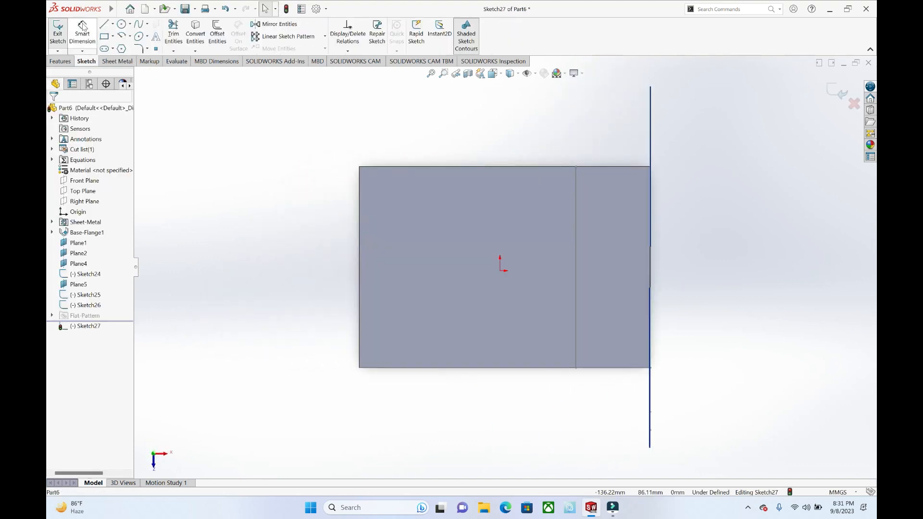
click(593, 168)
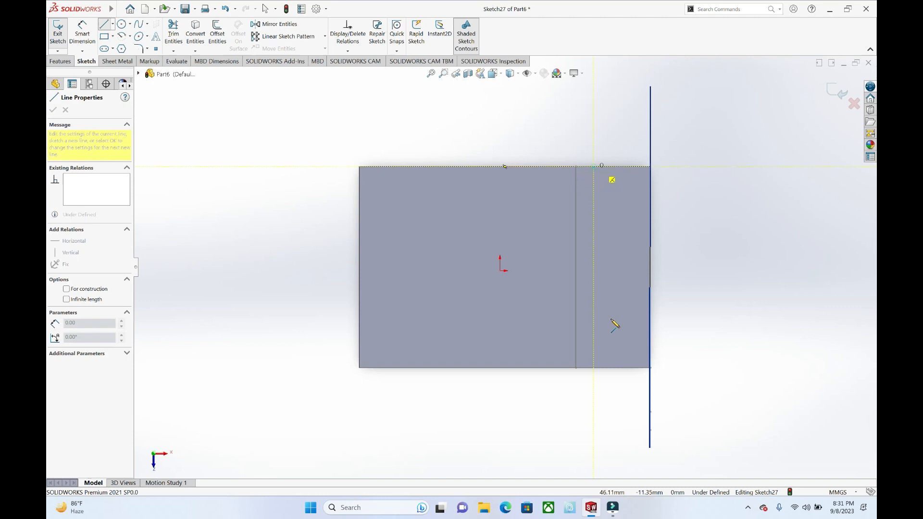
click(594, 369)
key(Escape)
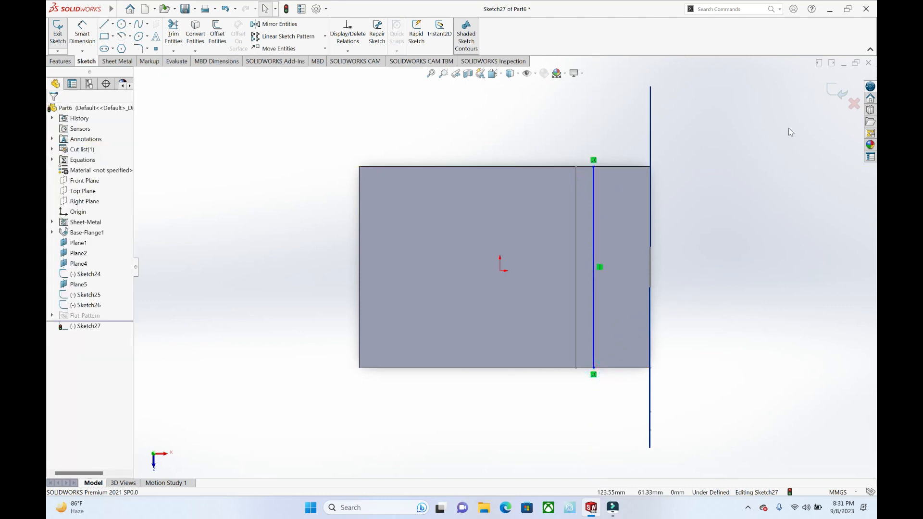
click(830, 95)
Step: Set the plate's top face on the larger side of the bend line as the jog's fixed face and inspect the preview
middle_drag(567, 262, 554, 186)
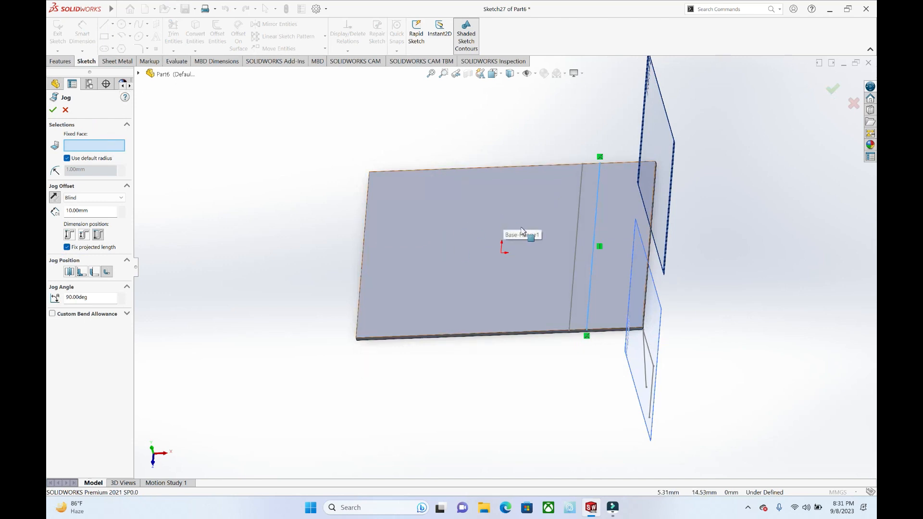
click(534, 221)
middle_drag(534, 221, 571, 235)
click(543, 229)
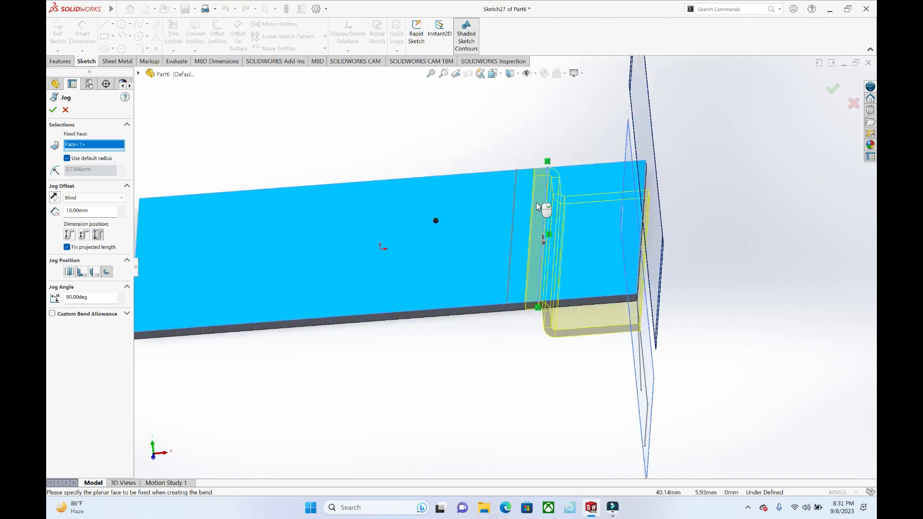
middle_drag(579, 290, 539, 262)
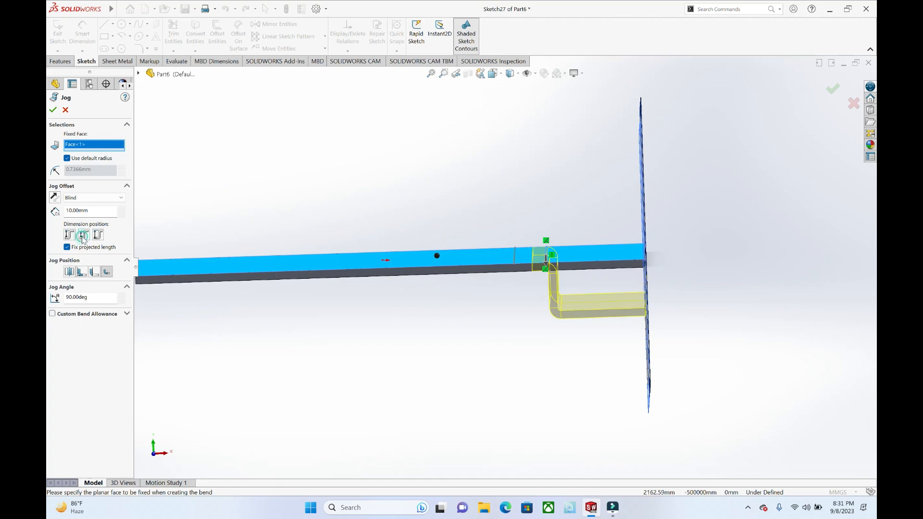
Step: Compare the jog positions in the preview, choose Bend Outside and create the jog with 10 mm offset and 90° angle
click(91, 273)
click(82, 273)
click(71, 272)
click(109, 272)
click(52, 110)
Step: Start a sketched bend on the plate's top face and sketch a slanted bend line across it near the end opposite the jog
middle_drag(557, 254, 549, 276)
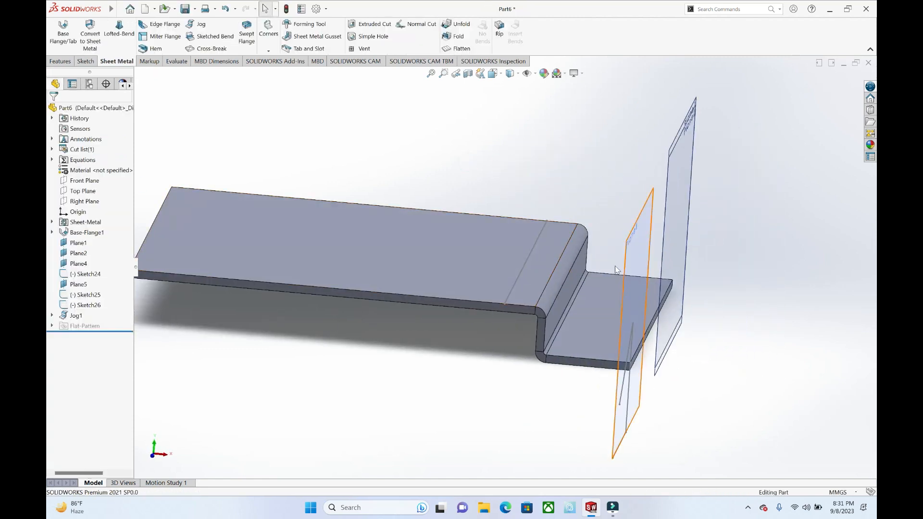
scroll(644, 272, up, 2)
middle_drag(595, 261, 594, 250)
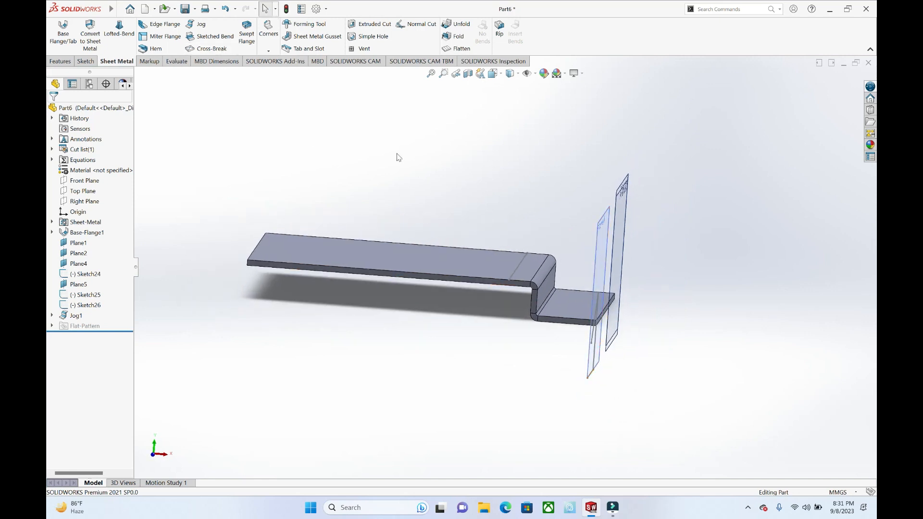
click(213, 38)
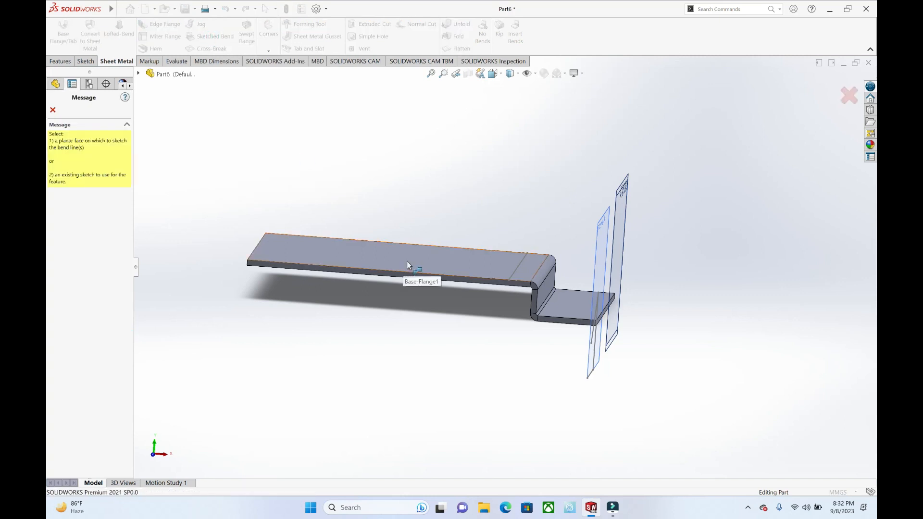
click(407, 261)
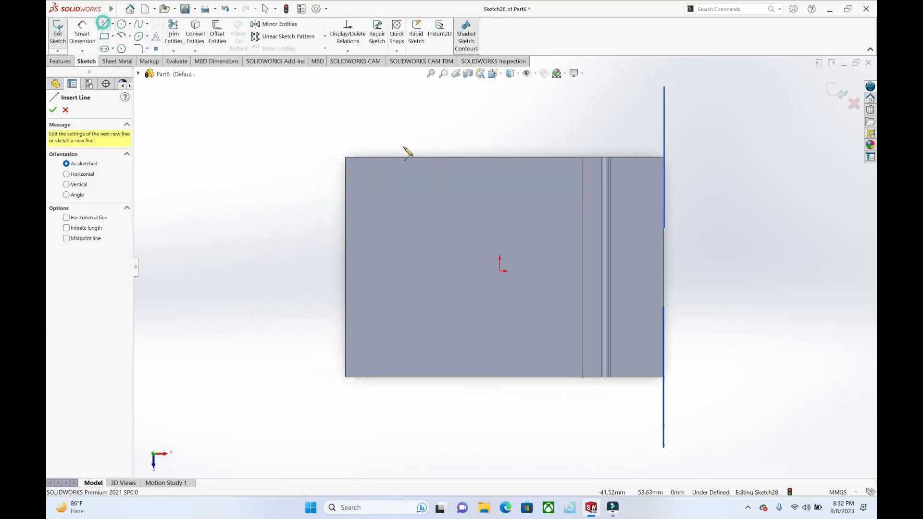
click(416, 158)
click(393, 377)
key(Escape)
click(833, 88)
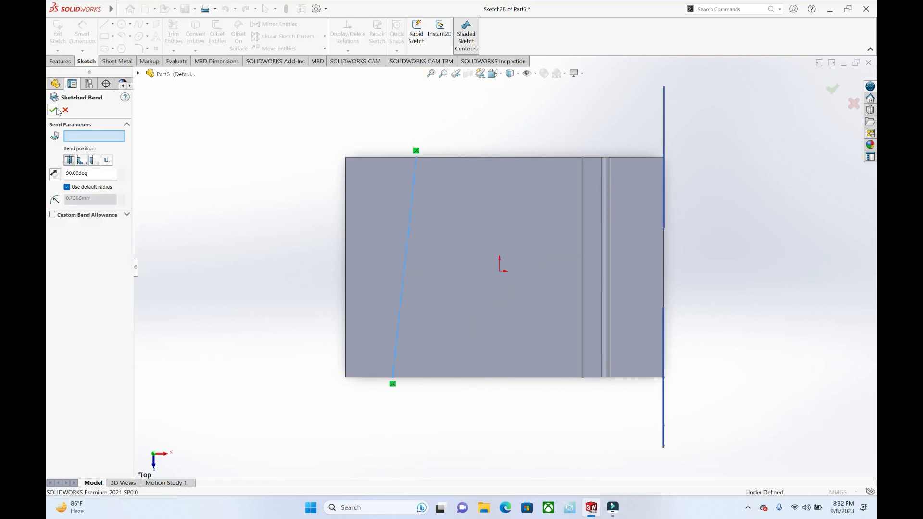
Step: Fix the plate area between the bend line and the jog, and create the 90° sketched bend with the default radius
click(464, 252)
middle_drag(464, 252, 449, 221)
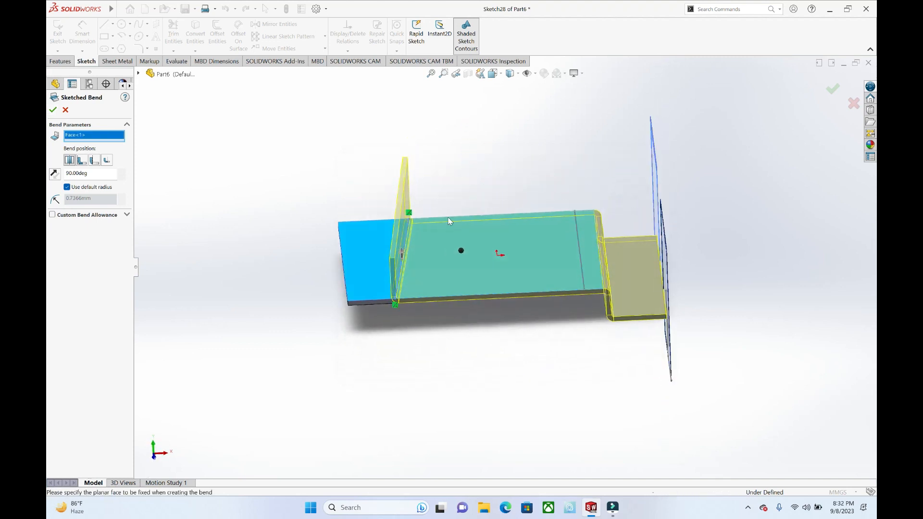
click(52, 110)
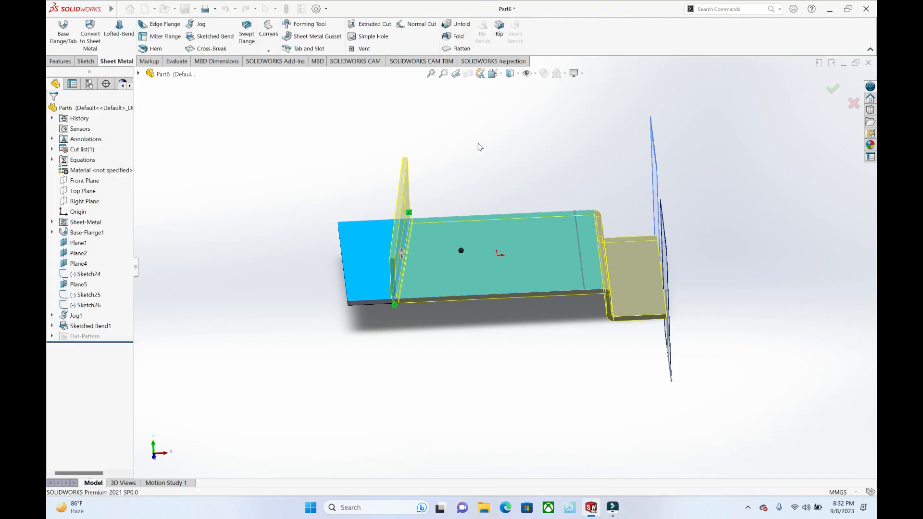
Step: Flatten the part to view its flat pattern and return it to the bent shape
click(464, 38)
key(Escape)
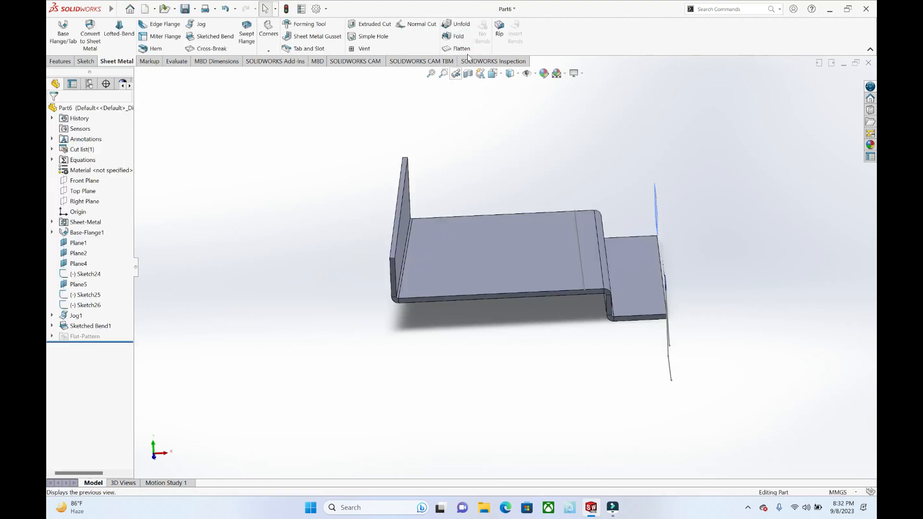
click(461, 44)
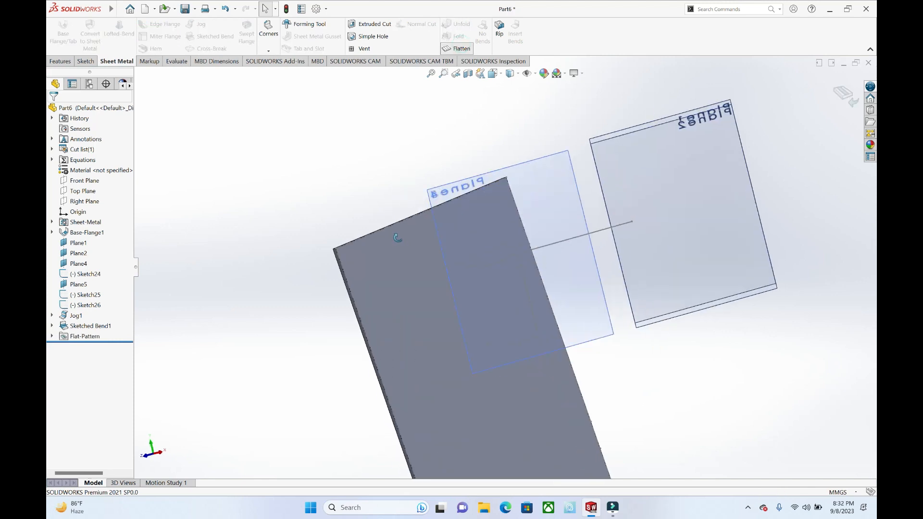
click(454, 48)
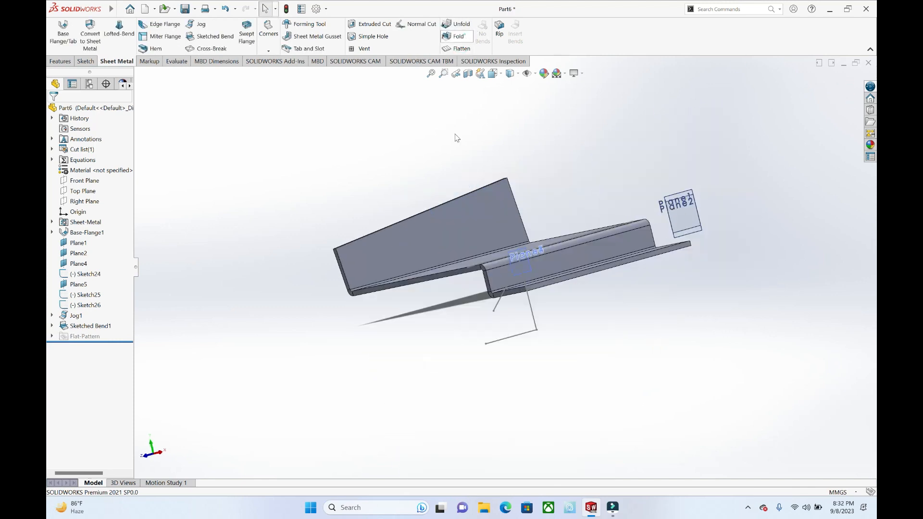
Step: Try to fold the sketched bend with the plate's top face held fixed
middle_drag(487, 215, 509, 236)
click(467, 251)
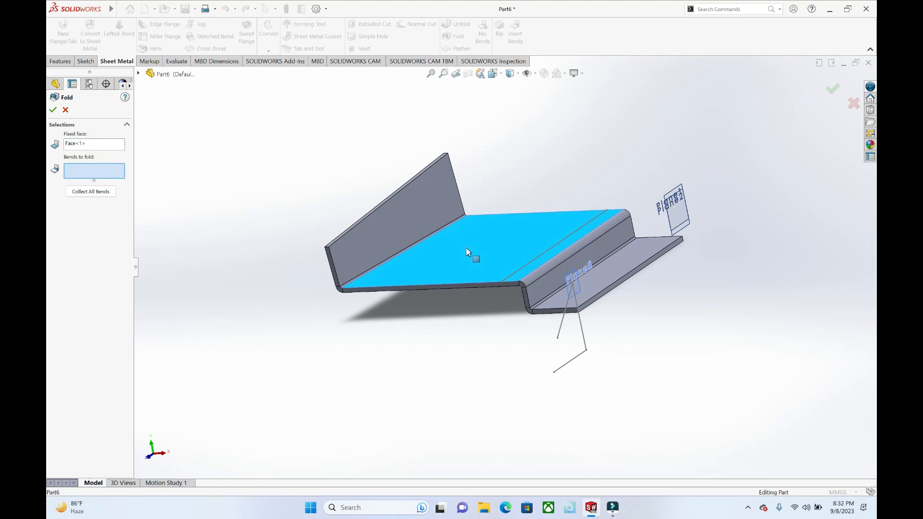
click(431, 235)
click(53, 110)
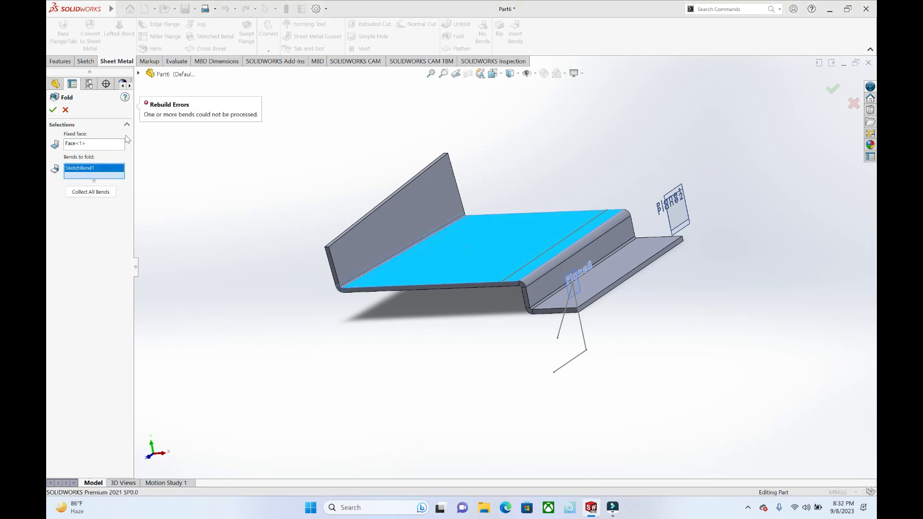
key(Escape)
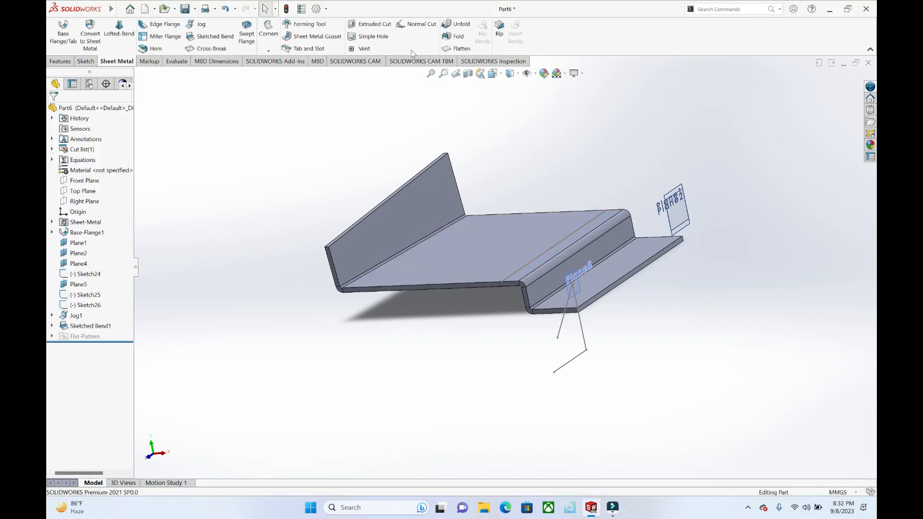
click(448, 39)
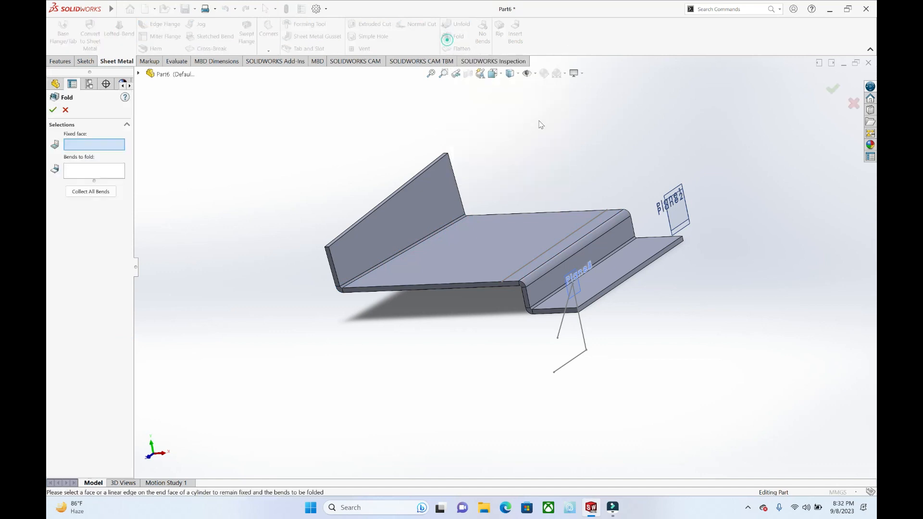
click(561, 227)
key(Escape)
Step: Unfold the sketched bend with the plate's top face as the fixed face
click(455, 27)
click(489, 245)
click(483, 226)
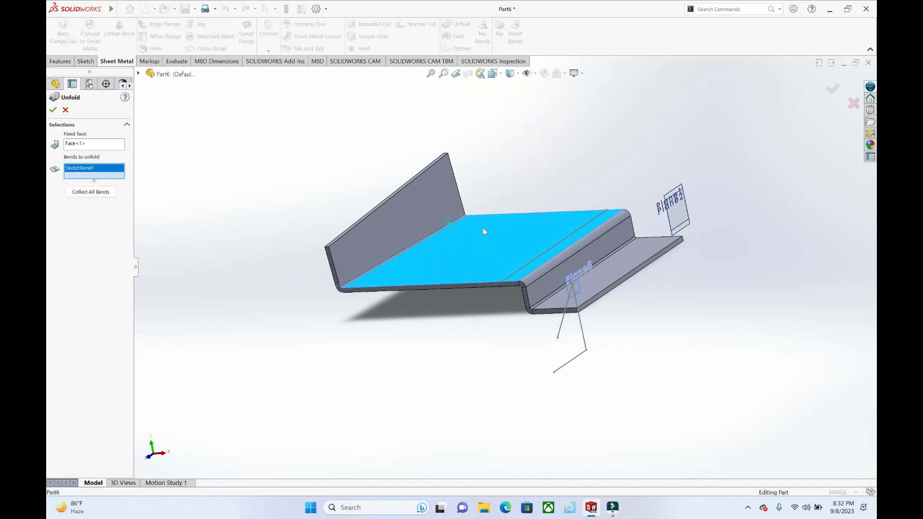
click(54, 111)
click(511, 142)
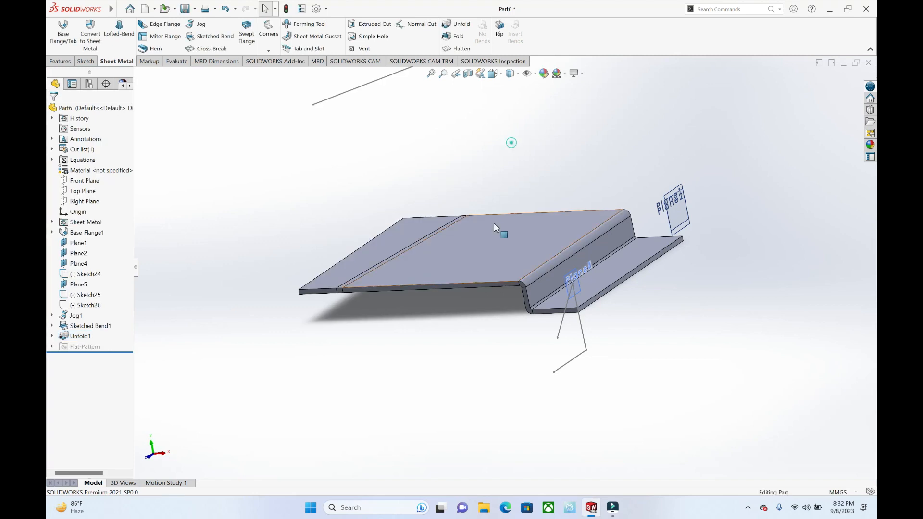
Step: Unfold the jog bend adjoining the plate, keeping the plate's top face fixed
middle_drag(495, 227, 526, 228)
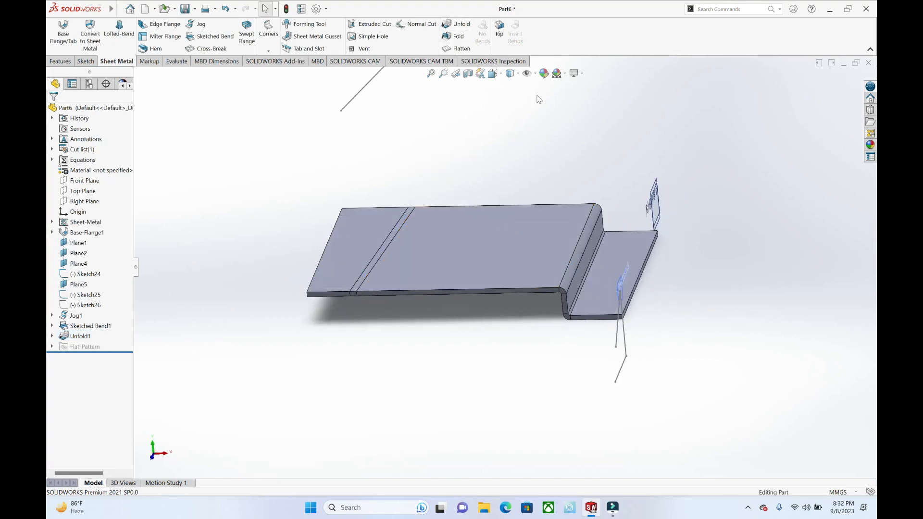
click(455, 27)
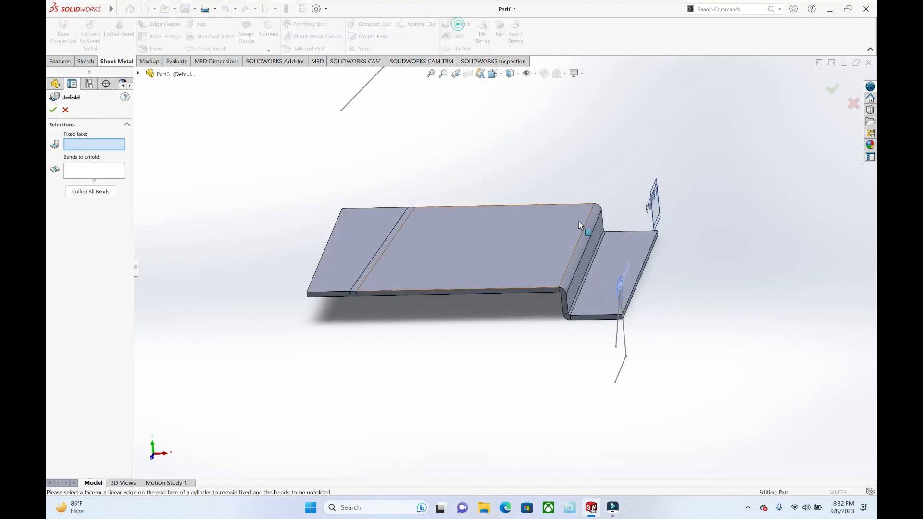
click(560, 238)
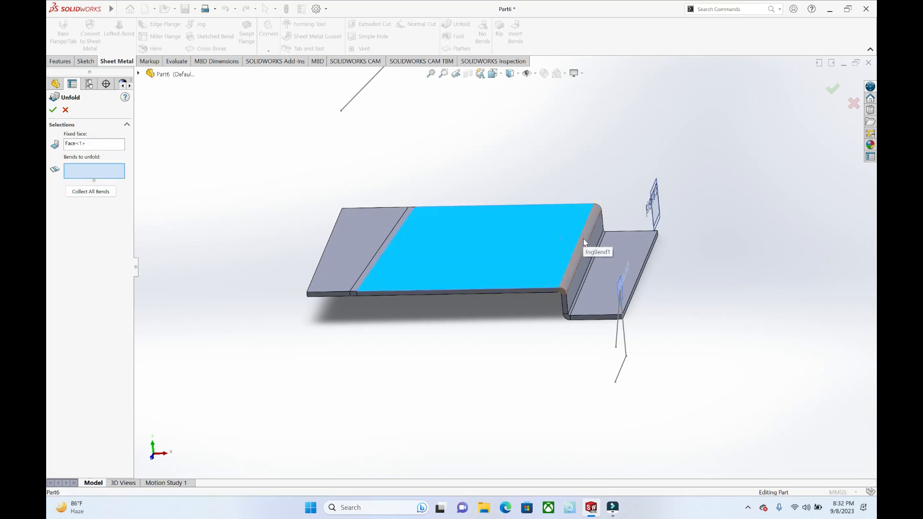
click(583, 238)
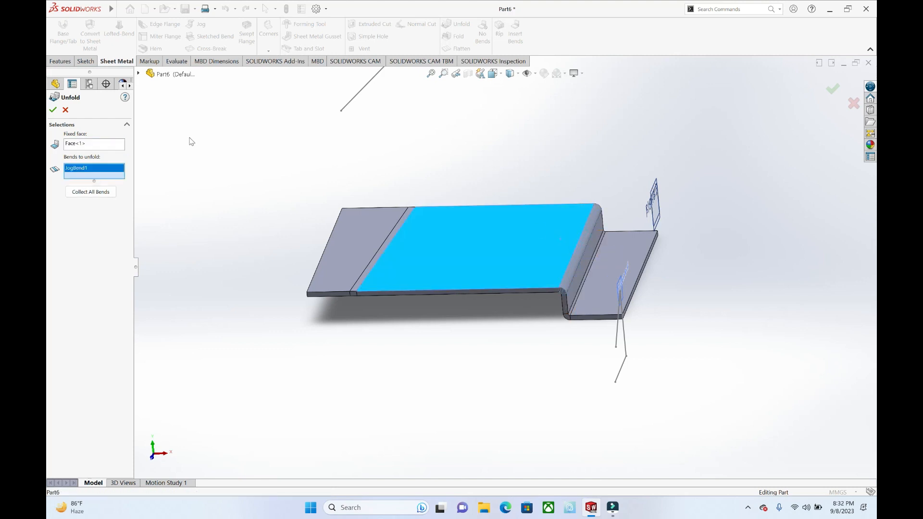
click(53, 111)
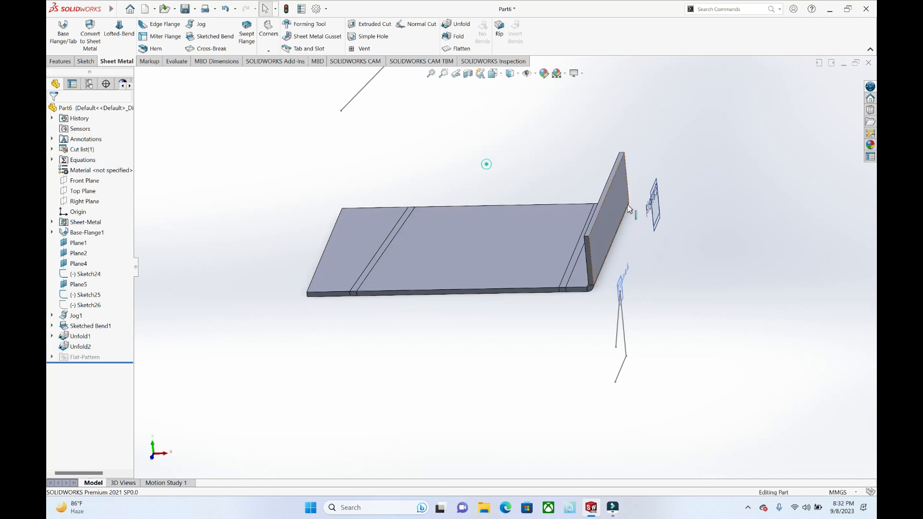
Step: Unfold the remaining jog bend with the narrow strip between the two jog bends as the fixed face
click(460, 25)
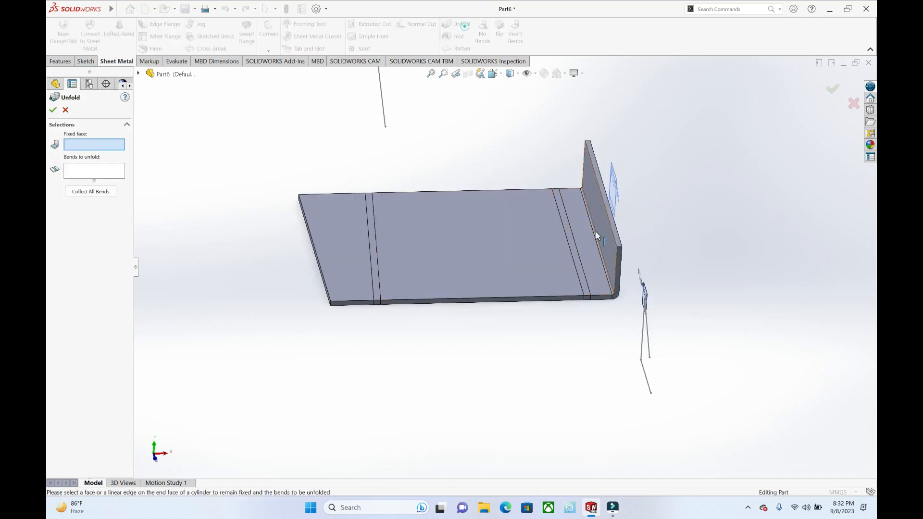
click(583, 236)
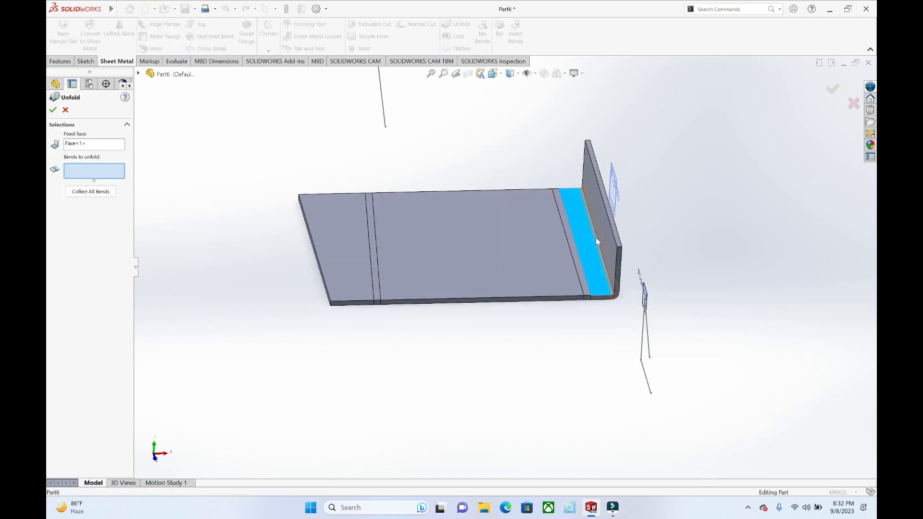
click(51, 110)
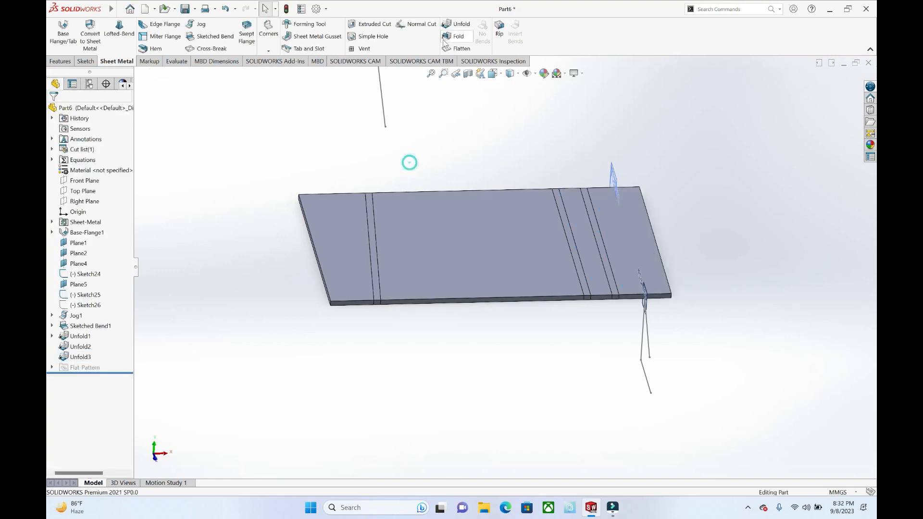
Step: Fold the outer jog bend about the narrow strip between the jog bends and check the part's flat pattern
click(445, 41)
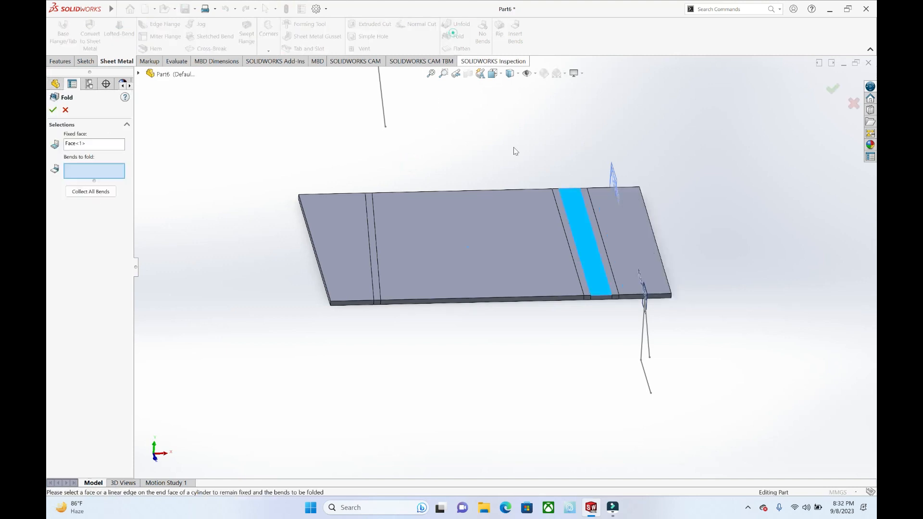
click(596, 243)
click(52, 110)
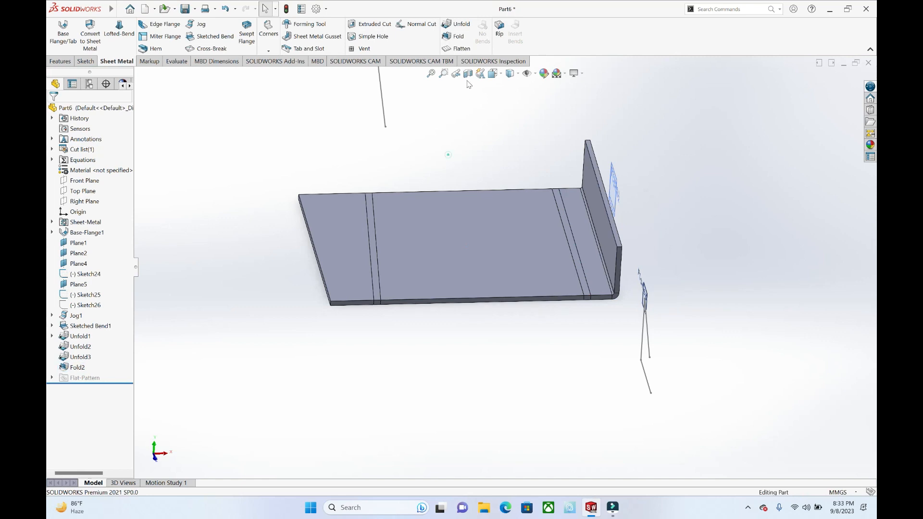
click(460, 48)
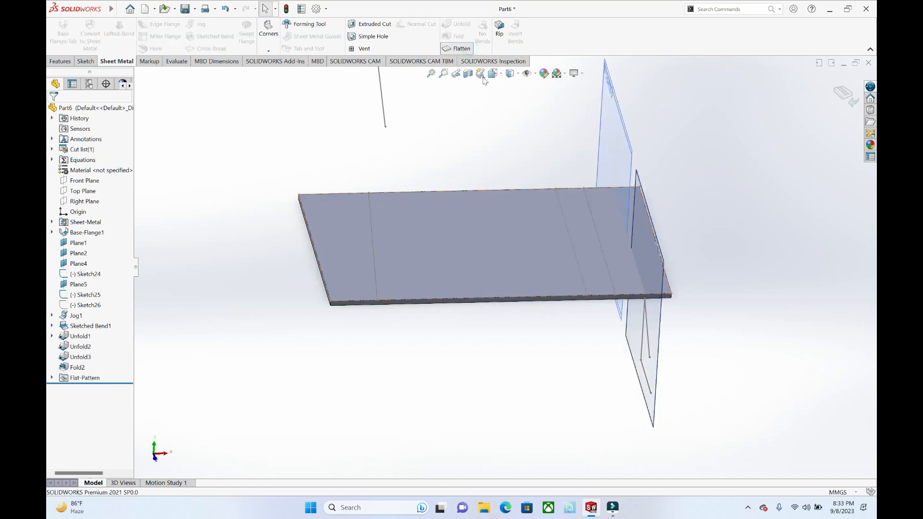
Step: Fold the sketched bend at the end opposite the jog
click(455, 36)
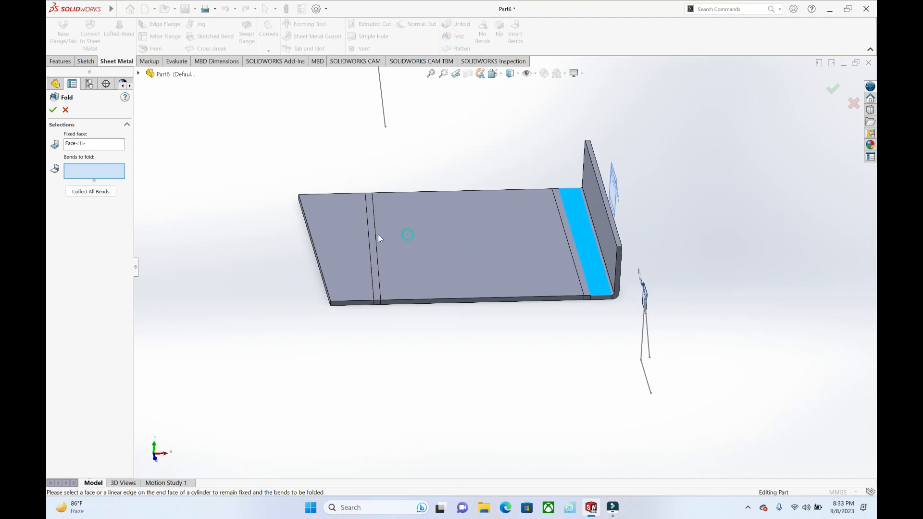
click(340, 240)
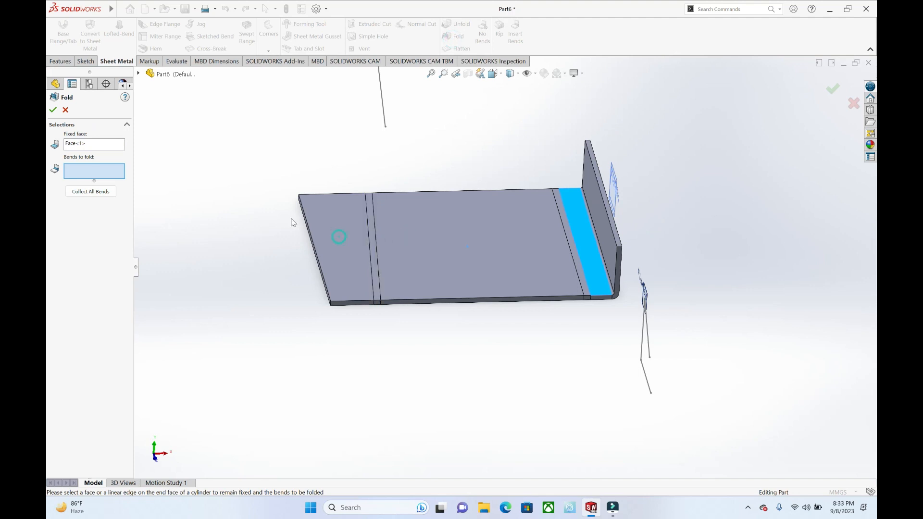
click(372, 245)
click(52, 110)
middle_drag(405, 143, 497, 149)
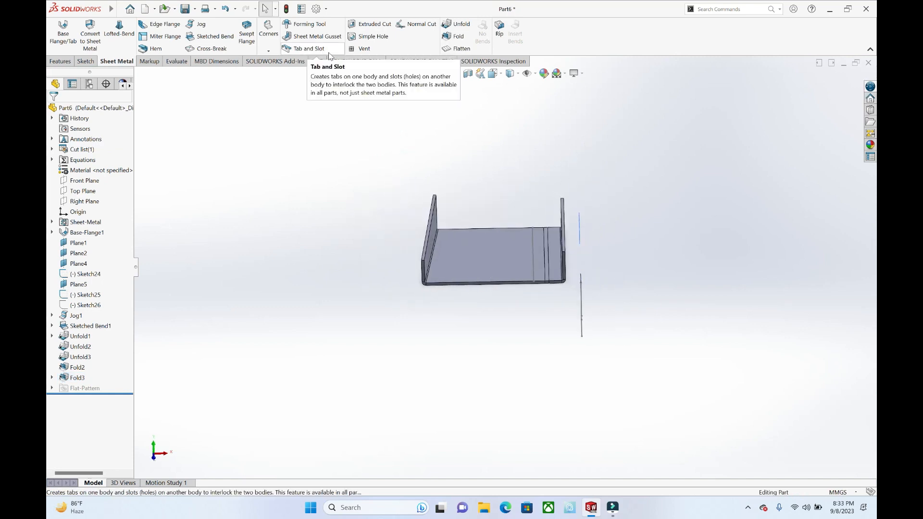
Step: Add a cross break to the plate's underside with a 1 mm break radius and a 90° break angle
click(222, 49)
middle_drag(491, 245, 473, 114)
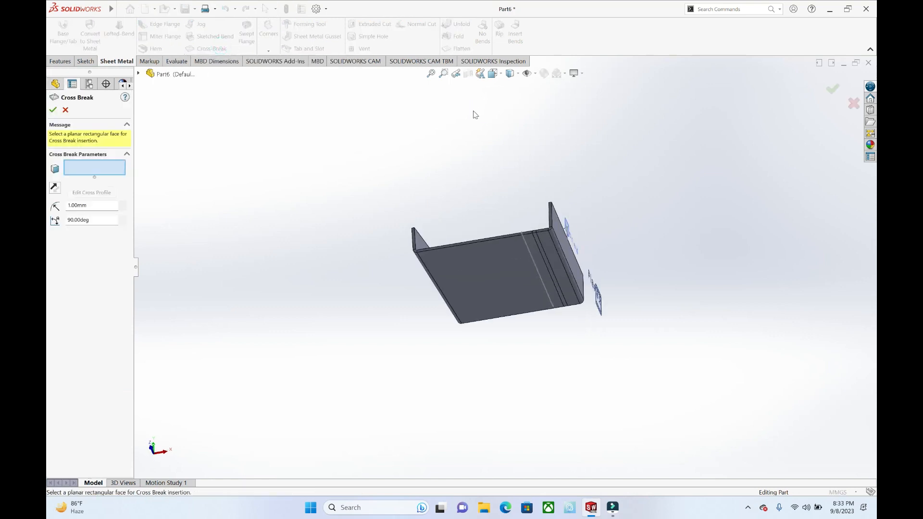
click(531, 267)
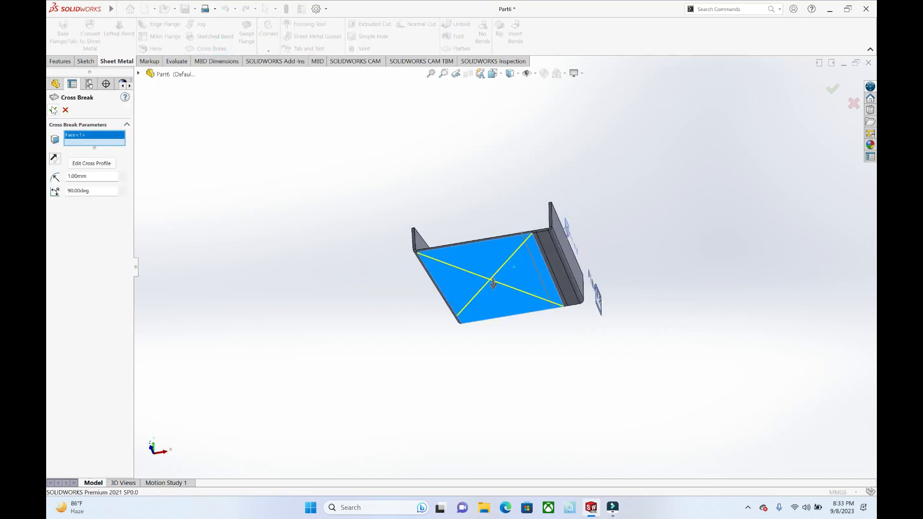
click(53, 110)
middle_drag(486, 200, 486, 195)
click(527, 267)
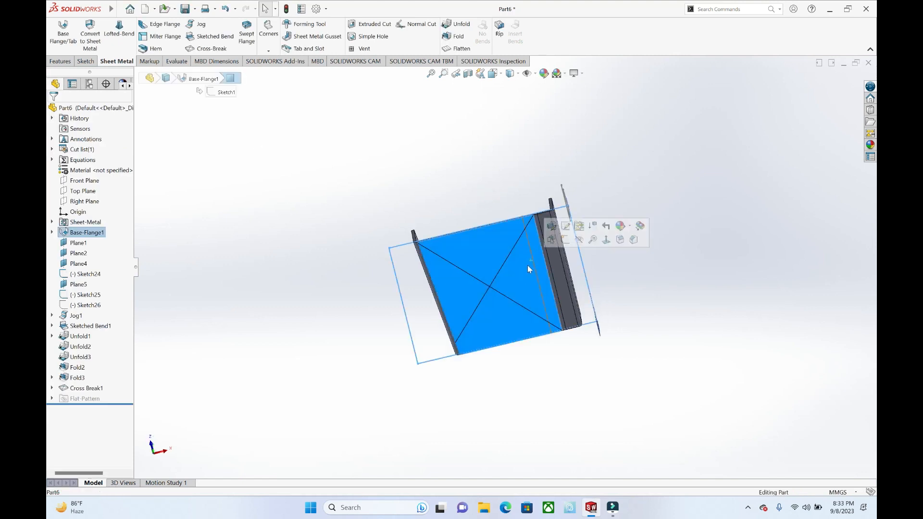
middle_drag(498, 270, 505, 294)
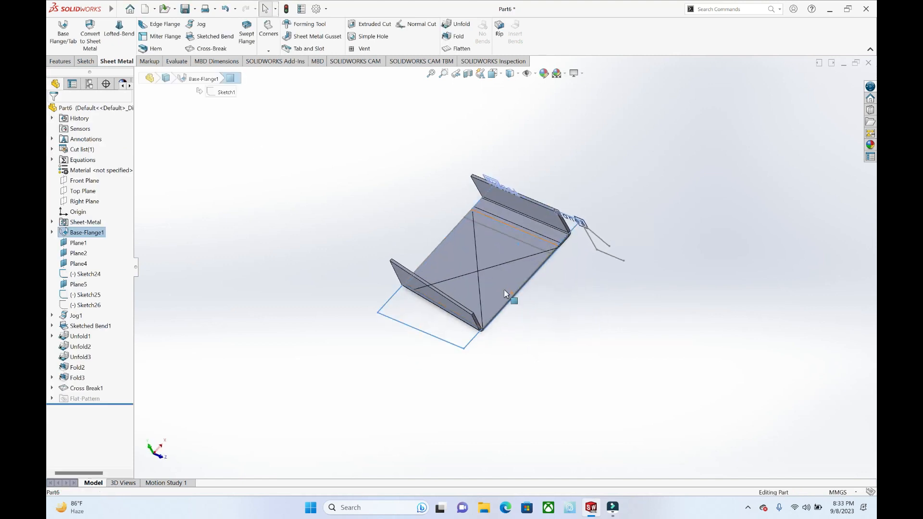
click(301, 94)
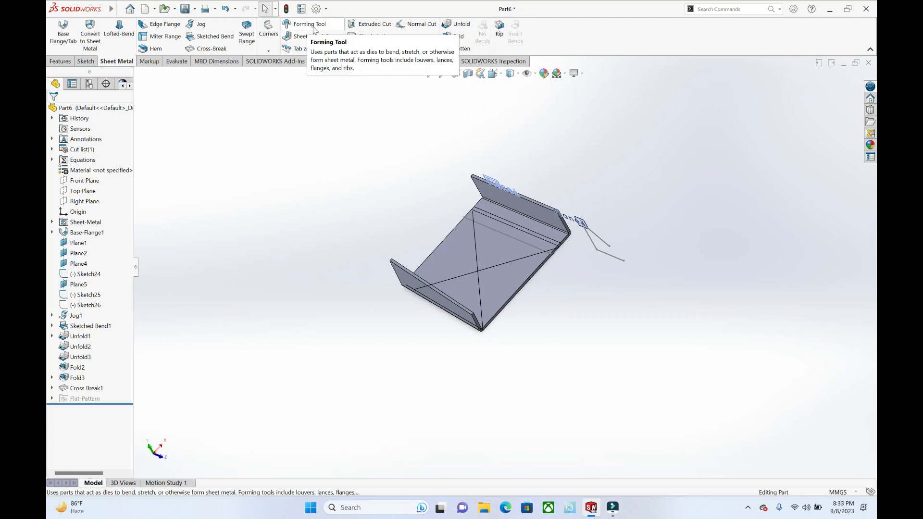
Step: Look over the available corner treatment tools and close the current part
click(268, 50)
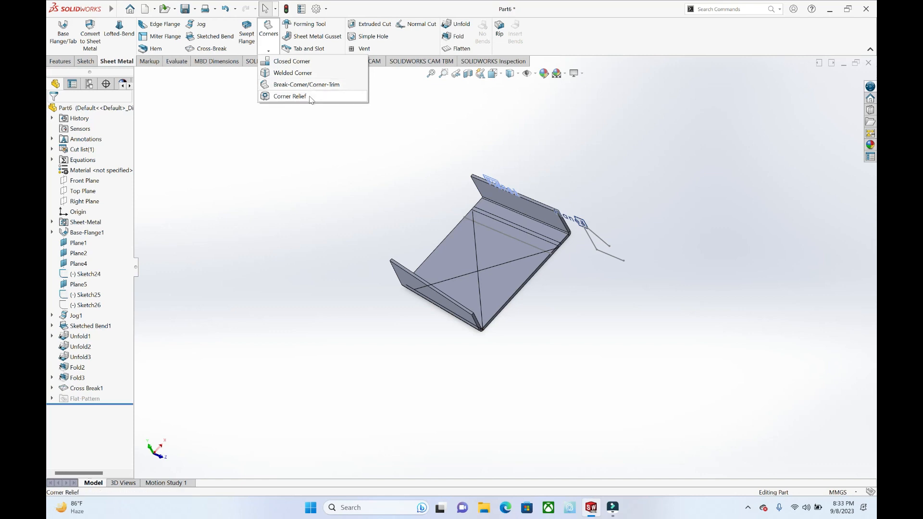
click(868, 62)
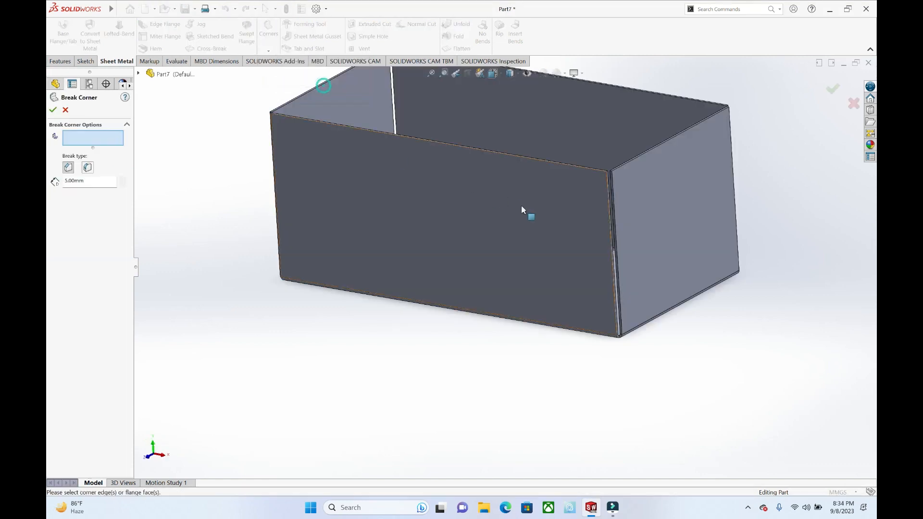
Step: Break the upper corners of the box's four side walls with 5 mm chamfers
click(550, 213)
click(654, 228)
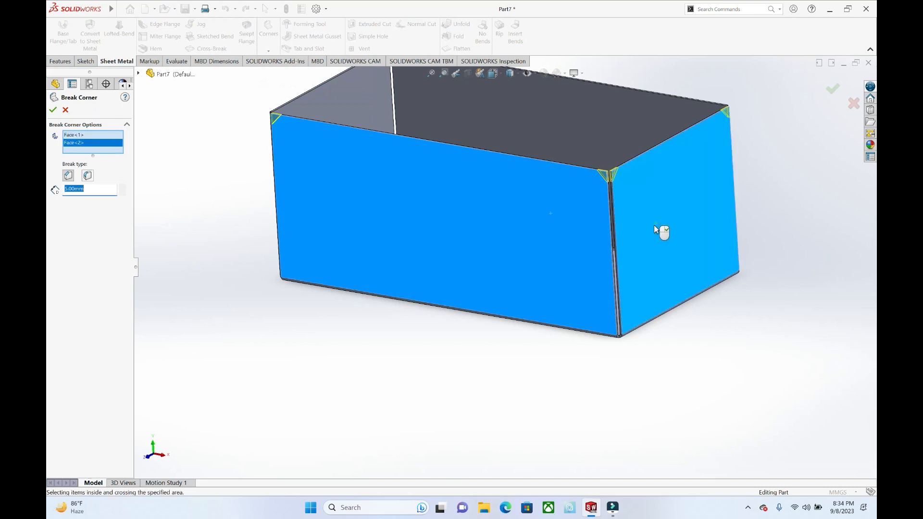
click(316, 114)
click(544, 100)
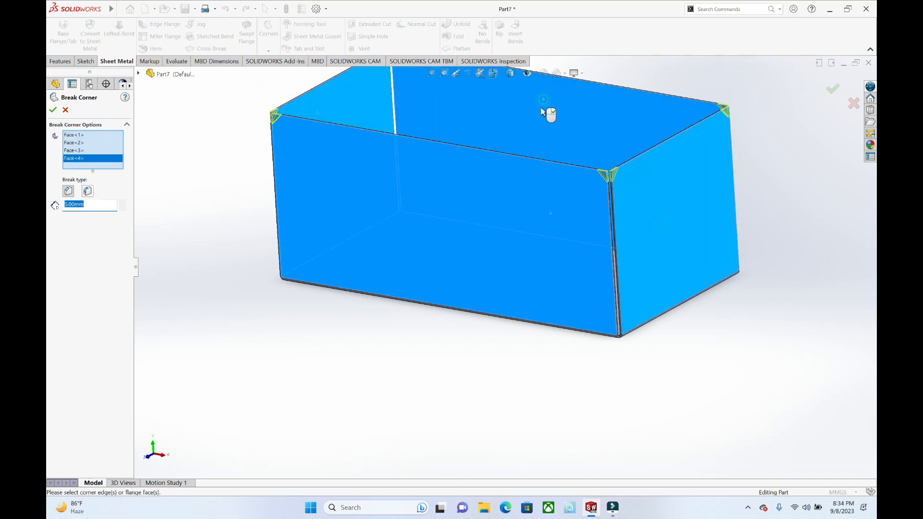
middle_drag(545, 101, 568, 131)
scroll(323, 152, up, 2)
click(53, 110)
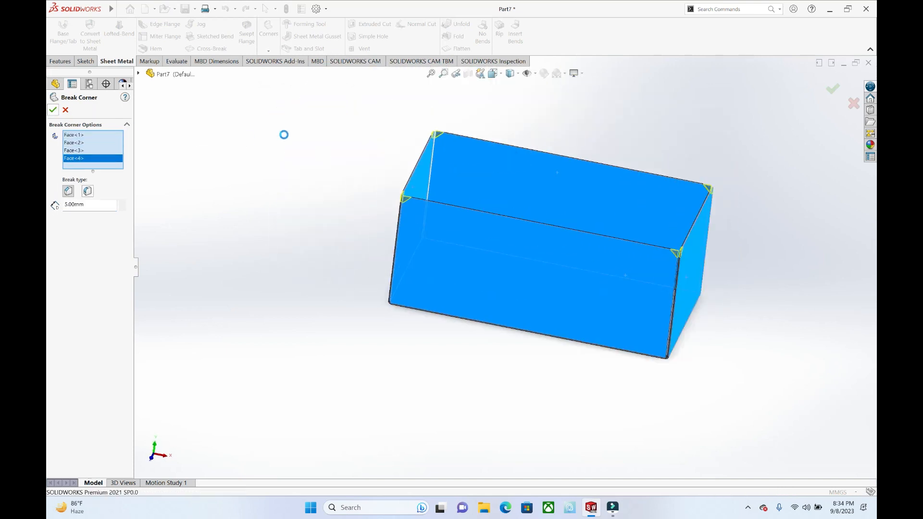
middle_drag(572, 132, 582, 232)
scroll(597, 213, down, 4)
scroll(582, 233, up, 3)
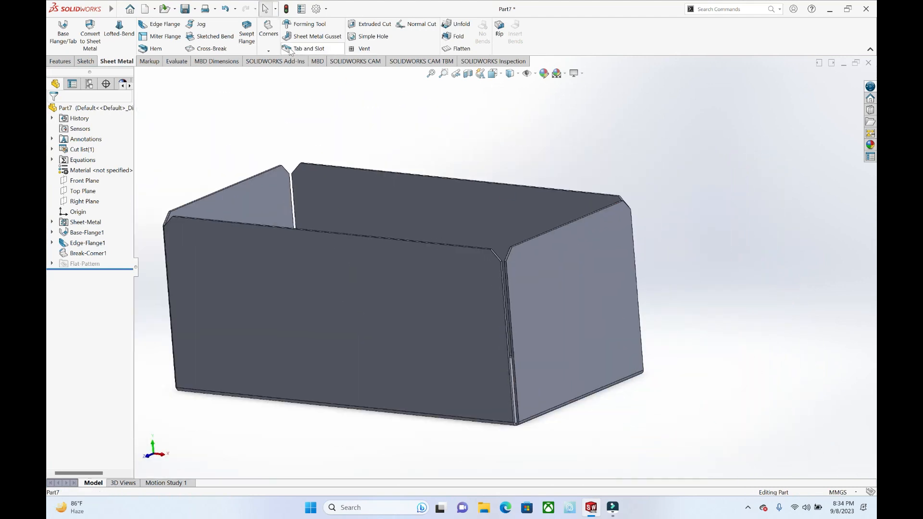
click(268, 51)
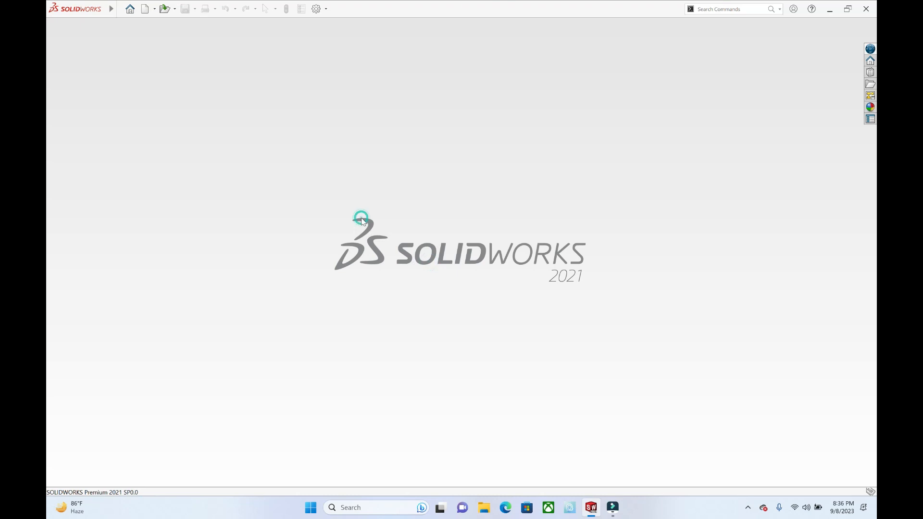
Step: Create a new part and sketch a center rectangle about 163 by 94 mm on the Top Plane, centered on the origin
key(ctrl+n)
key(Return)
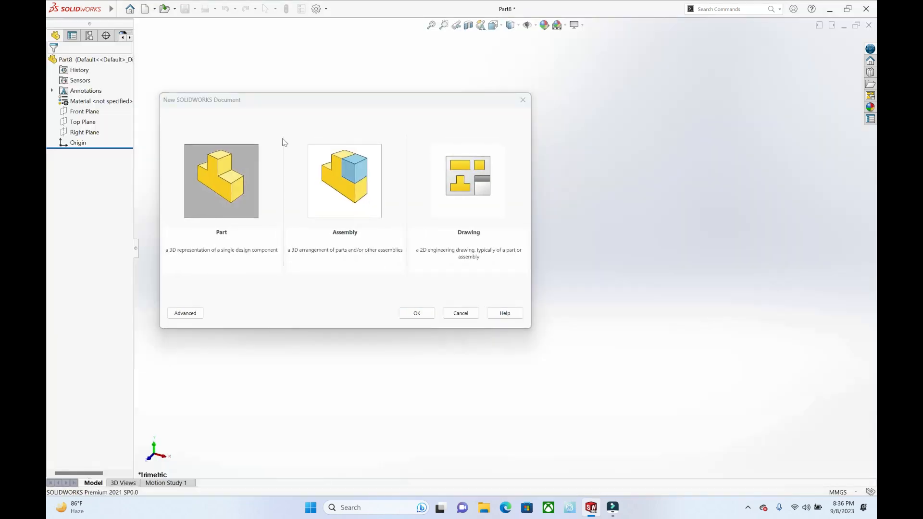
click(93, 62)
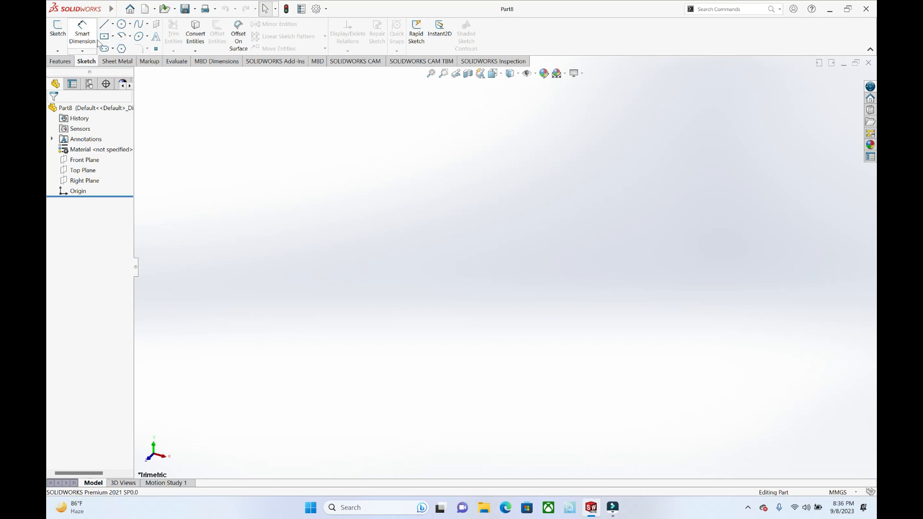
click(104, 36)
click(685, 269)
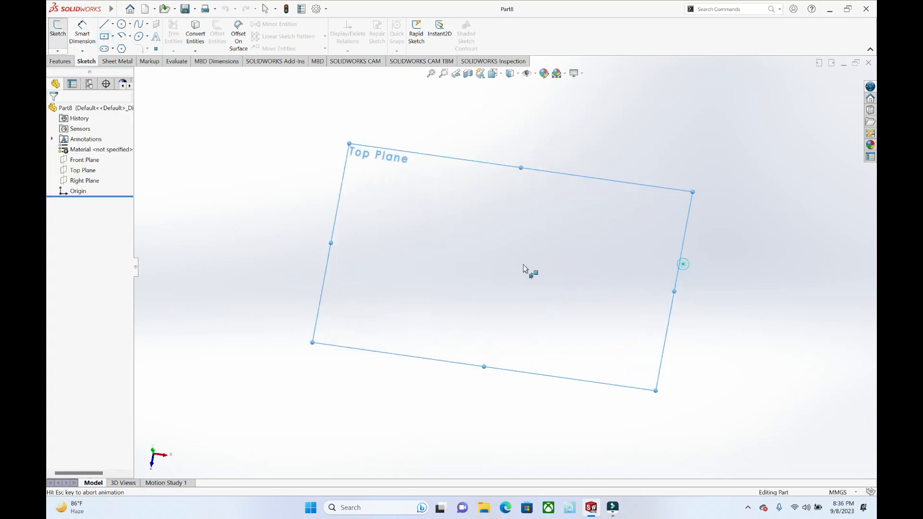
click(503, 267)
click(670, 361)
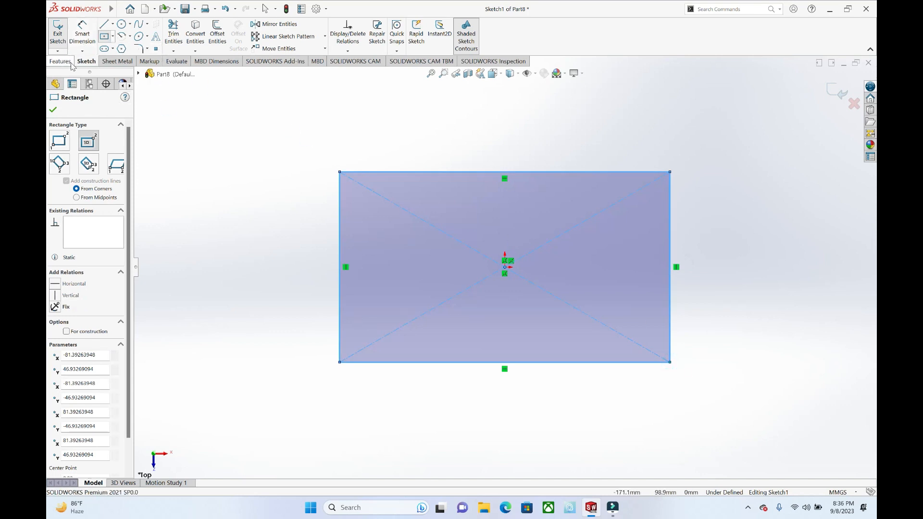
Step: Extrude the rectangle into a thin flat plate with the Boss-Extrude tool
click(60, 61)
click(62, 33)
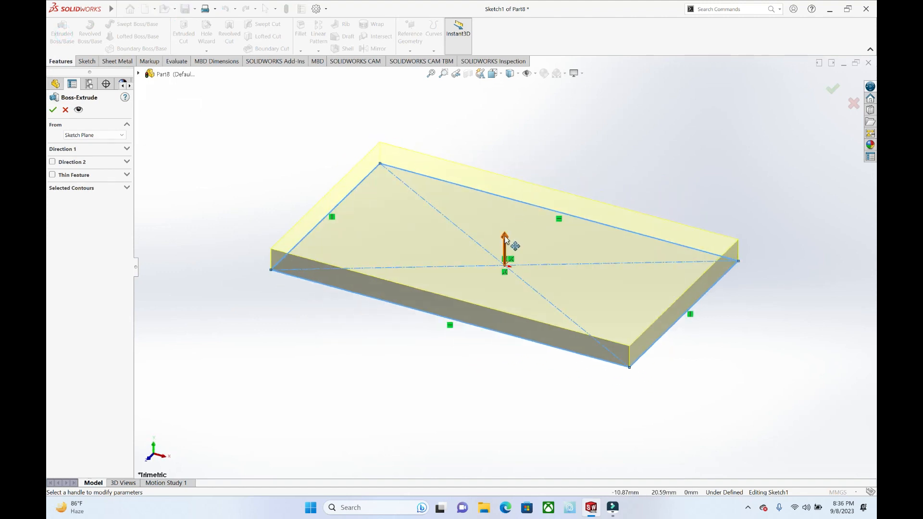
drag(507, 241, 505, 274)
click(53, 110)
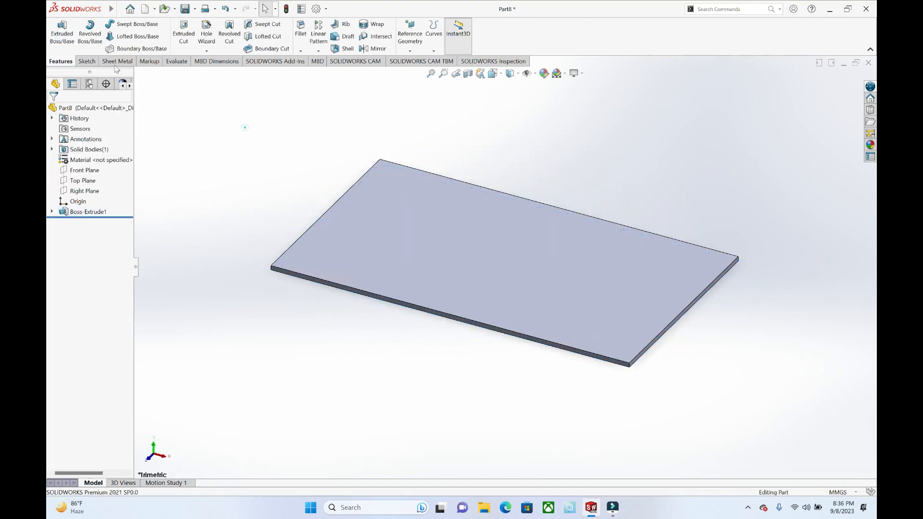
Step: Sketch two origin-centered rectangles on the plate's upper face, the outer matching the plate's outline and the inner about 159 by 92 mm
click(58, 30)
click(486, 286)
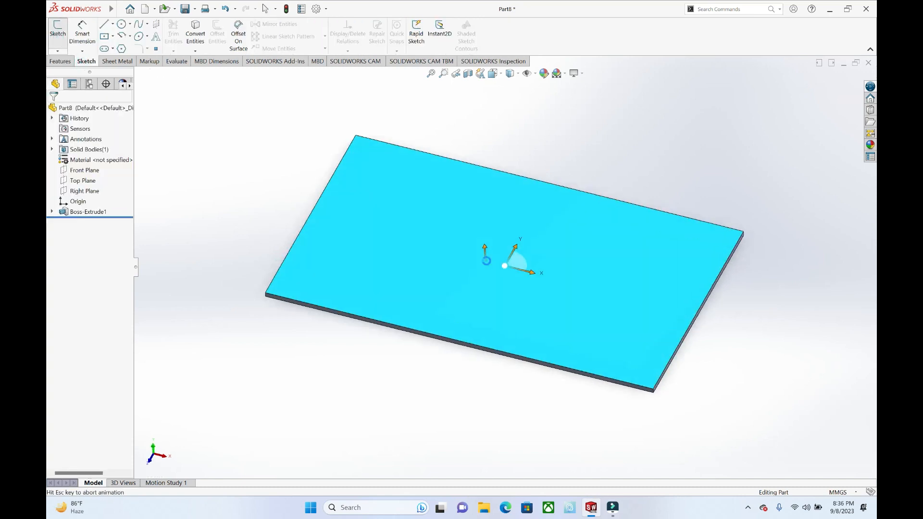
click(110, 43)
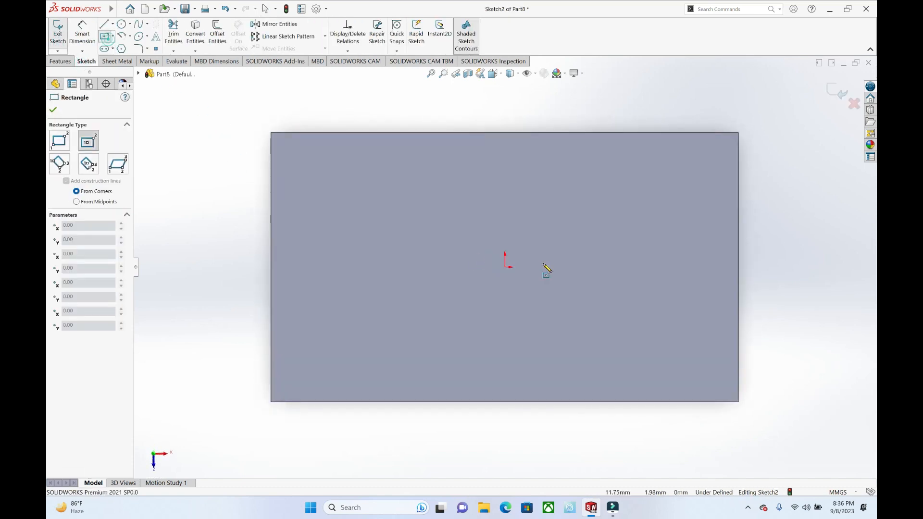
click(505, 266)
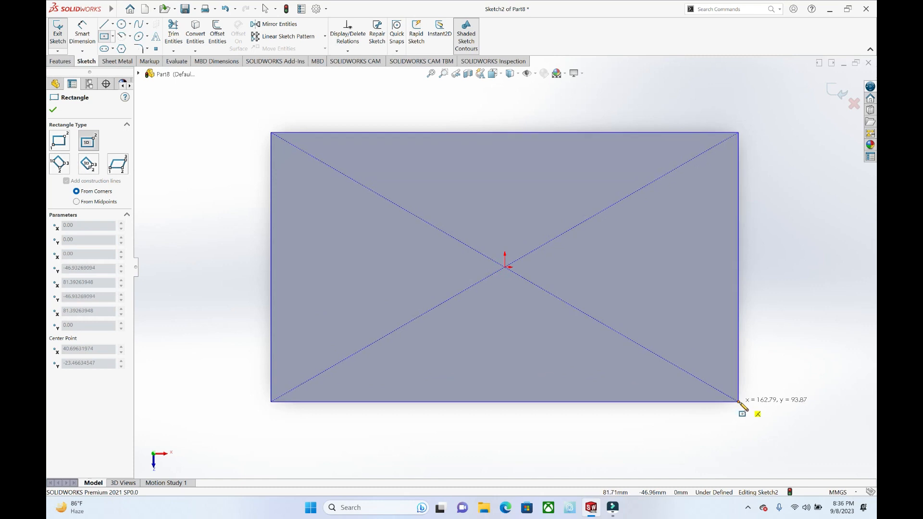
click(738, 402)
click(504, 267)
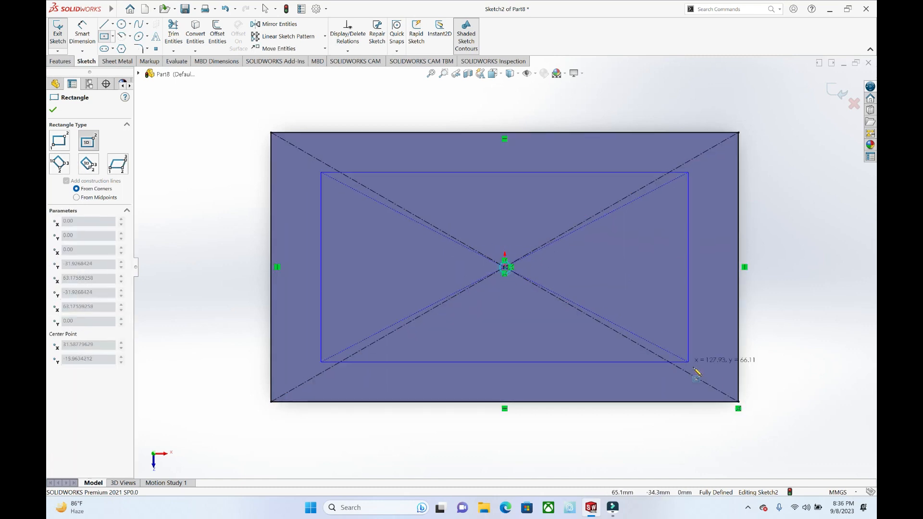
click(737, 401)
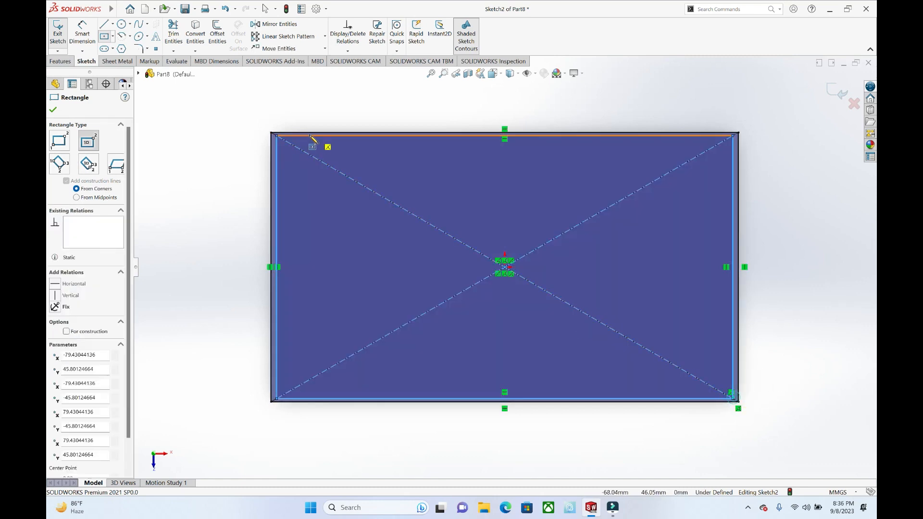
Step: Extrude the area between the two rectangles upward to form the box's four side walls
click(60, 61)
click(61, 33)
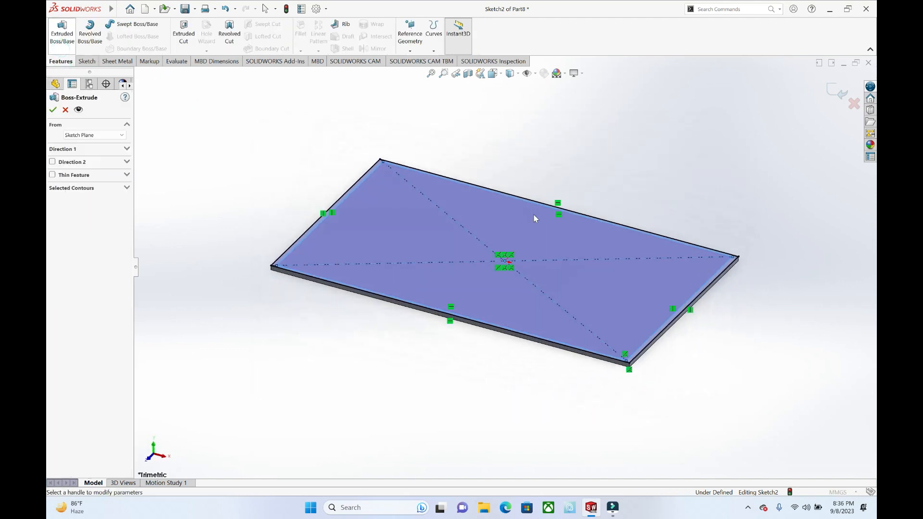
click(53, 110)
Step: Rip the box's front vertical corner edge with a 0.10 mm gap and inspect the separated walls
click(117, 62)
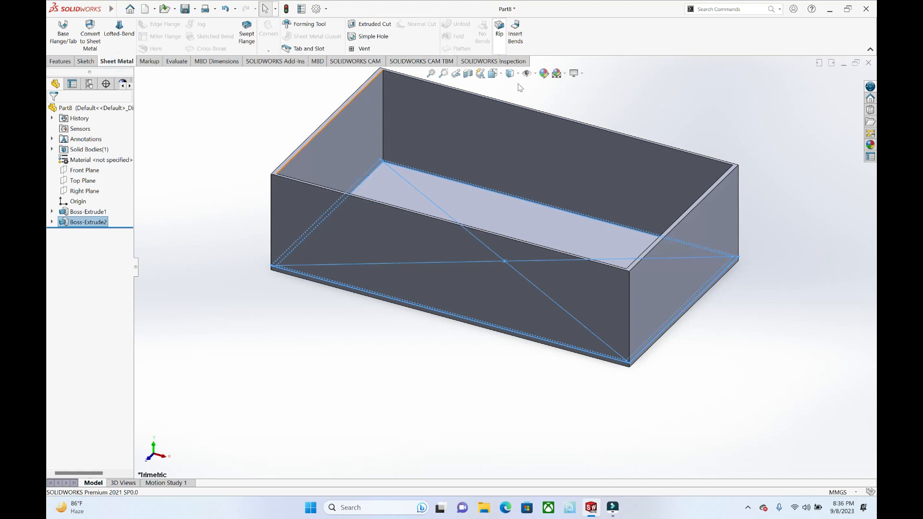
click(499, 30)
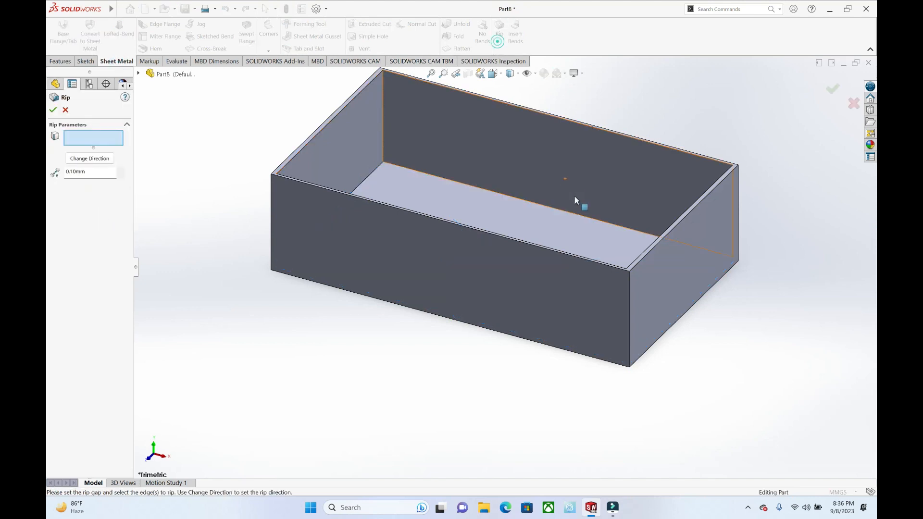
click(630, 328)
click(53, 109)
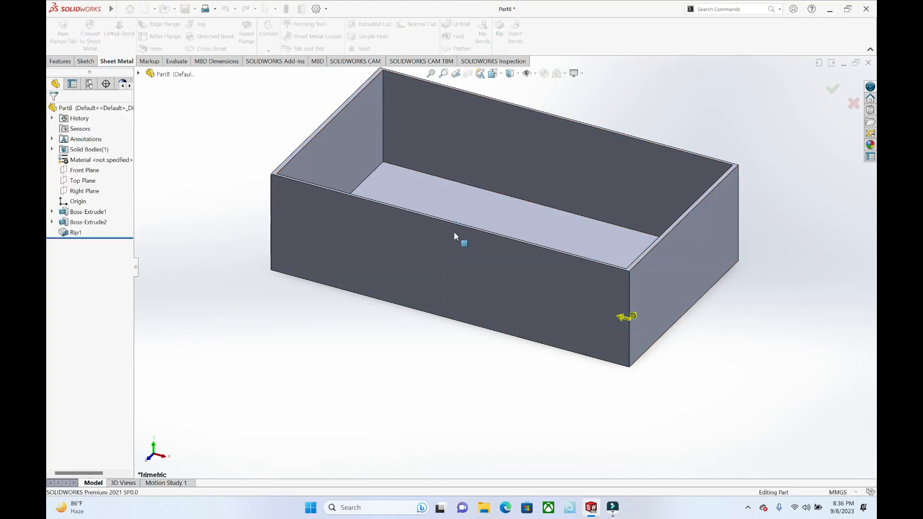
scroll(630, 294, down, 5)
scroll(551, 234, up, 5)
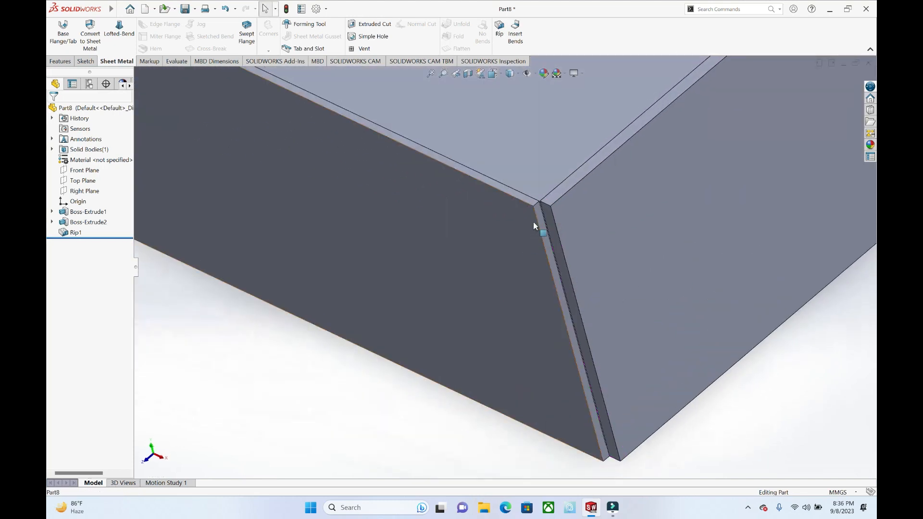
middle_drag(567, 232, 627, 257)
scroll(626, 253, up, 2)
scroll(745, 176, down, 3)
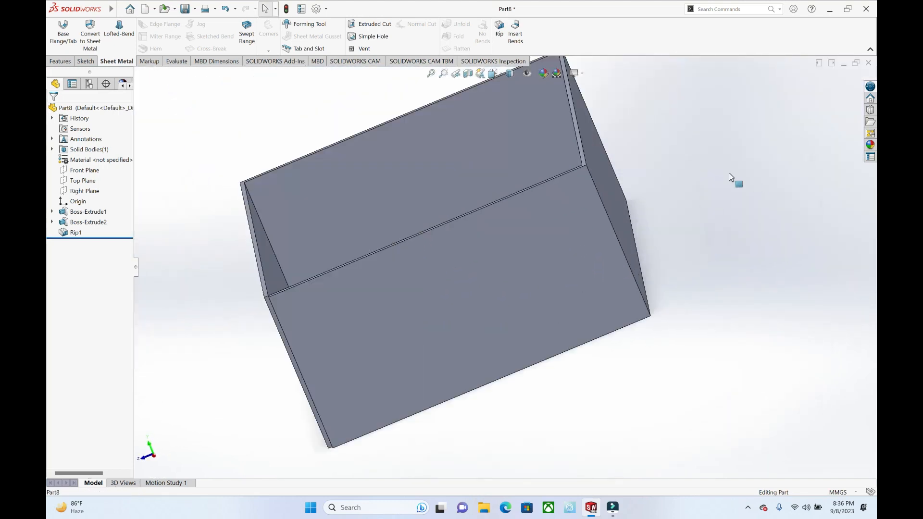
Step: Rip the vertical corner edge at the other end of the same end wall with a 0.10 mm gap
click(499, 33)
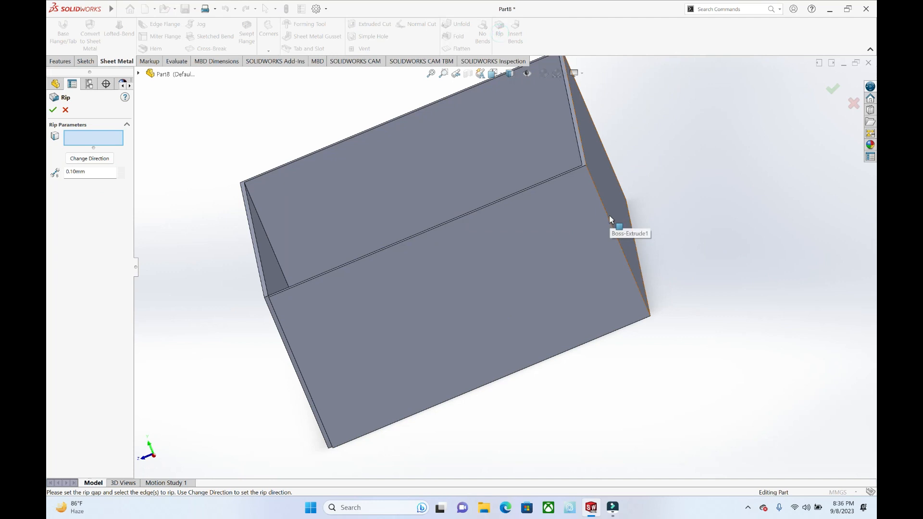
click(609, 216)
scroll(610, 217, down, 5)
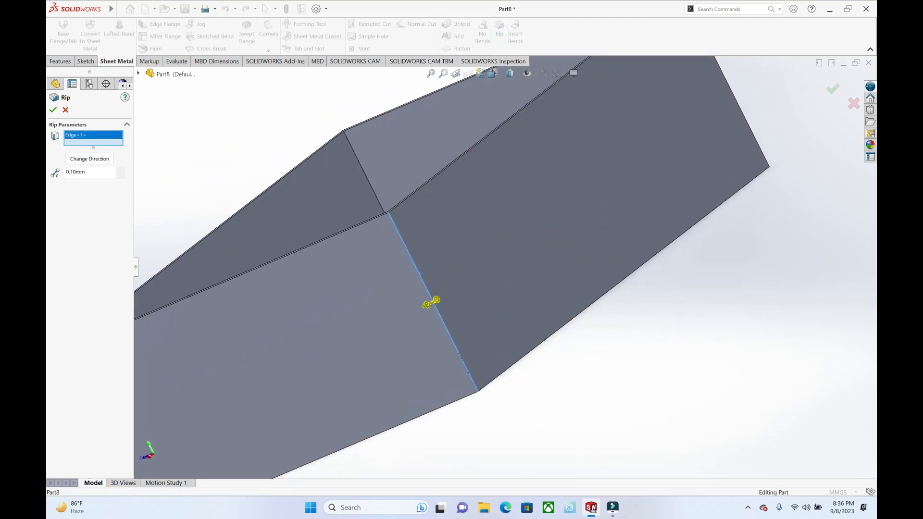
click(53, 108)
scroll(439, 189, up, 5)
middle_drag(264, 123, 469, 215)
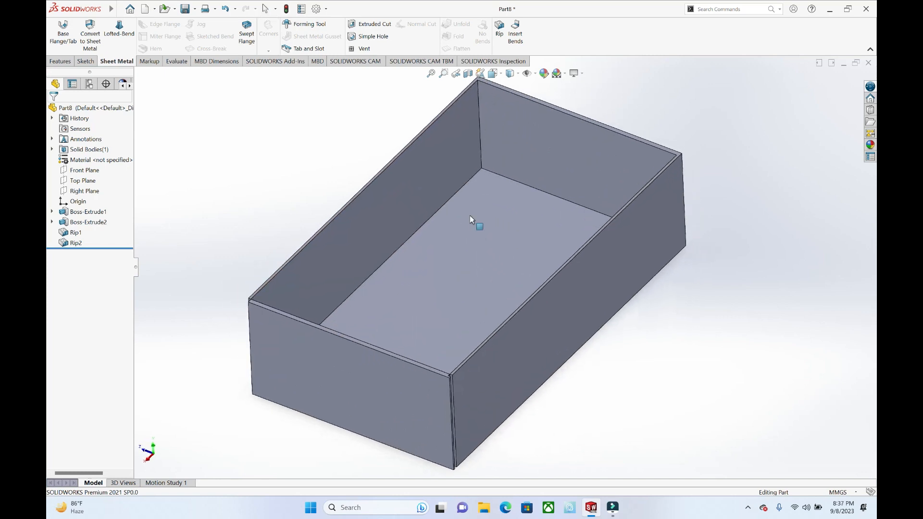
scroll(510, 181, down, 3)
scroll(510, 181, up, 1)
middle_drag(510, 182, 521, 191)
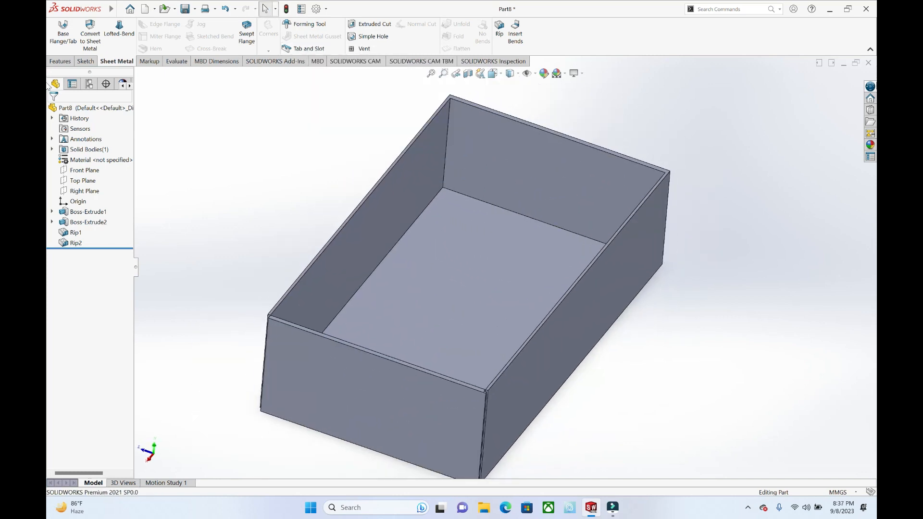
Step: Close the box part and create a new part document
click(868, 63)
click(528, 260)
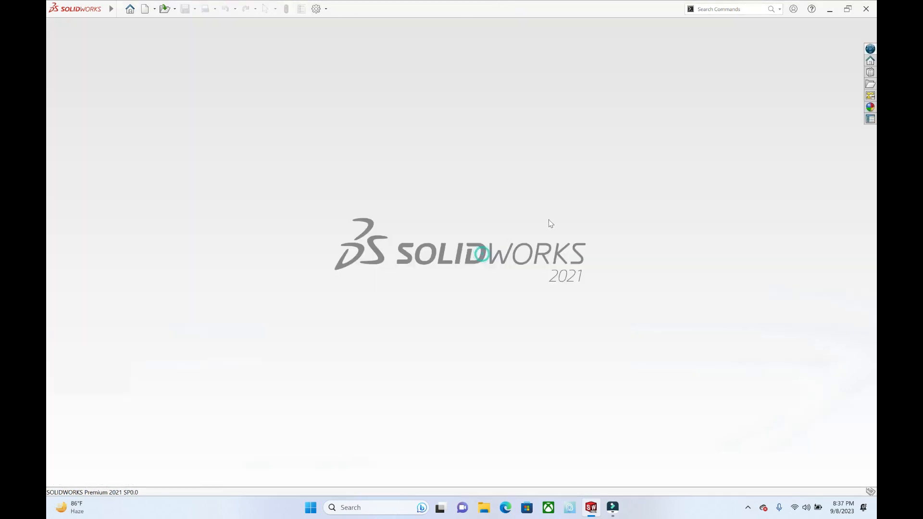
key(ctrl+n)
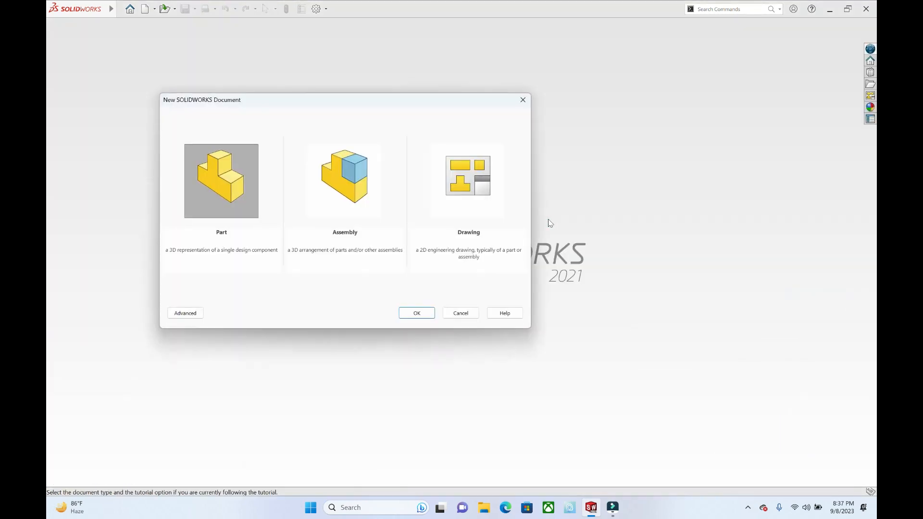
double_click(213, 186)
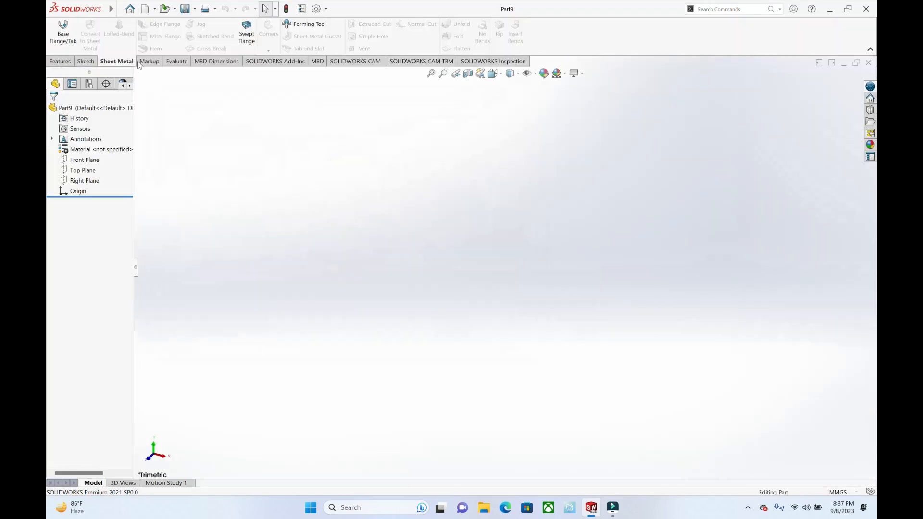
Step: Sketch a center rectangle about 176 by 53 mm on the Top Plane, centered on the origin
click(86, 61)
click(58, 30)
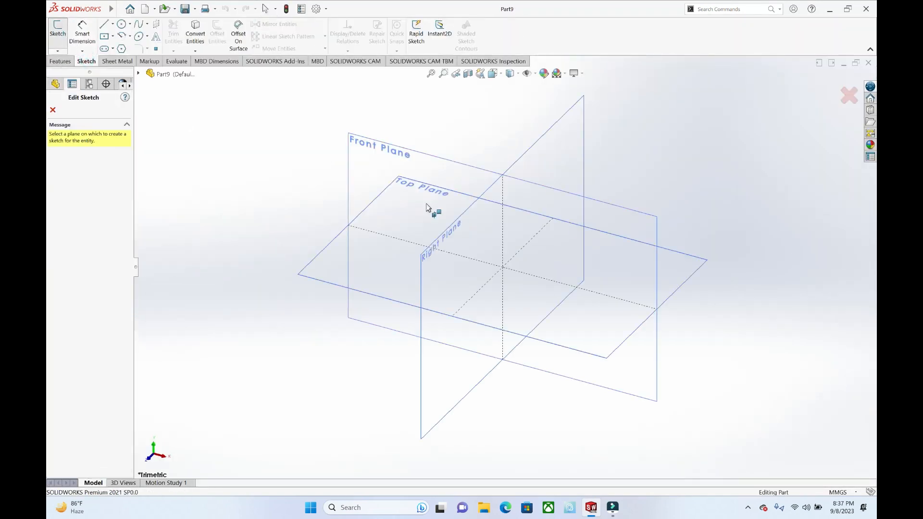
click(676, 270)
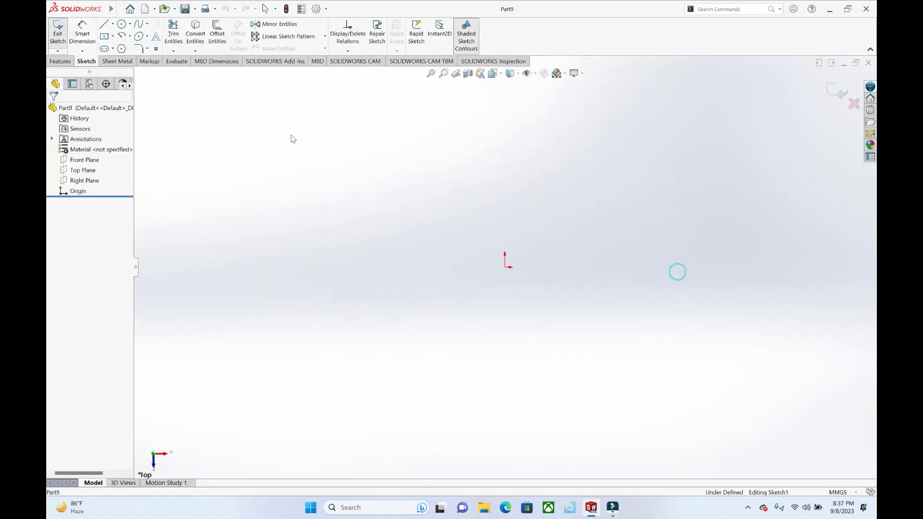
click(112, 39)
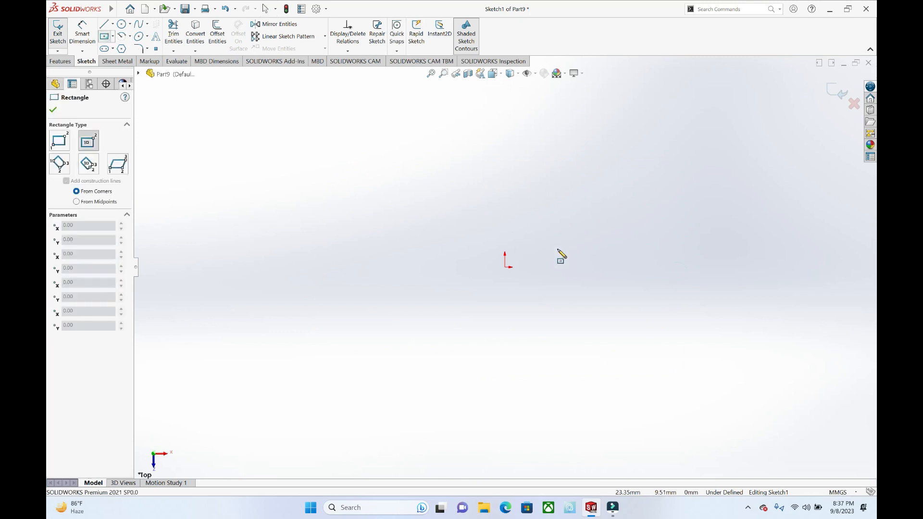
click(505, 267)
click(684, 319)
Step: Turn the rectangle into a 1 mm thick base flange with a K-factor of 0.5
click(116, 61)
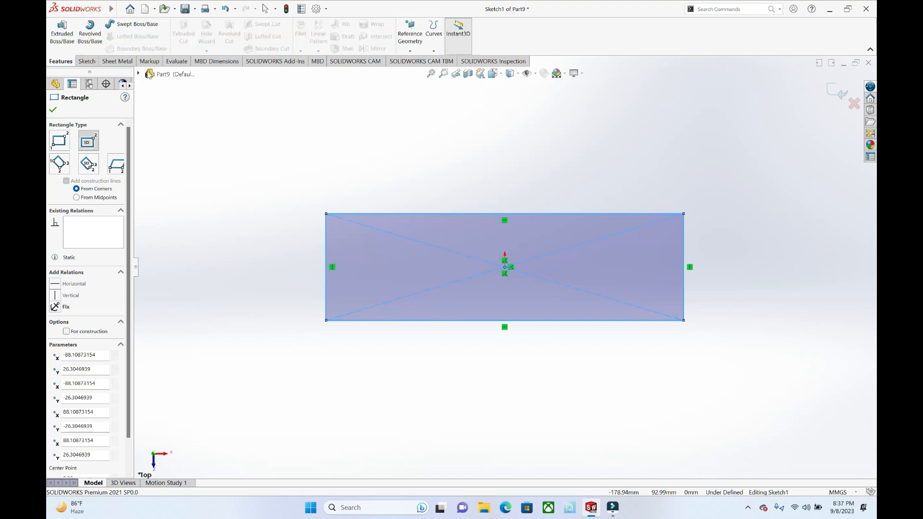
click(63, 33)
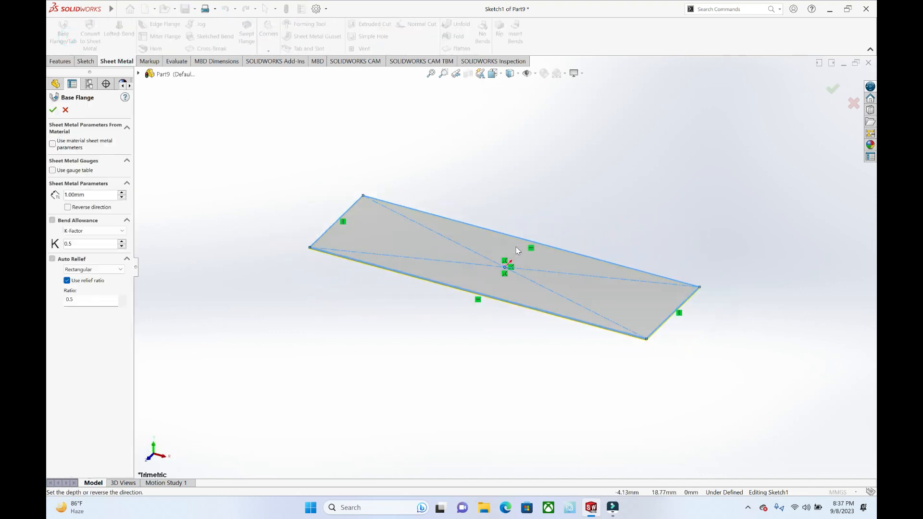
click(53, 110)
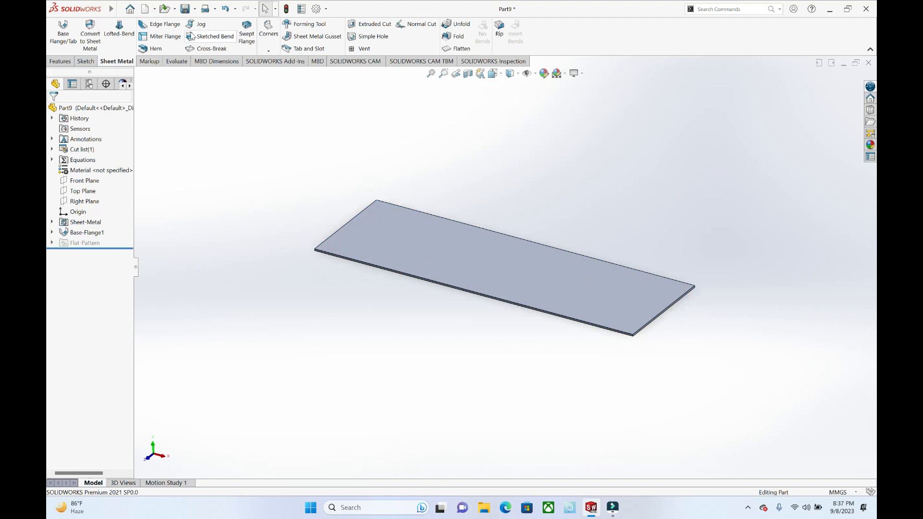
Step: Add a 53 mm edge flange at 90° along the plate's long rear edge
click(159, 24)
click(614, 265)
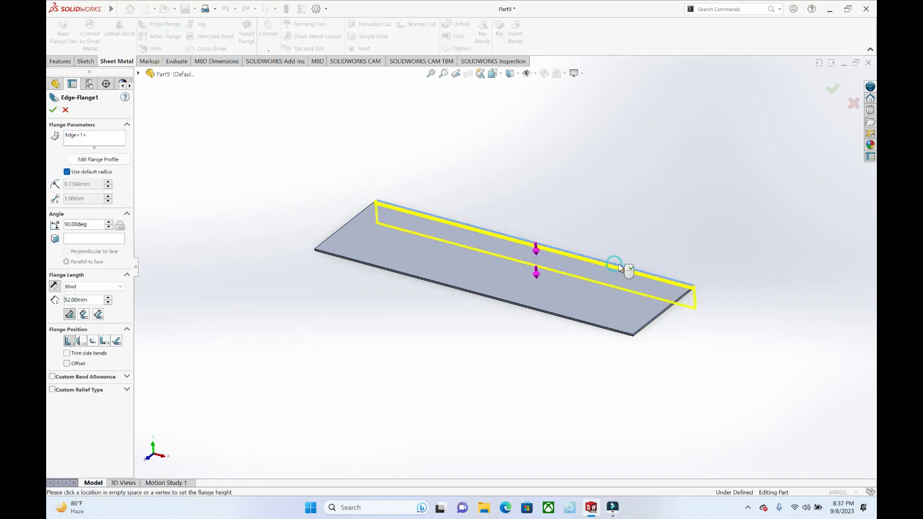
click(53, 109)
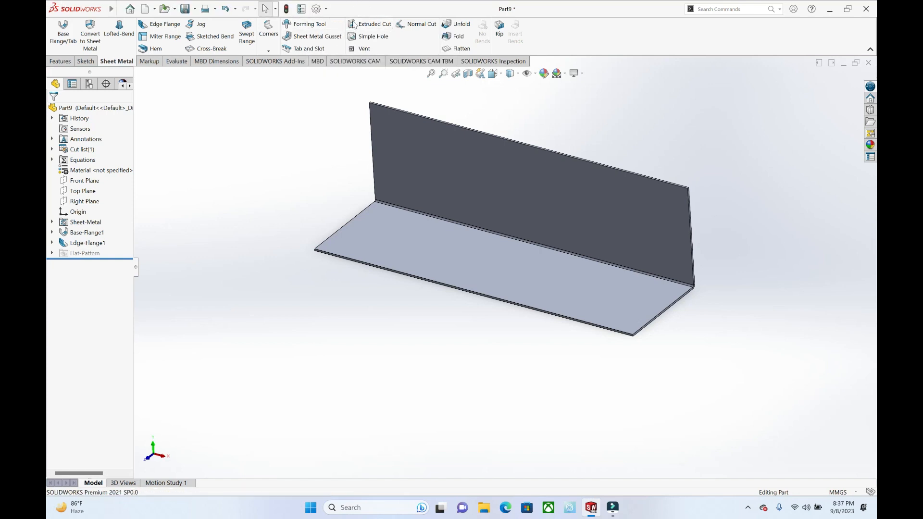
click(314, 37)
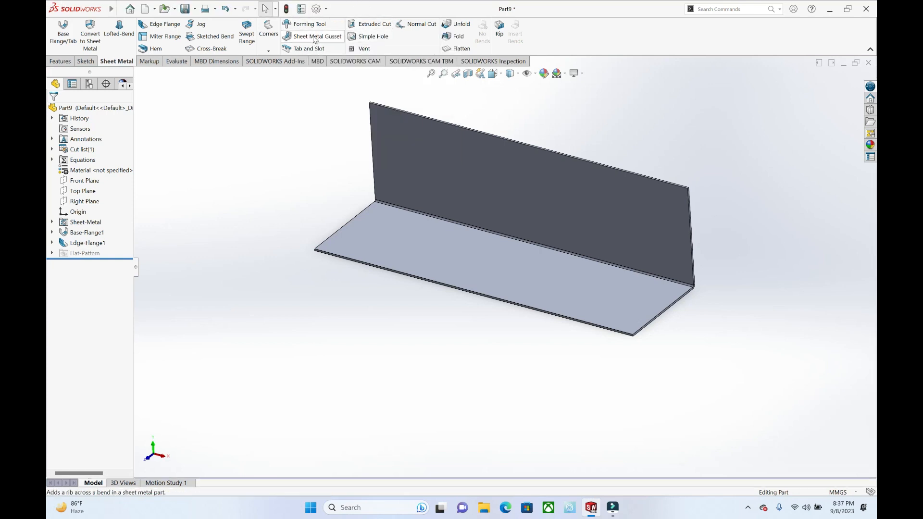
click(491, 245)
click(507, 235)
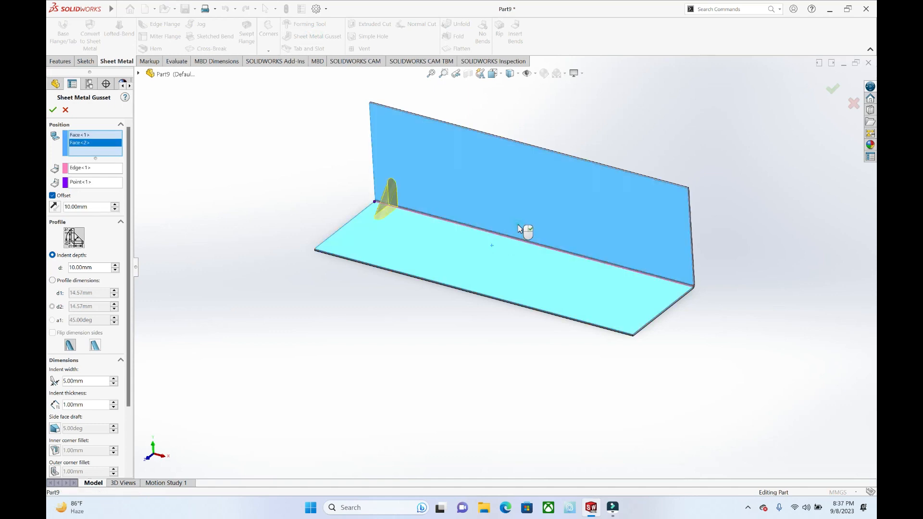
middle_drag(541, 213, 583, 202)
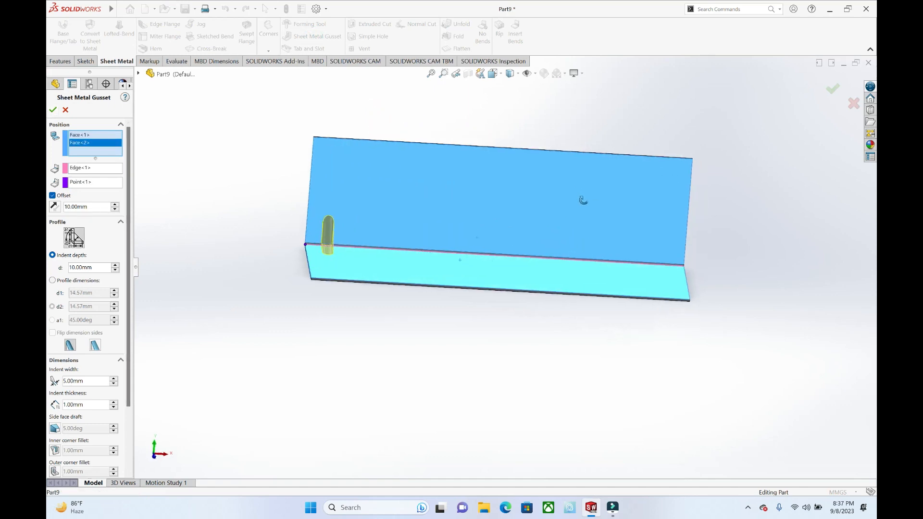
scroll(434, 228, down, 3)
middle_drag(452, 222, 430, 227)
click(66, 109)
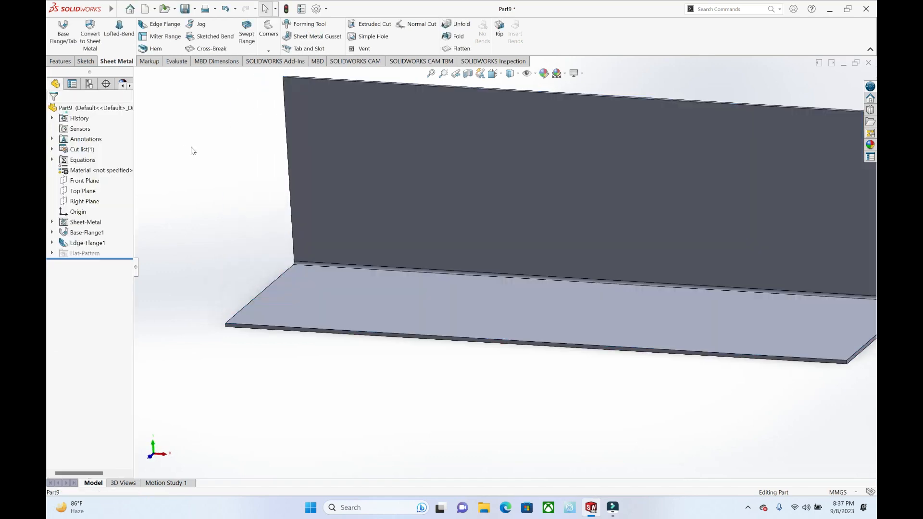
Step: Start a sheet metal gusset between the upright flange face and the base face, offset 50 mm from the bend's right end
click(320, 37)
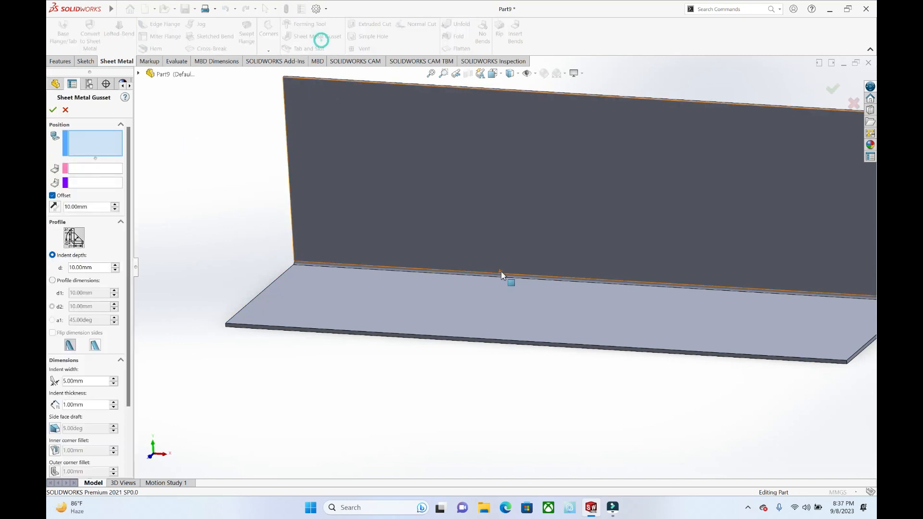
click(520, 269)
click(542, 295)
middle_drag(541, 295, 702, 297)
scroll(702, 293, down, 5)
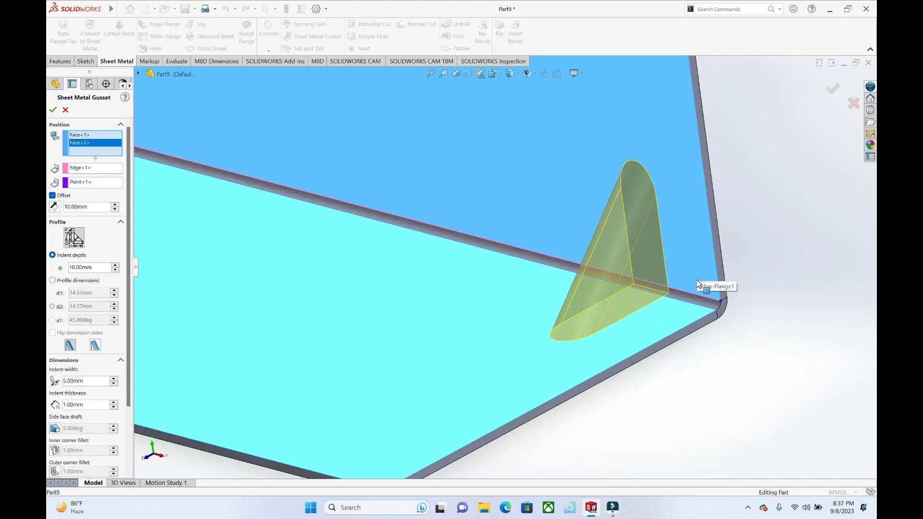
scroll(695, 275, down, 2)
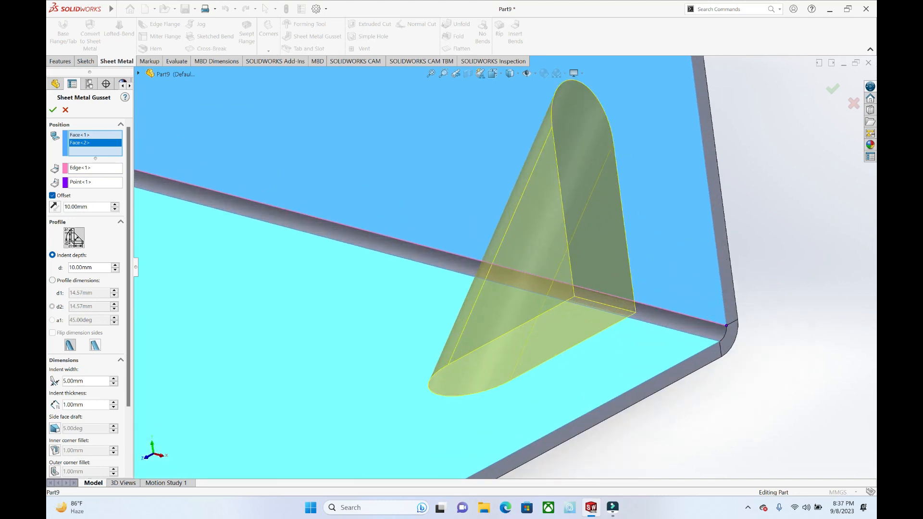
click(114, 207)
click(113, 205)
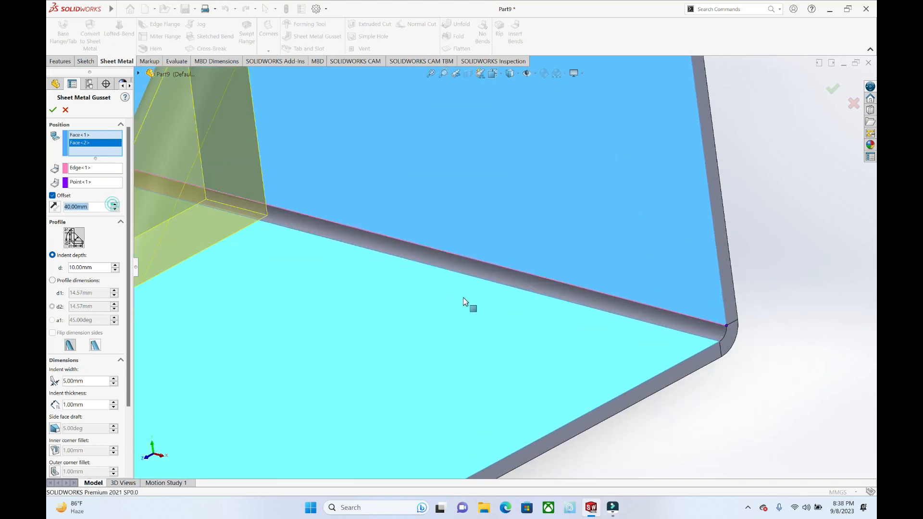
scroll(459, 276, up, 4)
click(115, 204)
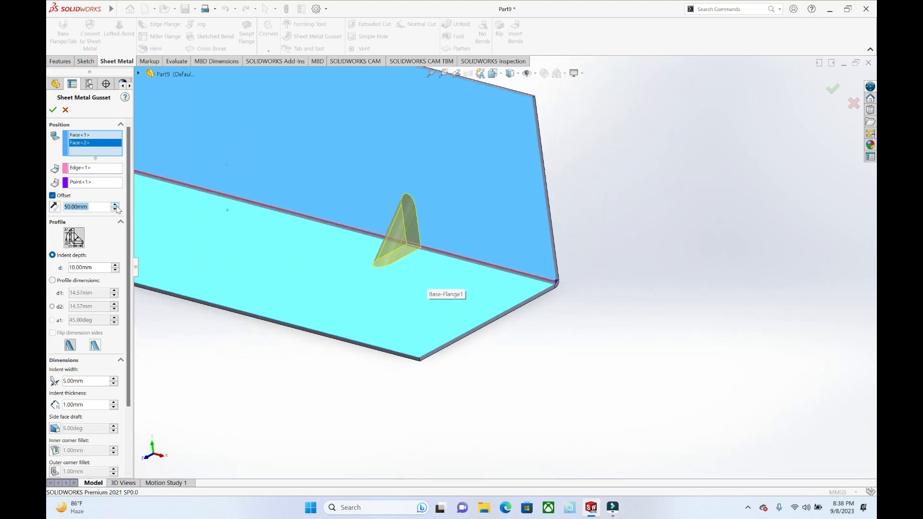
Step: Set the gusset's indent depth to 20 mm
click(115, 265)
click(115, 266)
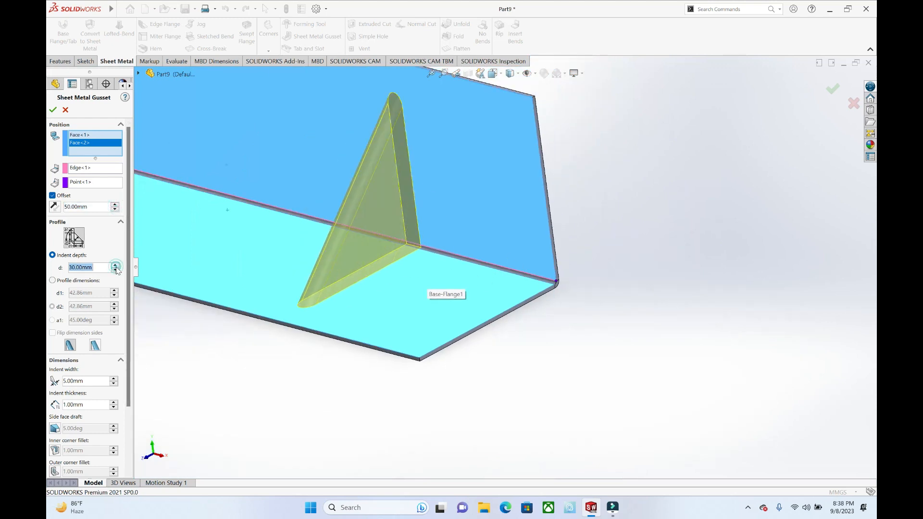
click(116, 270)
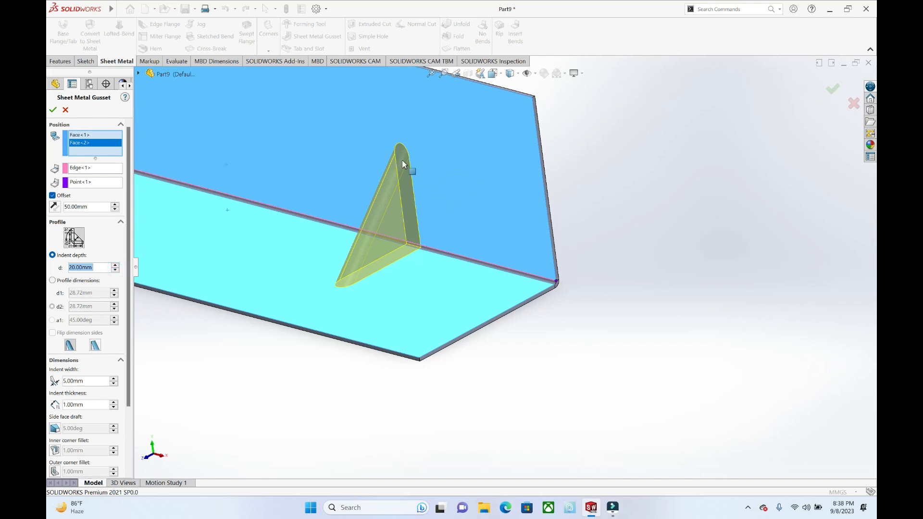
Step: Define the gusset by profile dimensions instead of indent depth and set d1 to 38.72 mm
click(71, 281)
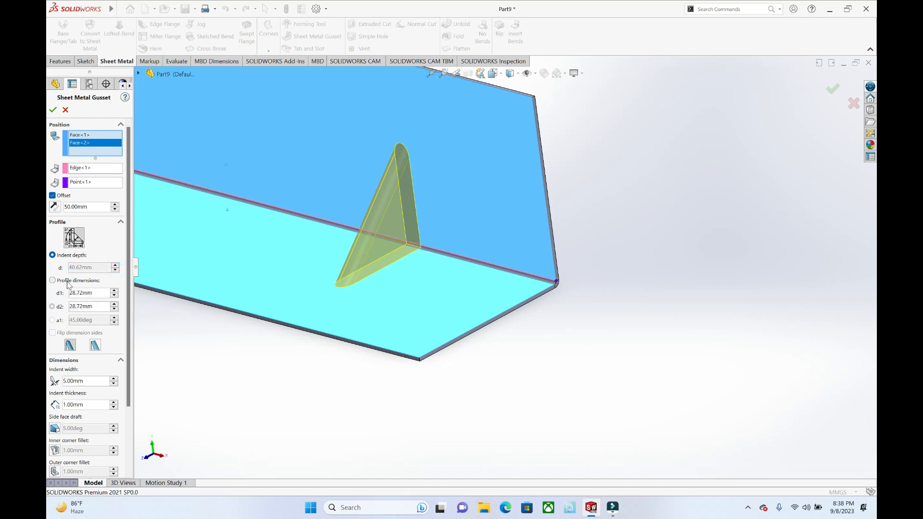
click(113, 290)
click(113, 290)
click(113, 291)
click(114, 295)
click(114, 295)
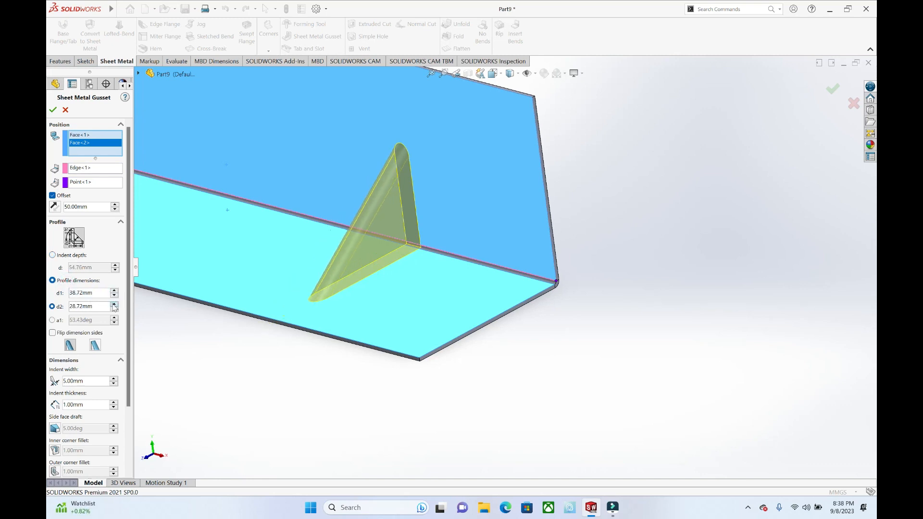
click(114, 304)
click(113, 304)
Step: Define the gusset by indent depth again at 34.76 mm and set its indent width to 3 mm
click(52, 255)
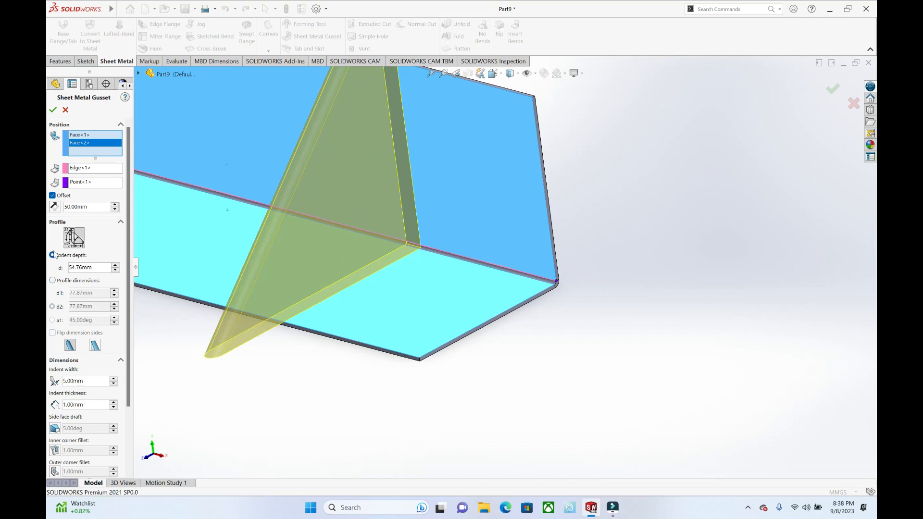
click(115, 271)
click(115, 271)
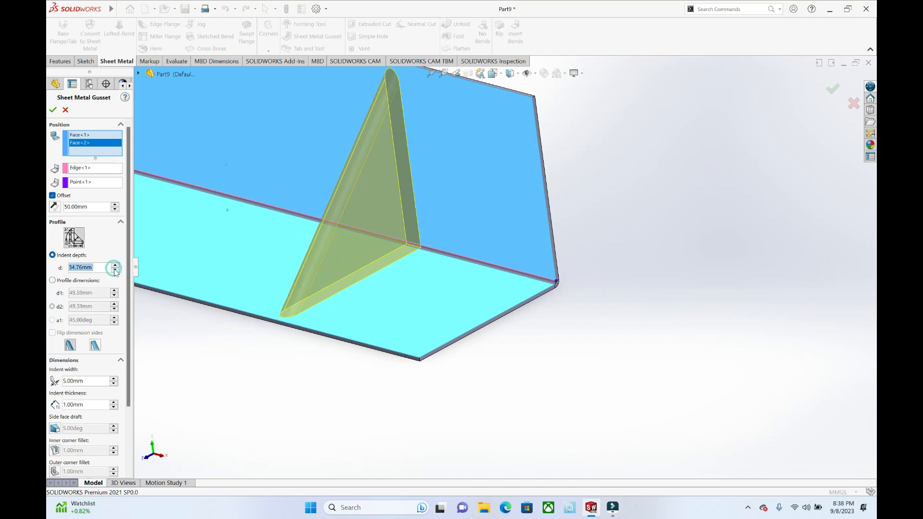
scroll(123, 277, down, 1)
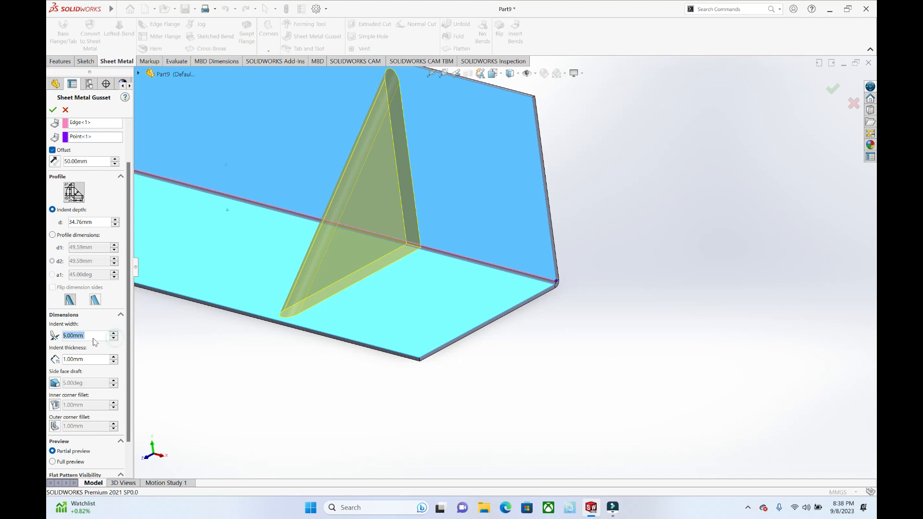
text(3)
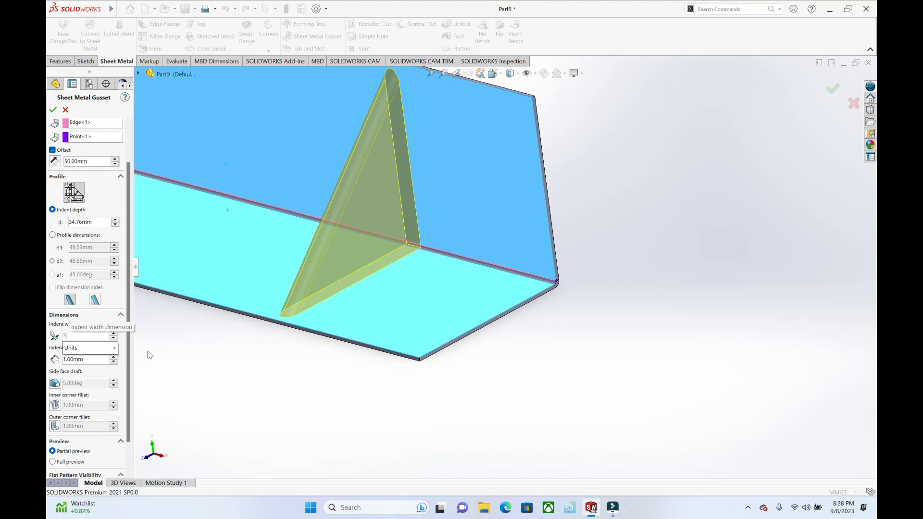
key(Return)
Step: Try to create the gusset with an indent thickness of 11 mm
click(114, 357)
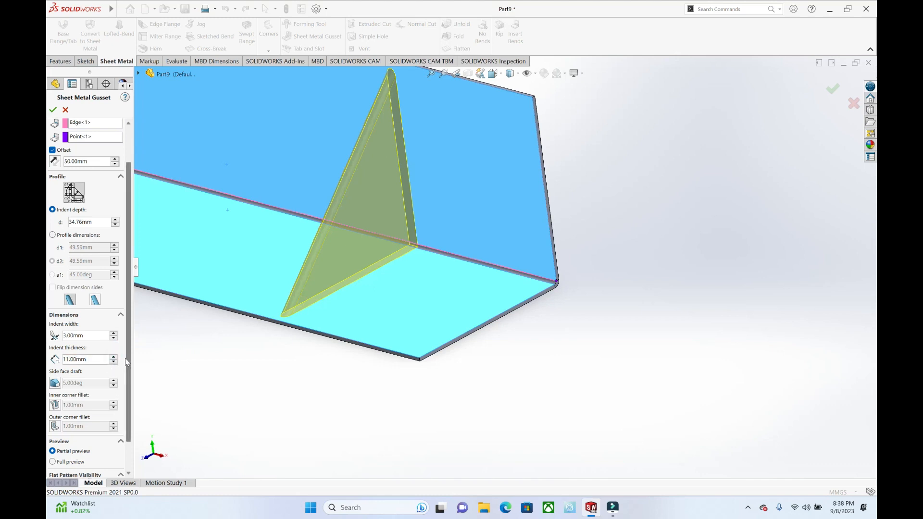
scroll(124, 364, down, 2)
click(54, 110)
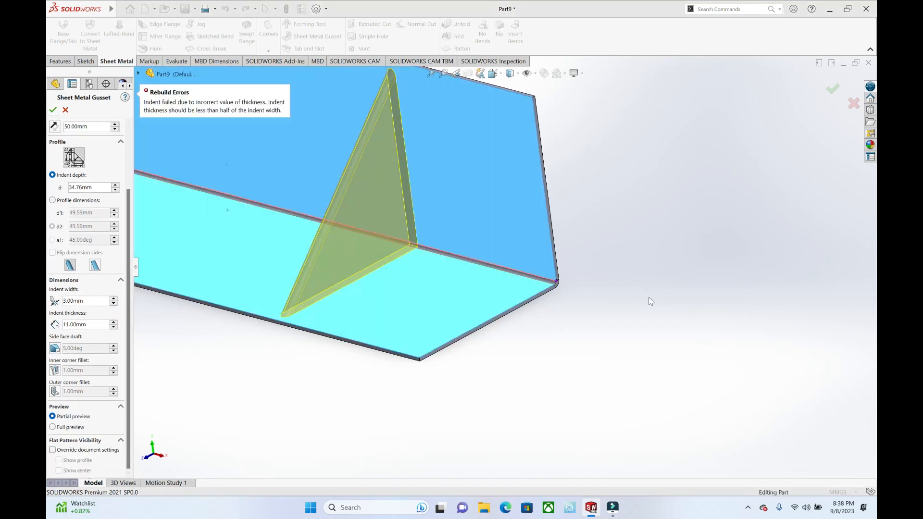
Step: Set the gusset's indent thickness to 1 mm and create the gusset
click(113, 328)
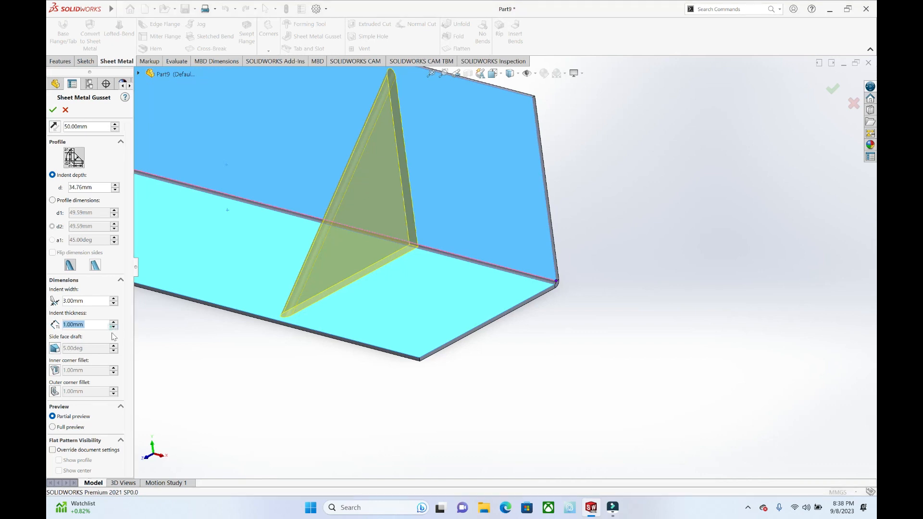
click(53, 110)
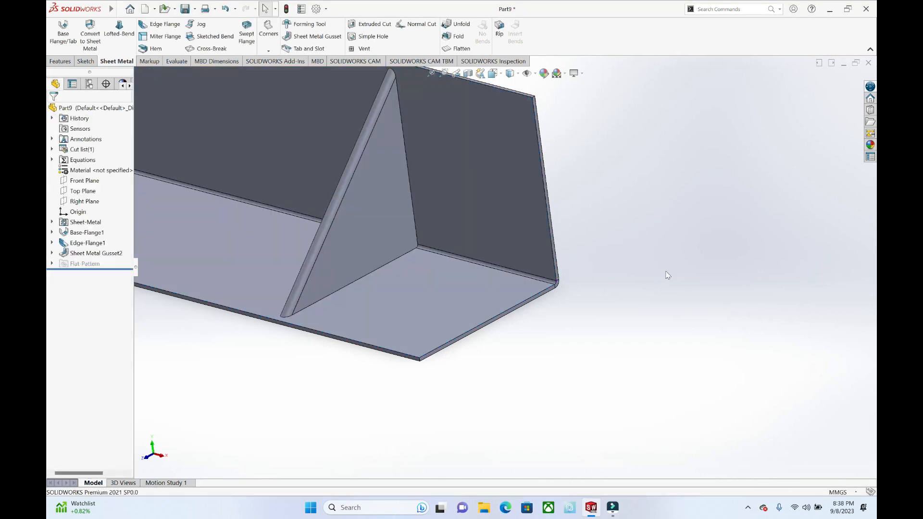
Step: Examine the gusset between the upright flange and the base from several angles
scroll(666, 271, up, 4)
middle_drag(451, 179, 509, 188)
scroll(502, 170, down, 2)
middle_drag(432, 193, 444, 198)
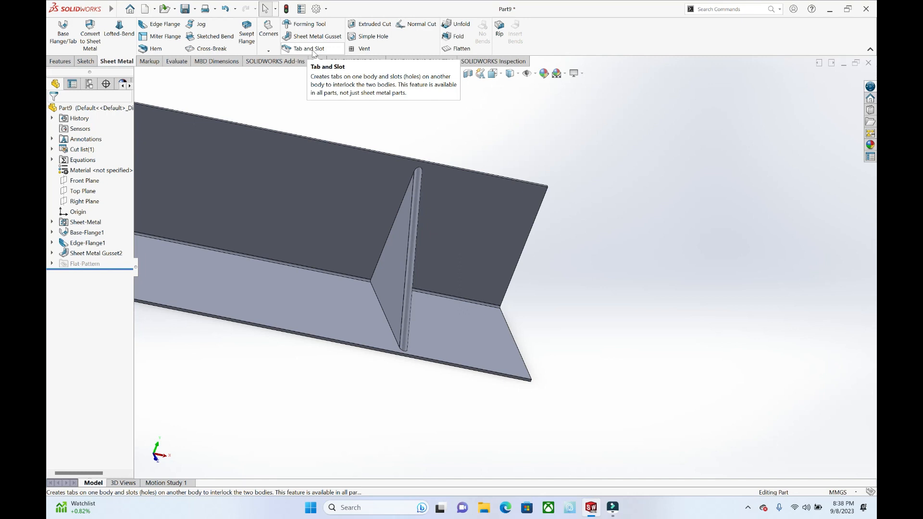
scroll(599, 174, up, 4)
middle_drag(599, 174, 508, 157)
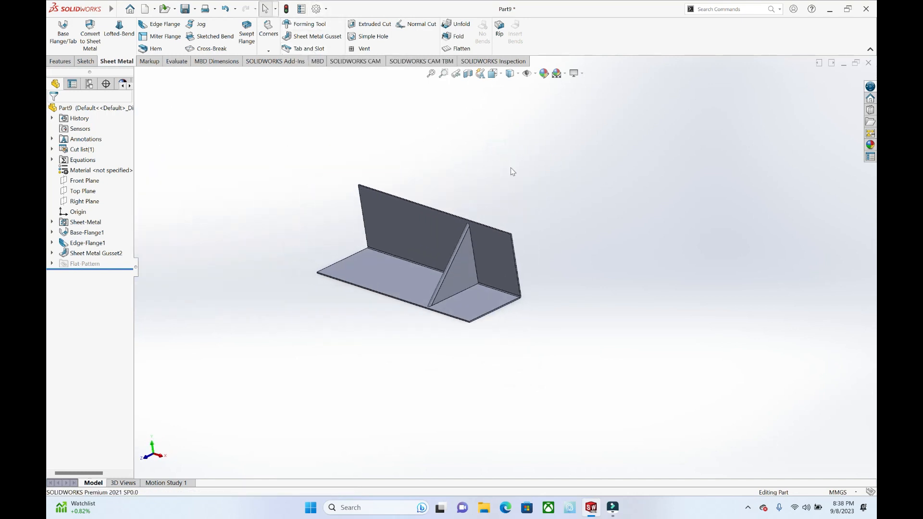
scroll(512, 172, down, 1)
middle_drag(509, 174, 531, 179)
scroll(537, 206, down, 4)
scroll(537, 195, up, 4)
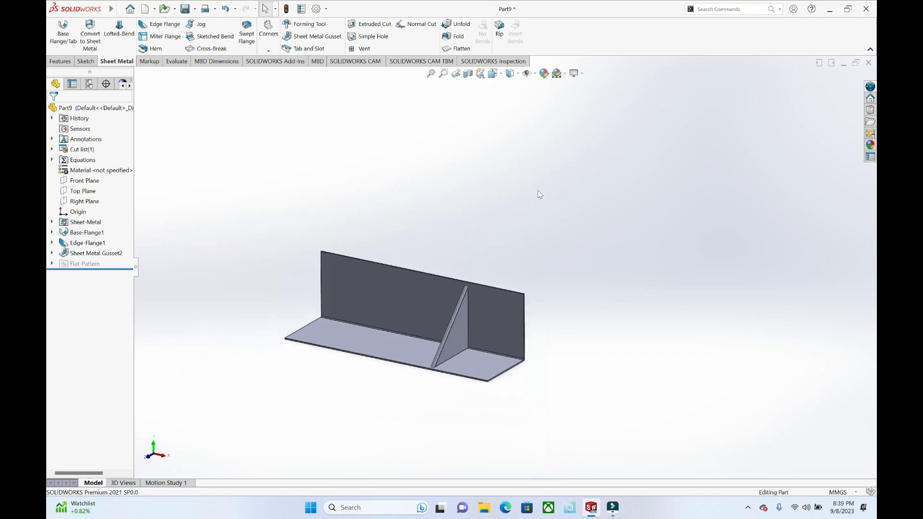
scroll(514, 243, down, 1)
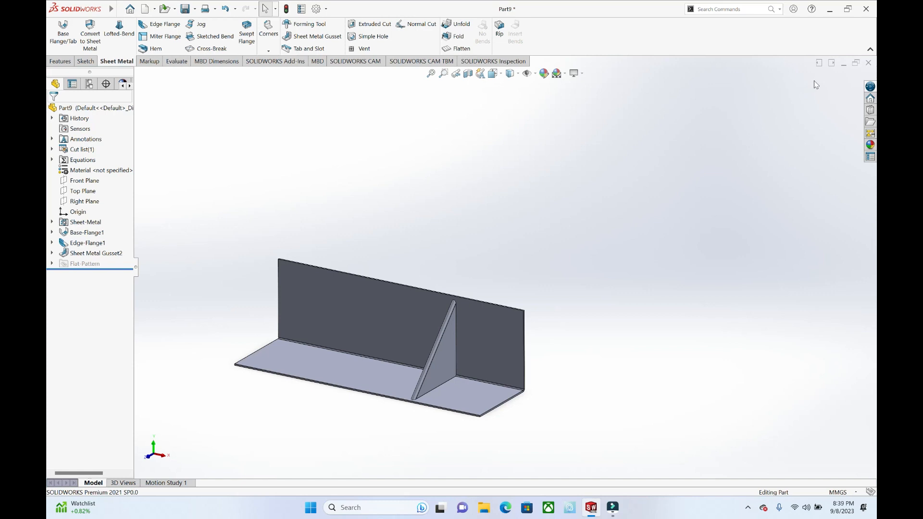